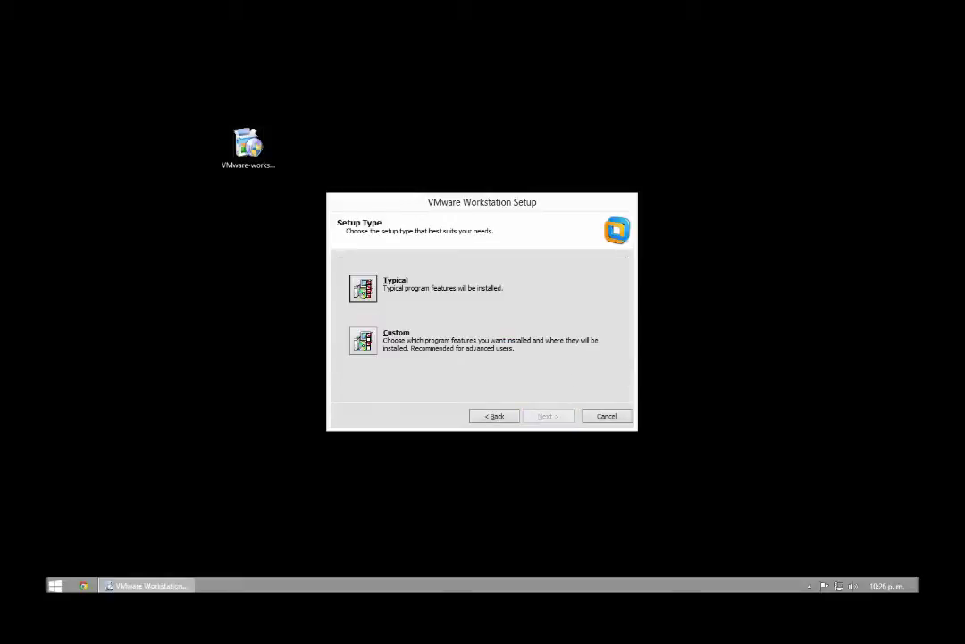
Step: Accept the licence and run a Typical install with startup update checks and usage feedback disabled
key(Return)
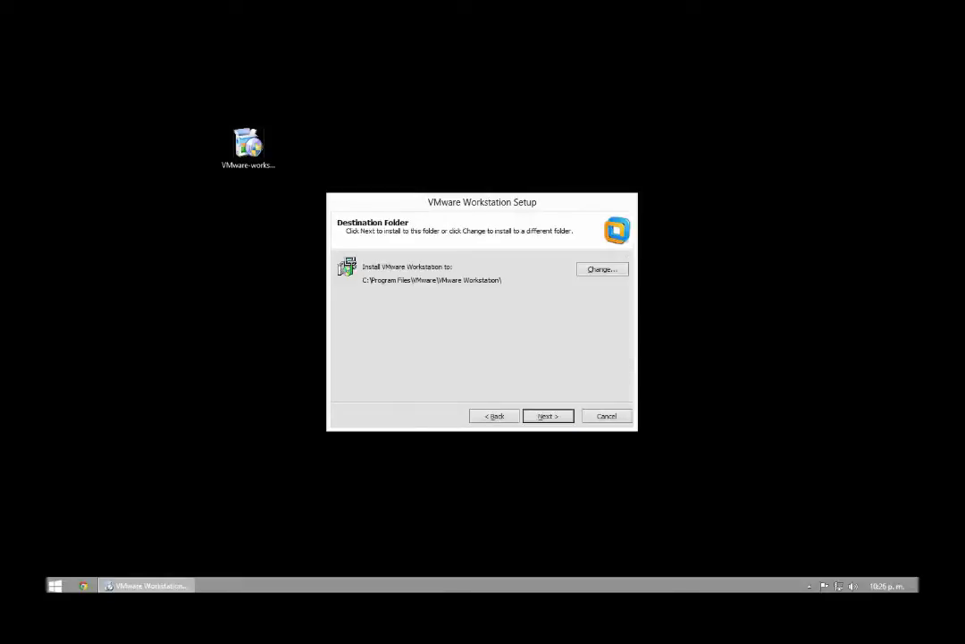
key(Return)
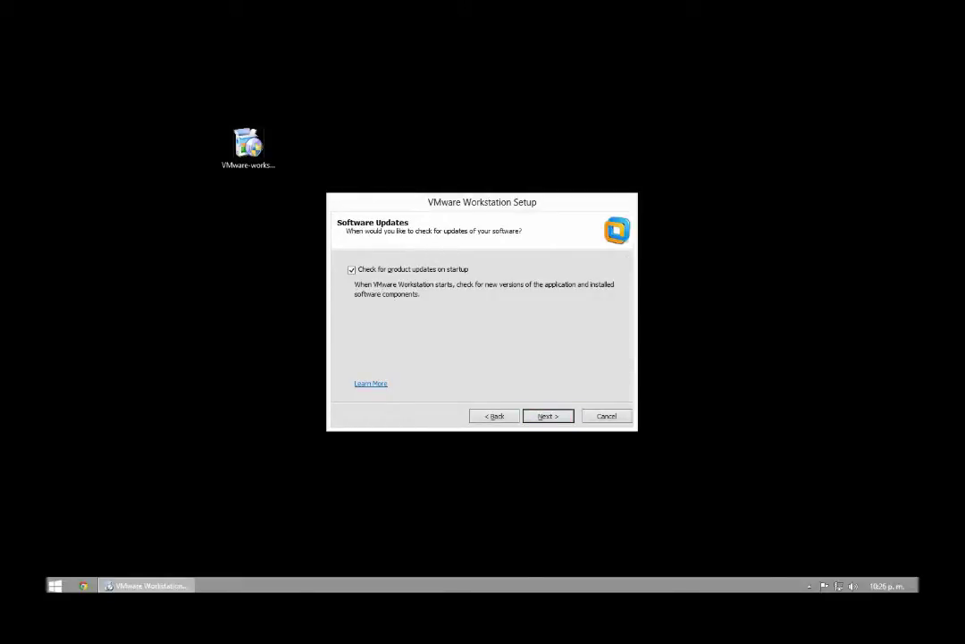
key(alt+p)
key(Return)
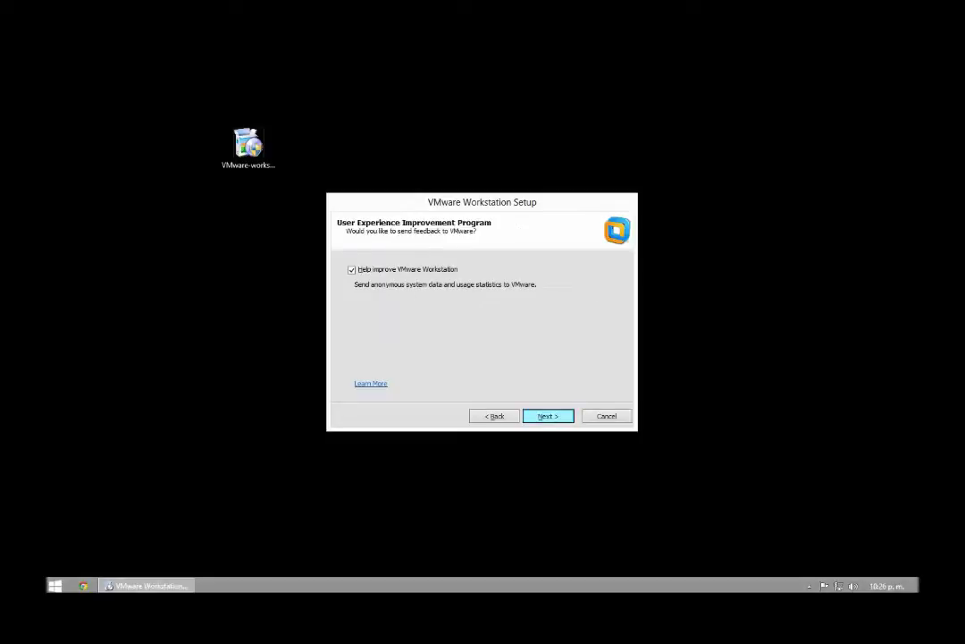
key(alt+h)
key(Return)
key(Return)
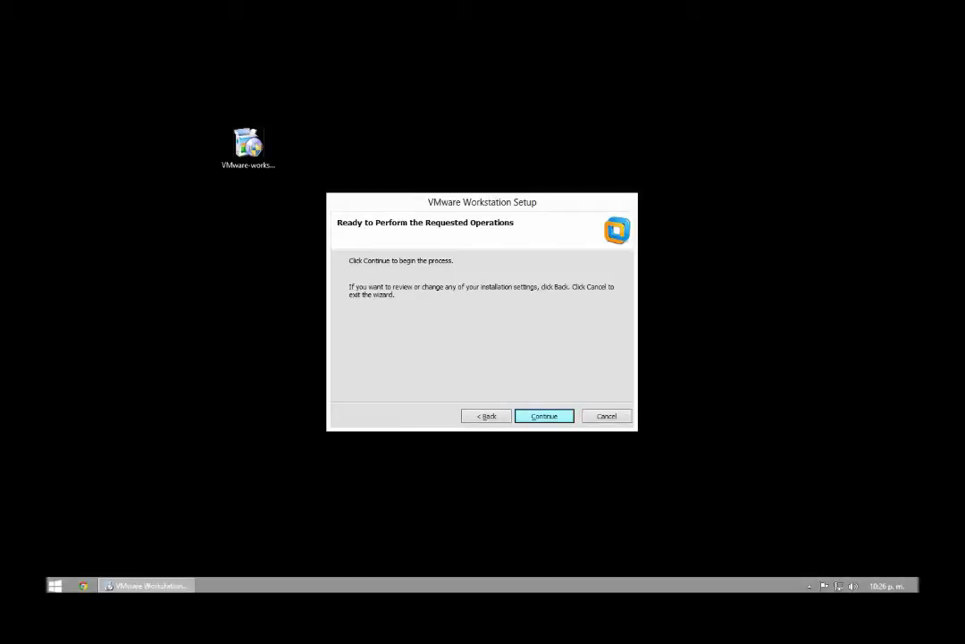
key(Return)
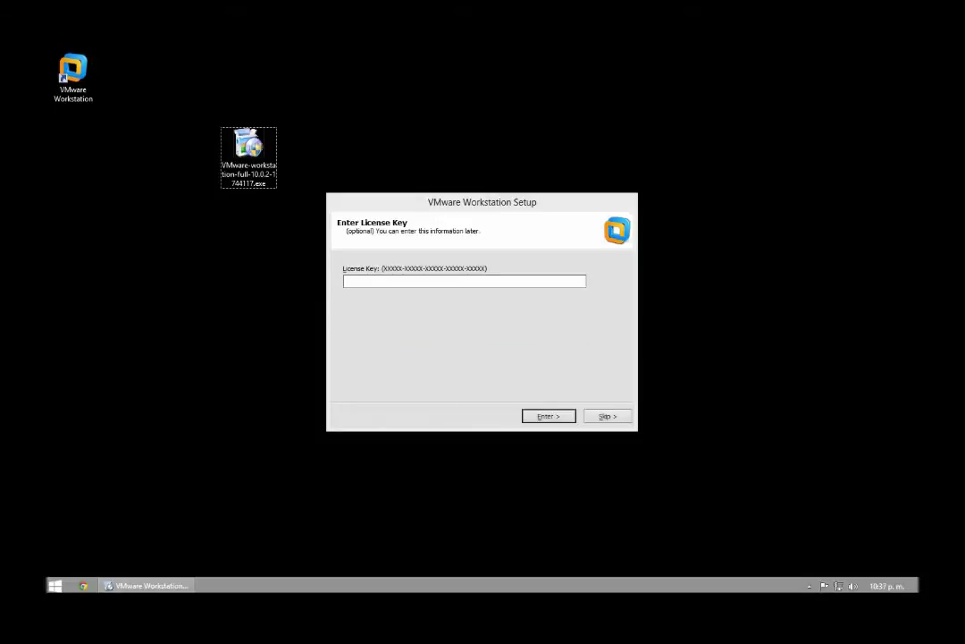
Step: Search Chrome for 'serial vmware workstation 10' and open the hacksociety forum thread
key(Return)
key(super+1)
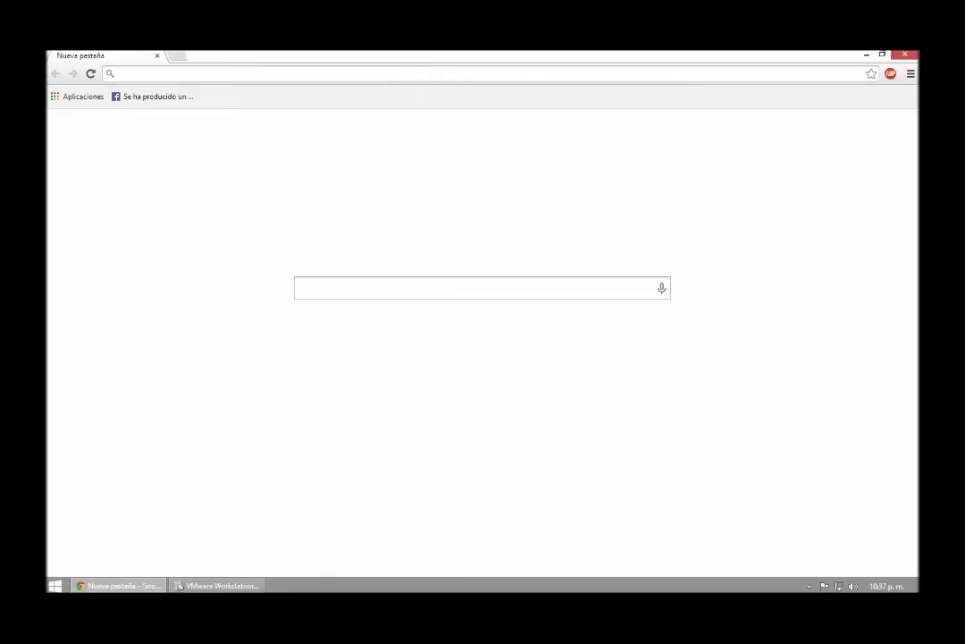
text(serial vm)
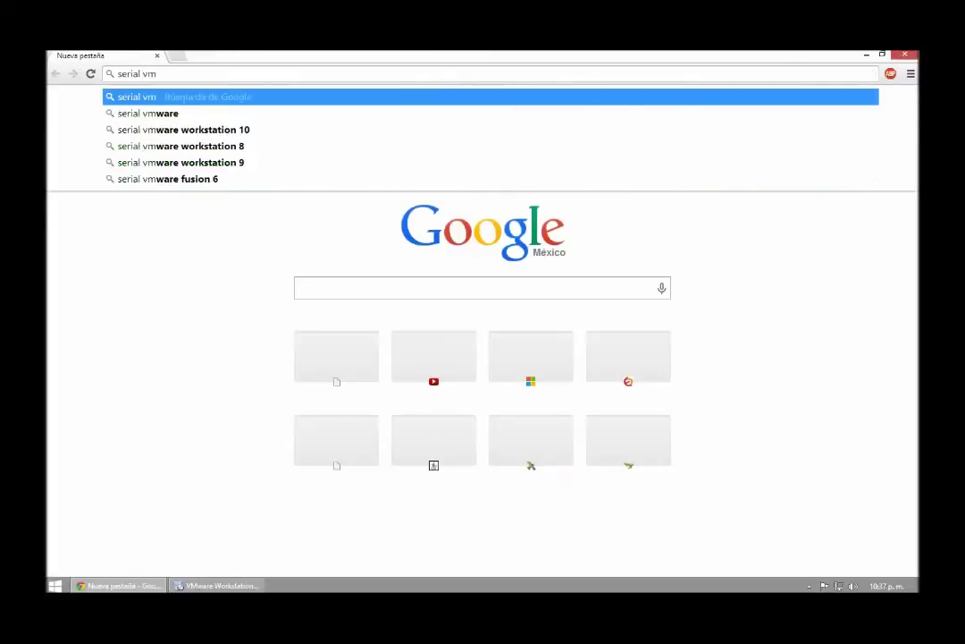
key(Down)
key(Down)
key(Return)
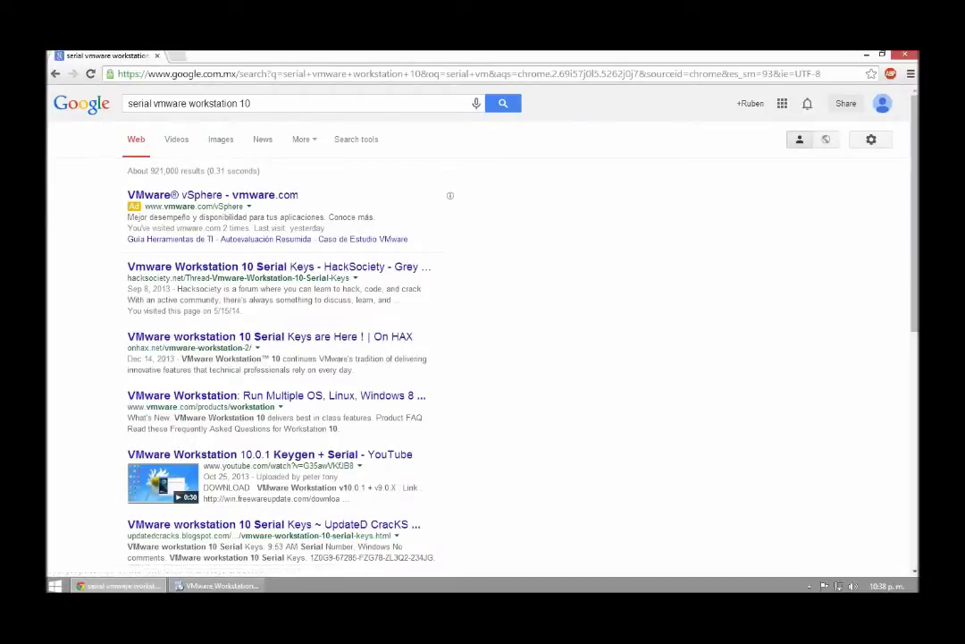
click(268, 267)
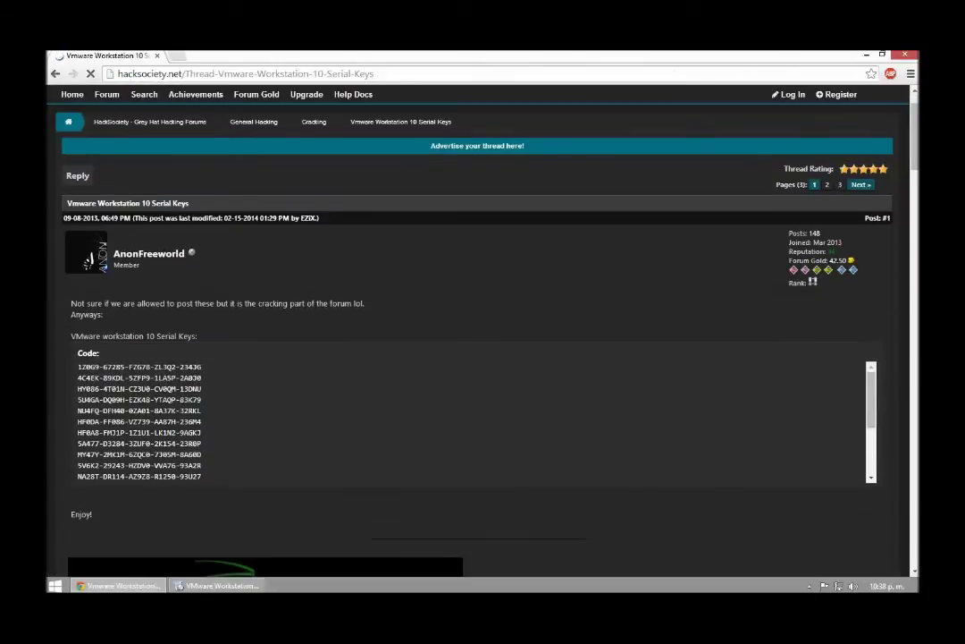
Step: Copy one Workstation 10 serial key from the thread and return to the setup dialog
drag(187, 389, 78, 389)
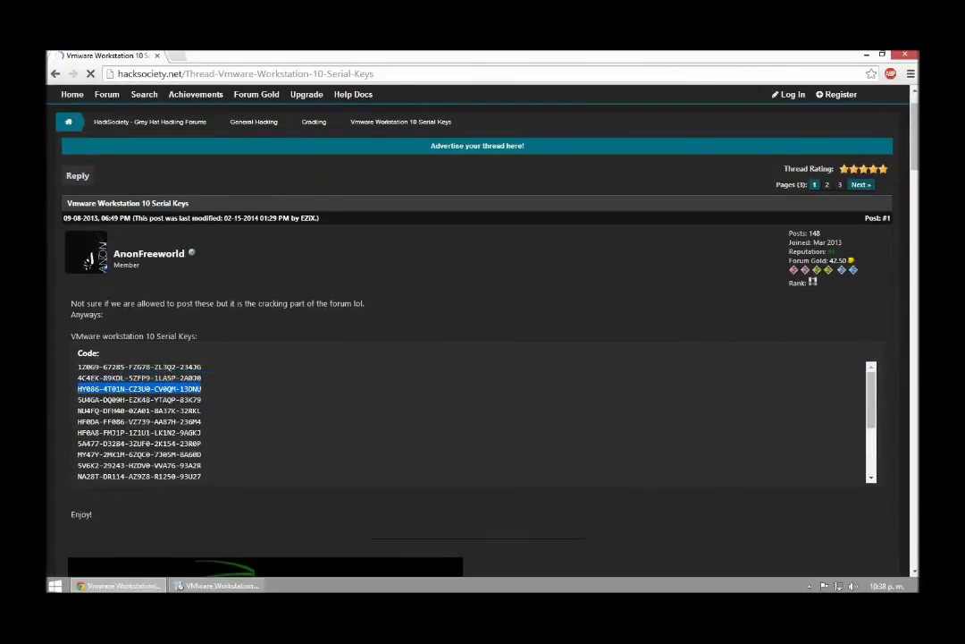
right_click(189, 391)
click(211, 399)
click(219, 586)
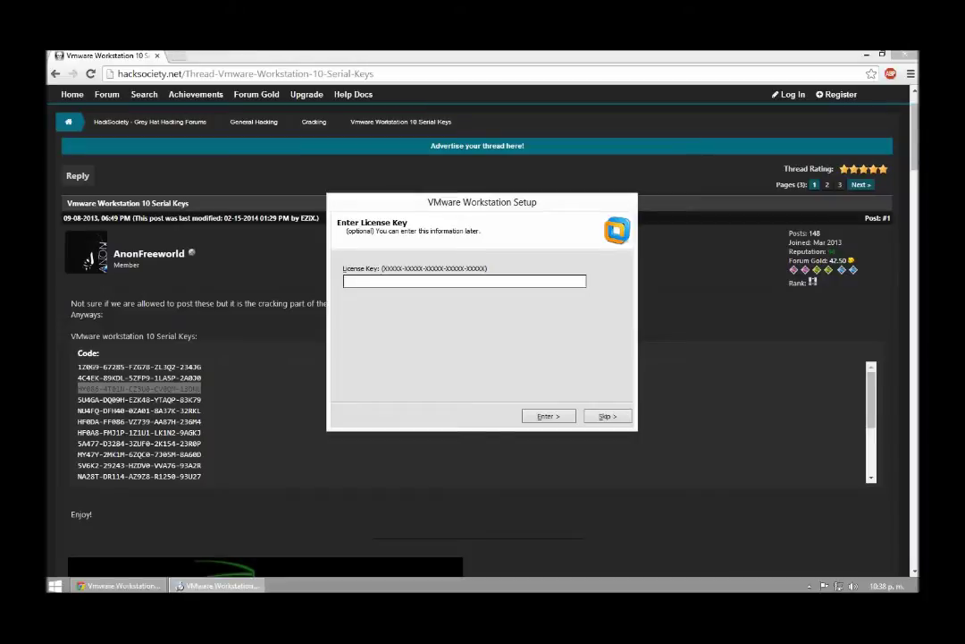
Step: Paste the copied key, finish the installation, and select the installer file on the desktop
key(ctrl+v)
key(Return)
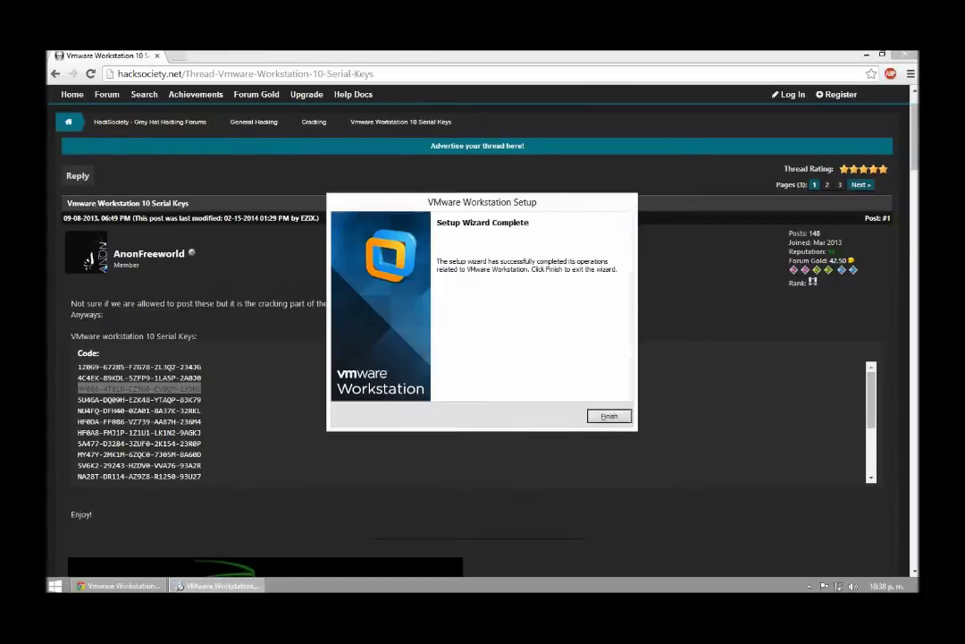
key(Return)
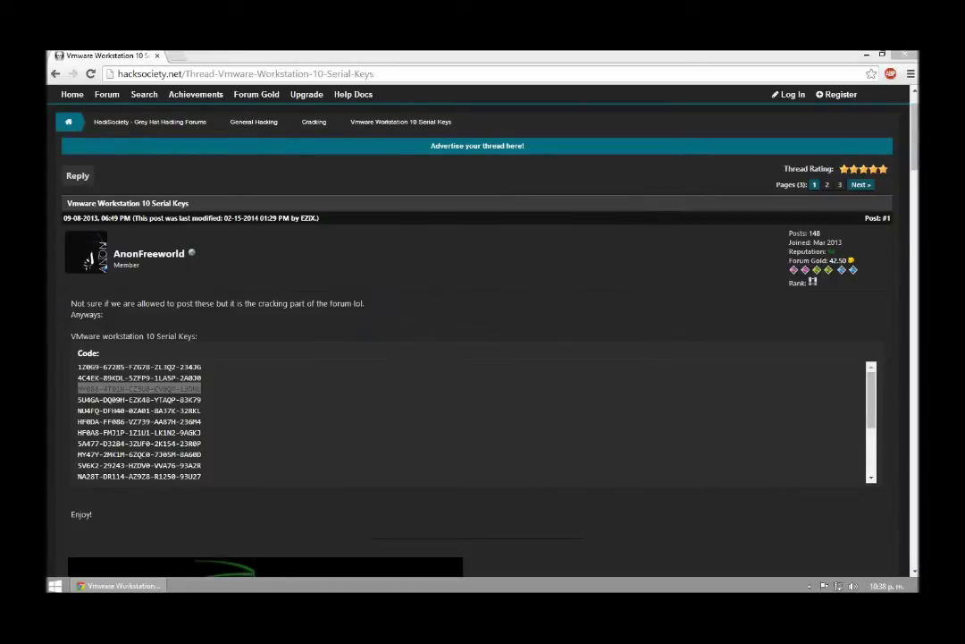
key(super+d)
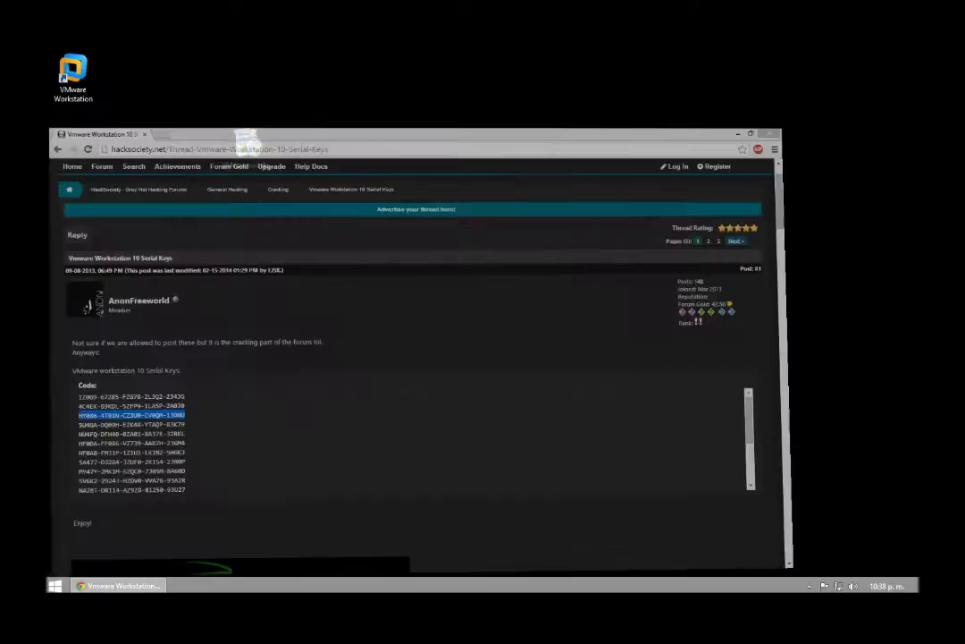
click(249, 152)
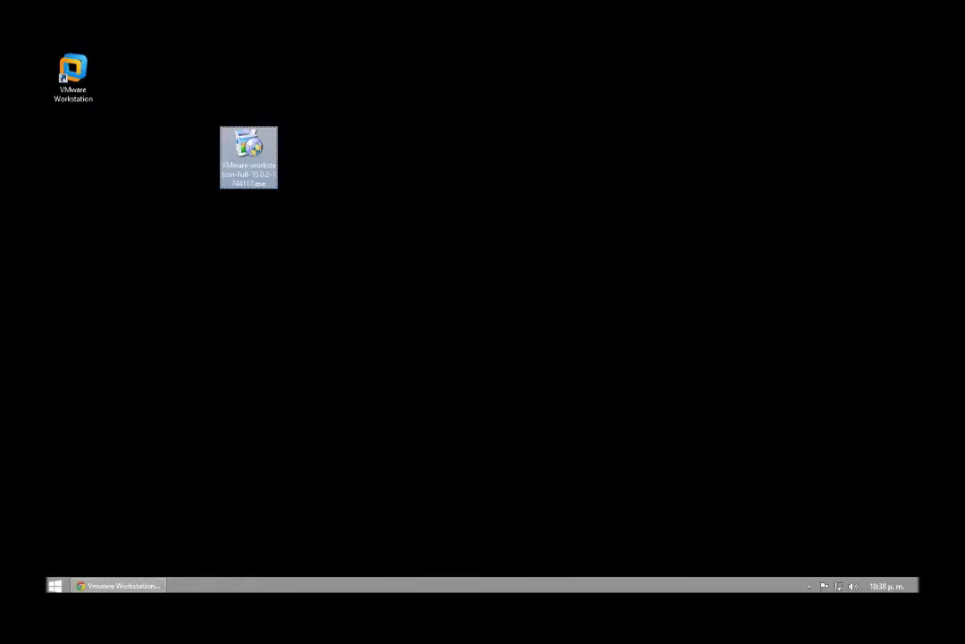
Step: Permanently delete the Workstation installer, then launch VMware Workstation 10 from its moved desktop shortcut
key(shift+Delete)
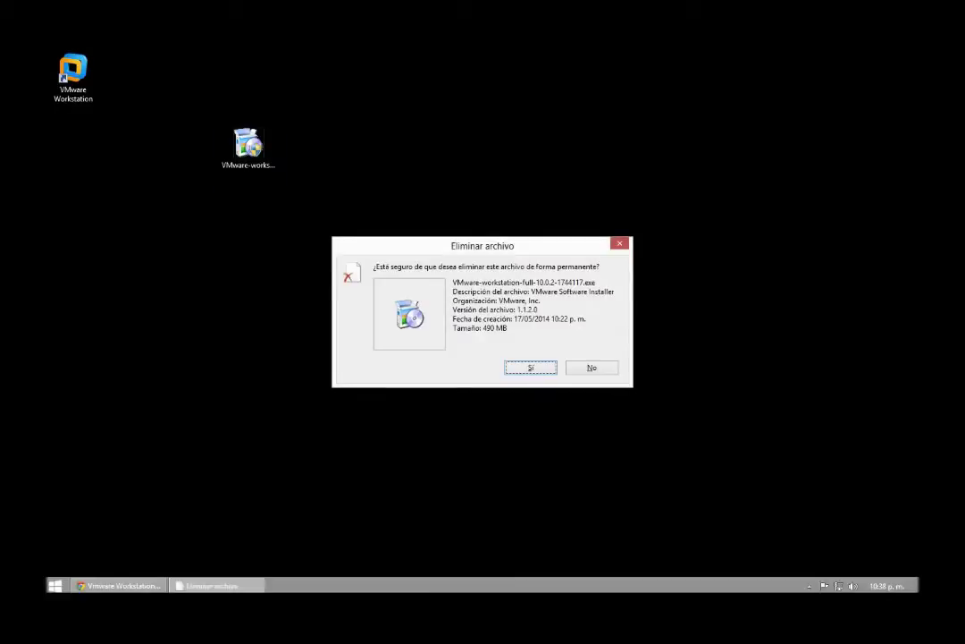
key(Return)
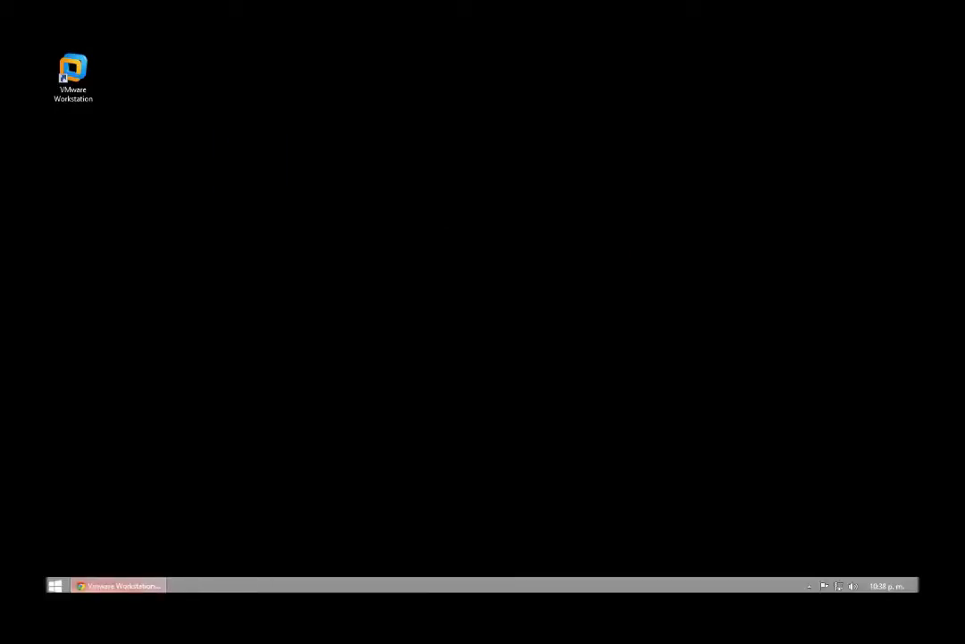
click(73, 77)
drag(74, 78, 190, 228)
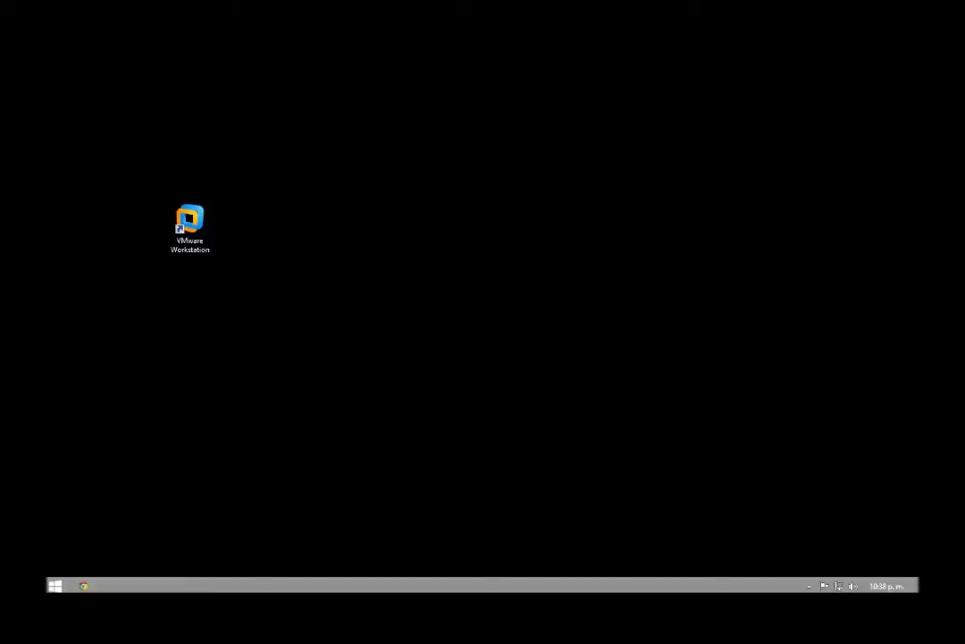
double_click(189, 226)
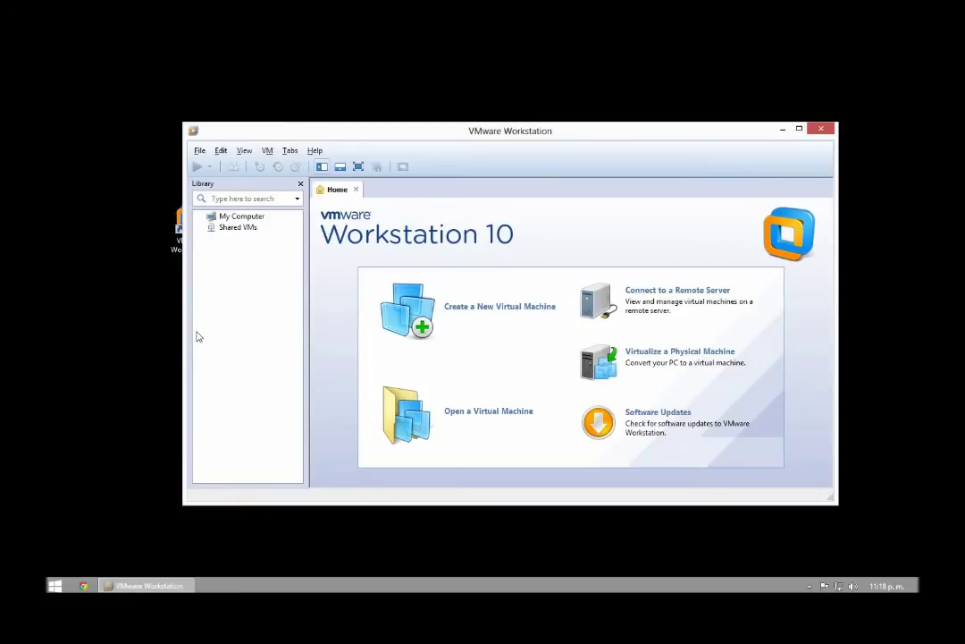
Step: Start a custom Workstation 10.0 virtual machine, installing the OS later, with guest type Other, default name
drag(456, 134, 257, 105)
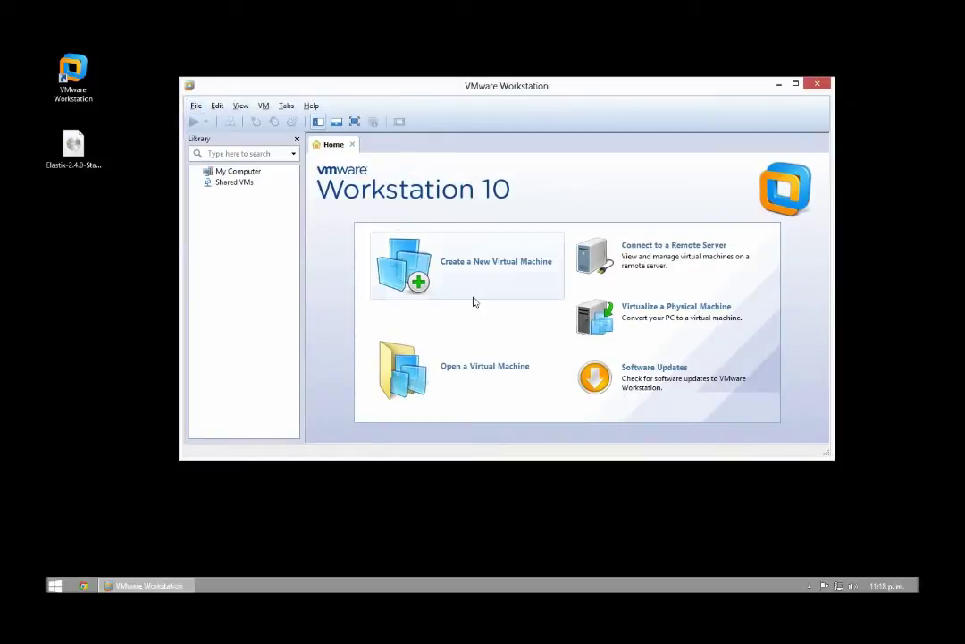
click(459, 267)
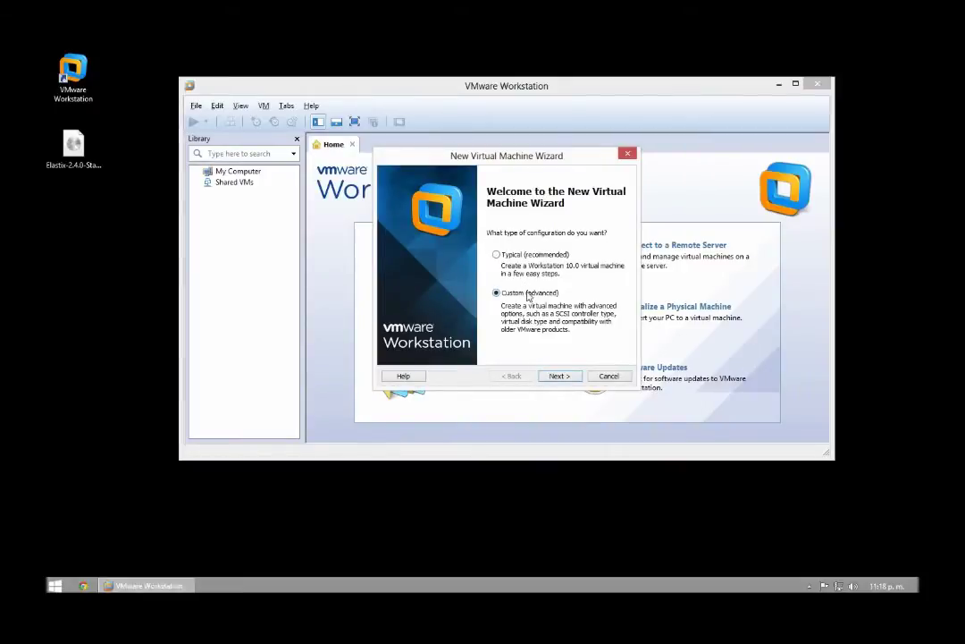
click(557, 376)
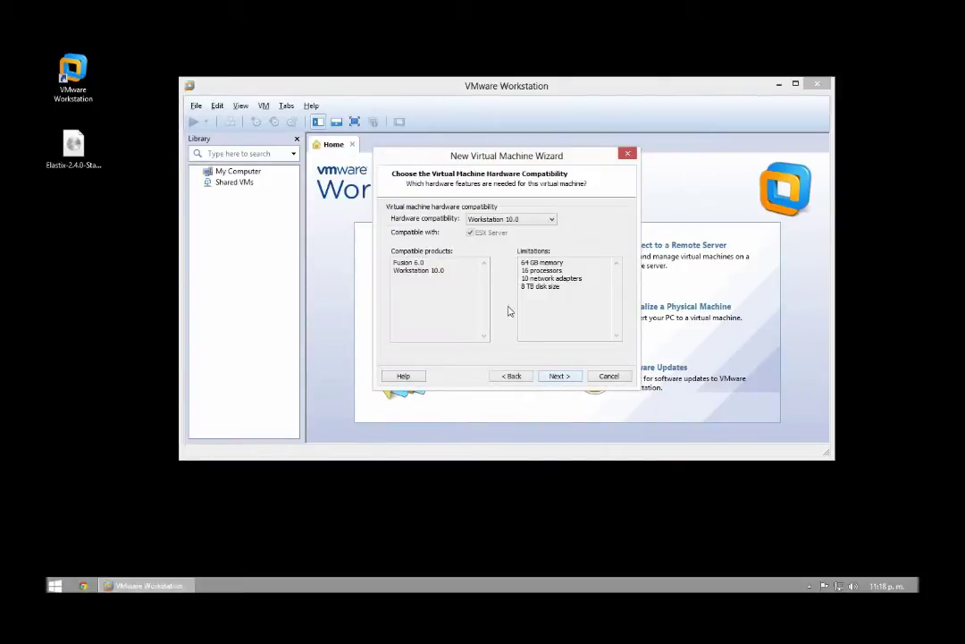
click(557, 376)
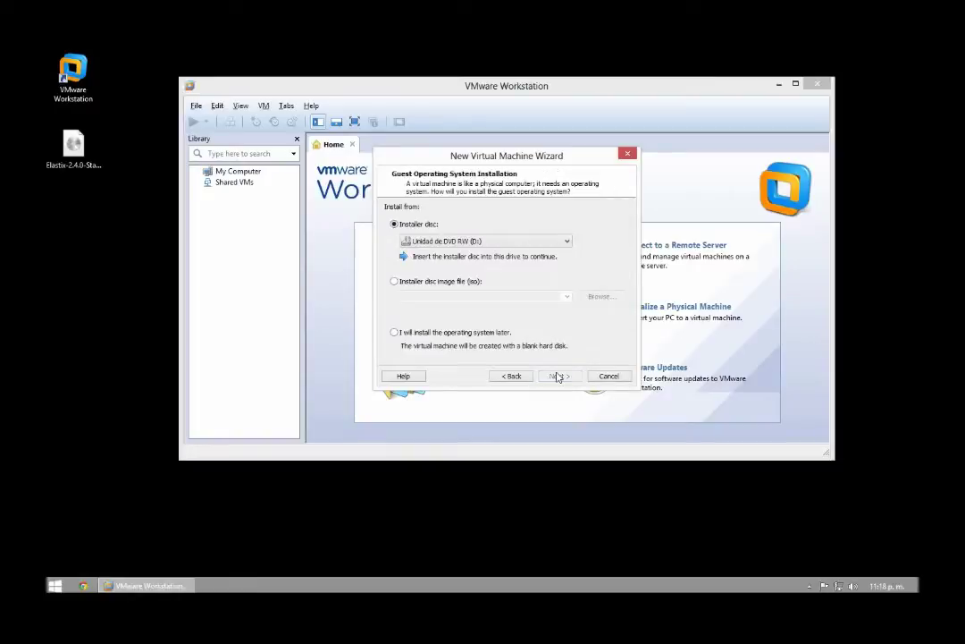
click(394, 332)
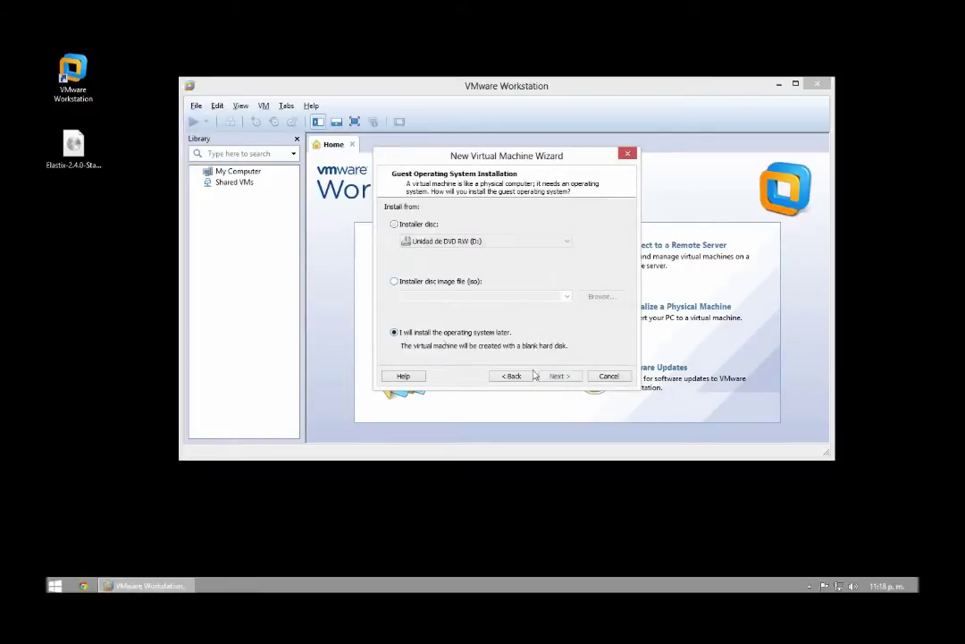
click(560, 377)
click(391, 270)
click(427, 305)
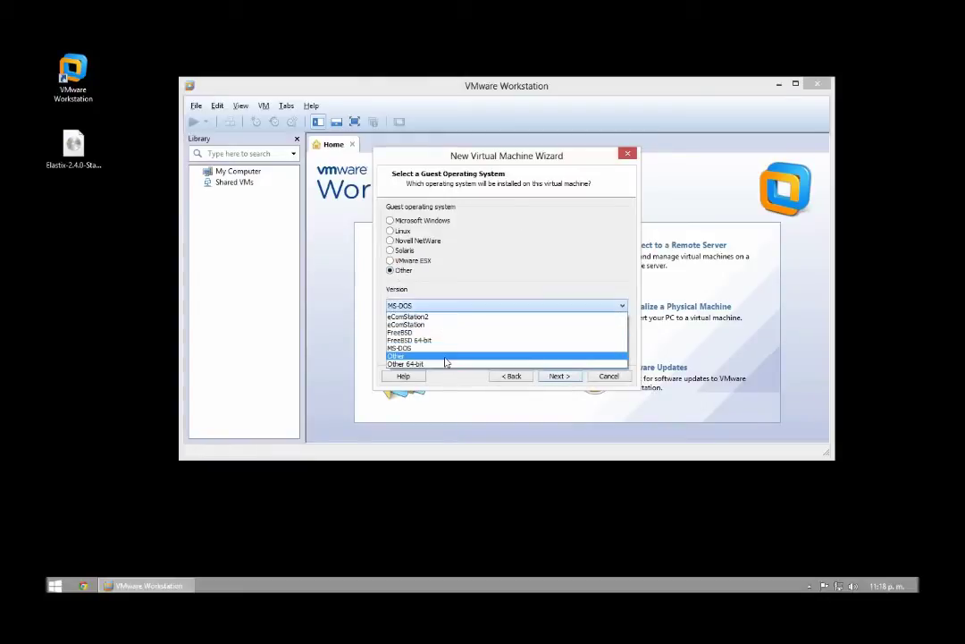
click(444, 357)
click(557, 376)
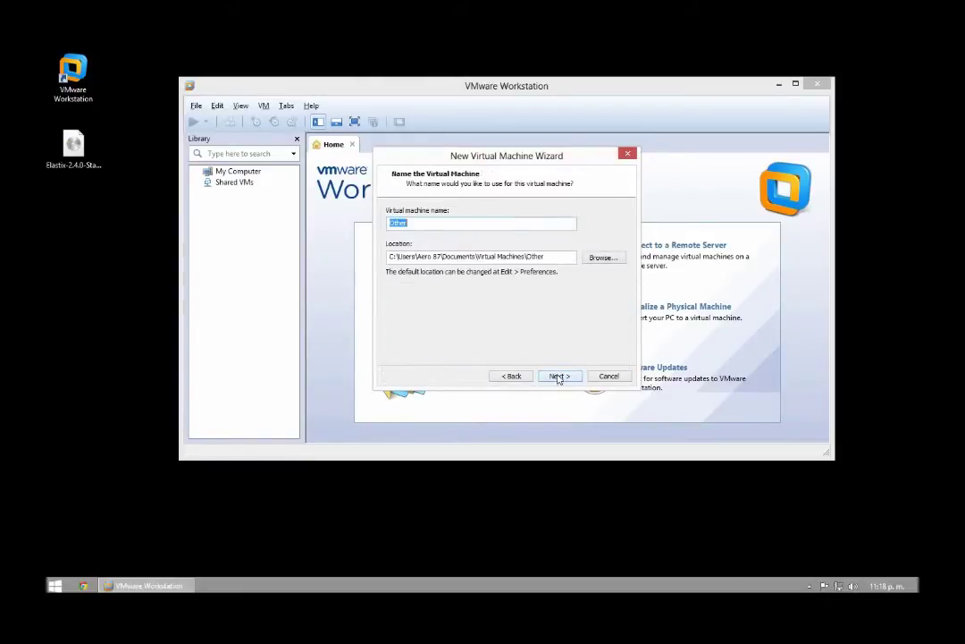
click(558, 377)
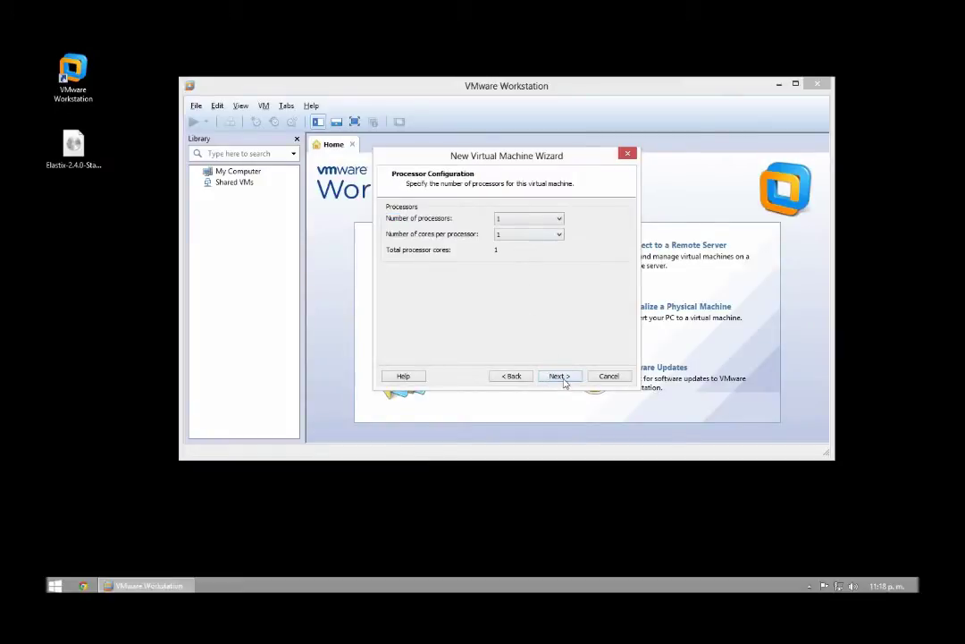
Step: Give it one processor, 512 MB memory, a new 30 GB IDE disk Other.vmdk, and finish
click(563, 377)
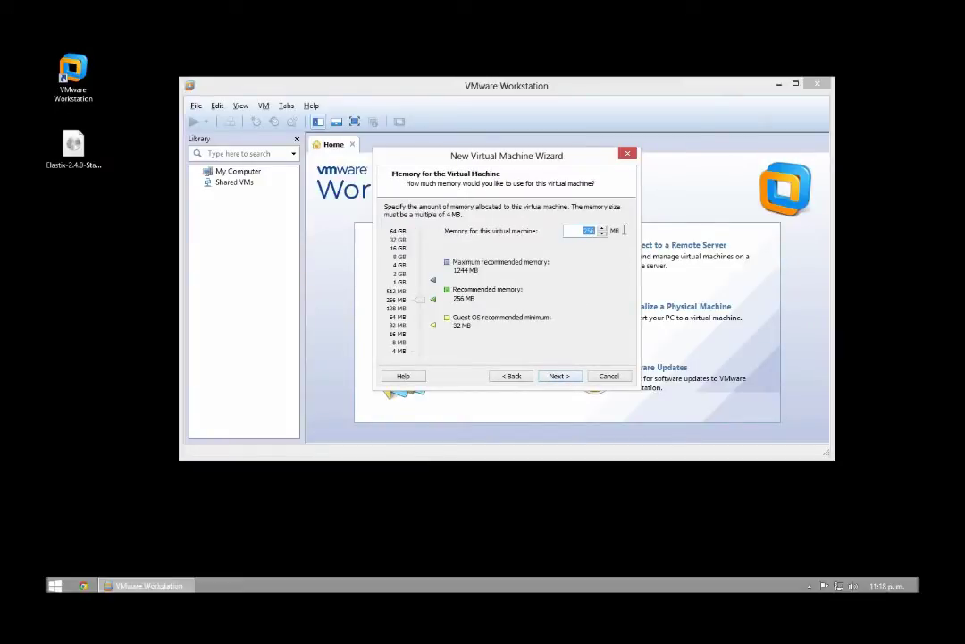
text(512)
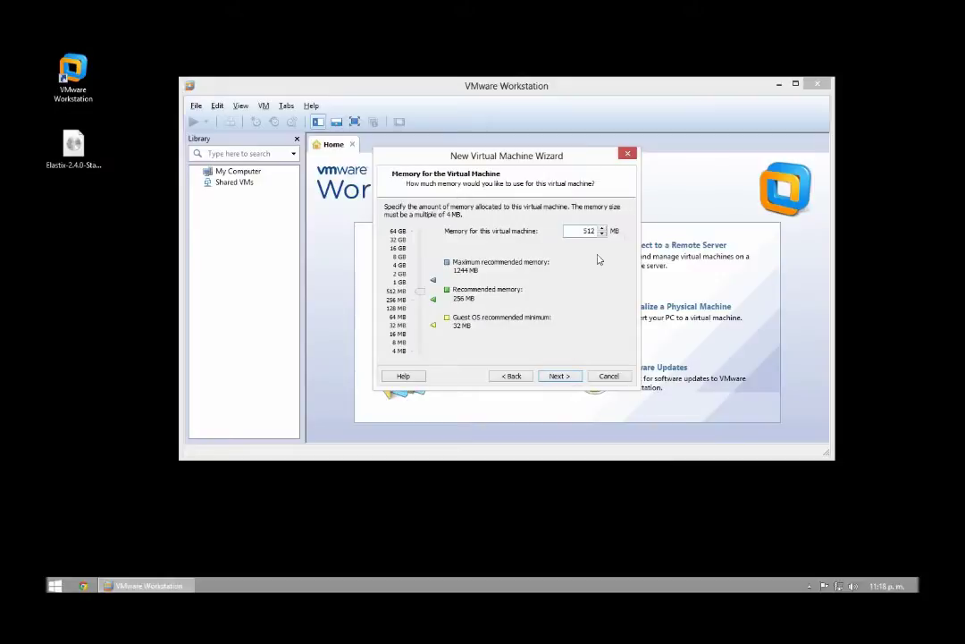
click(567, 377)
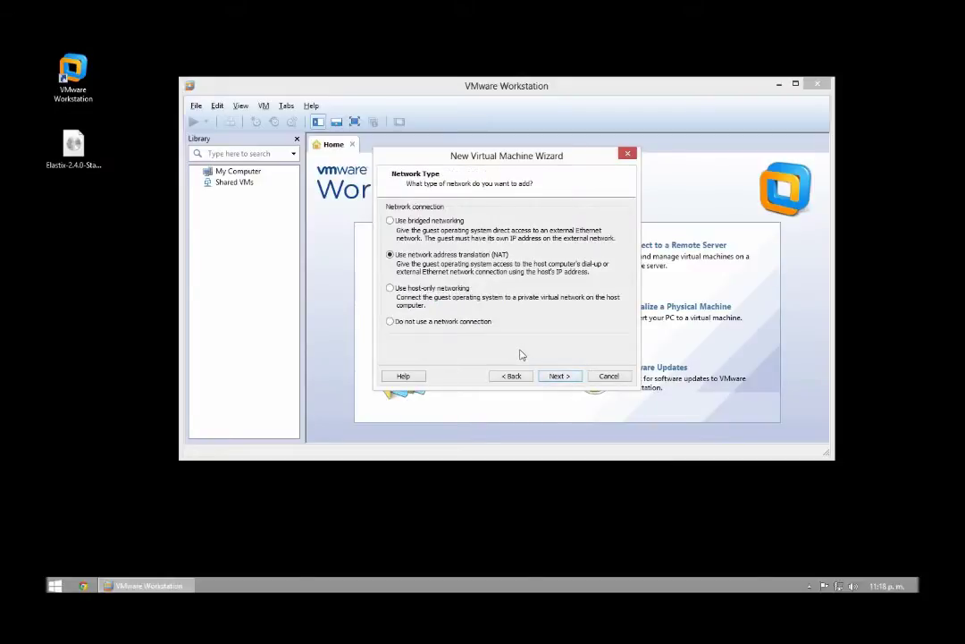
click(556, 376)
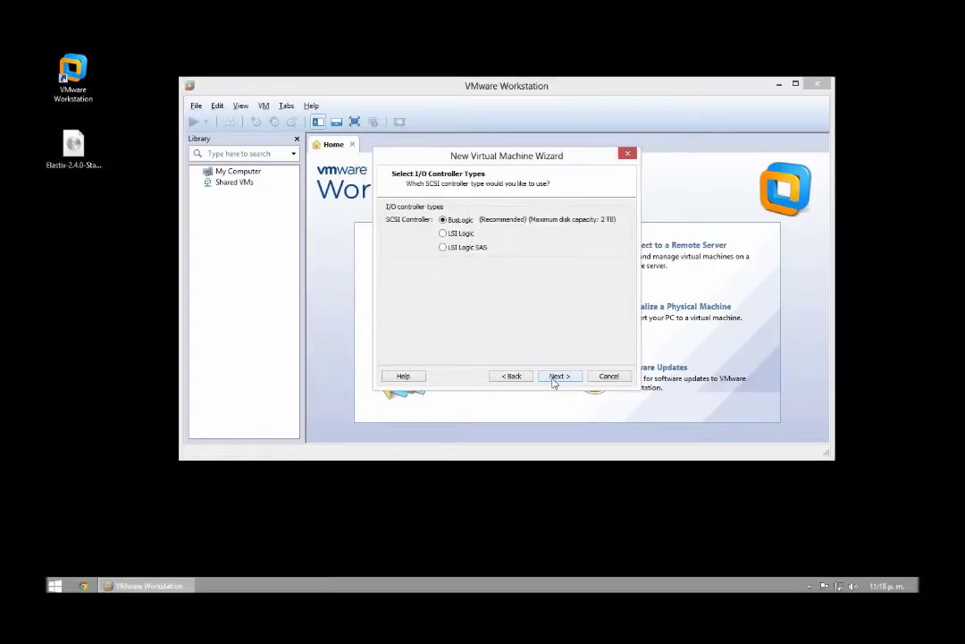
click(559, 376)
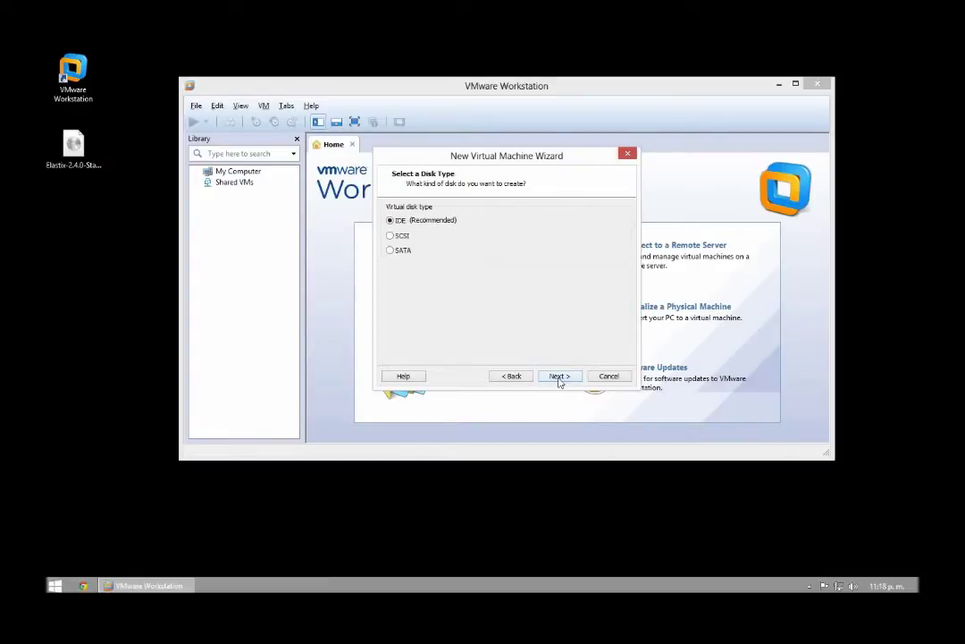
click(558, 376)
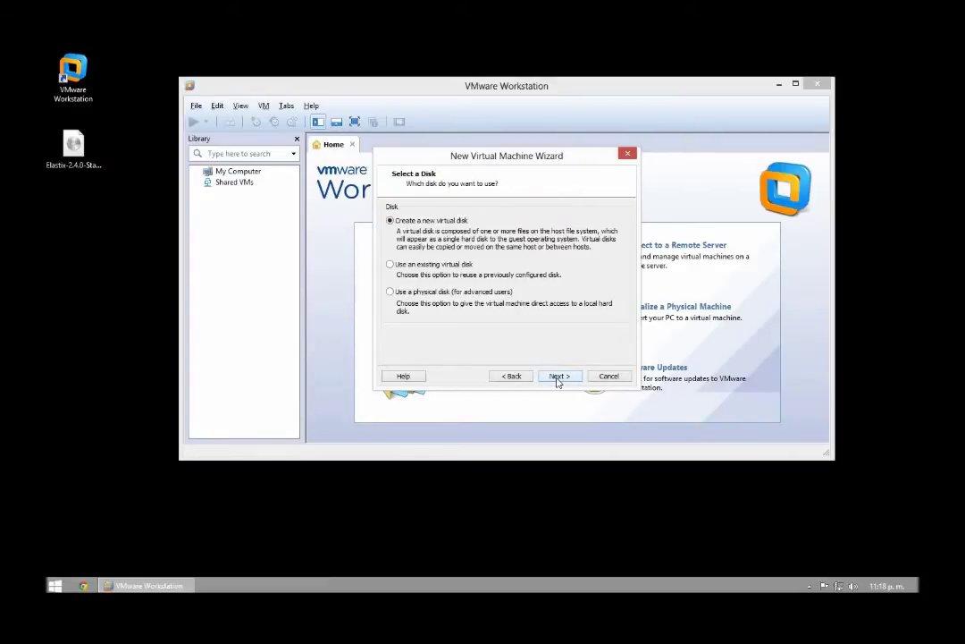
click(559, 376)
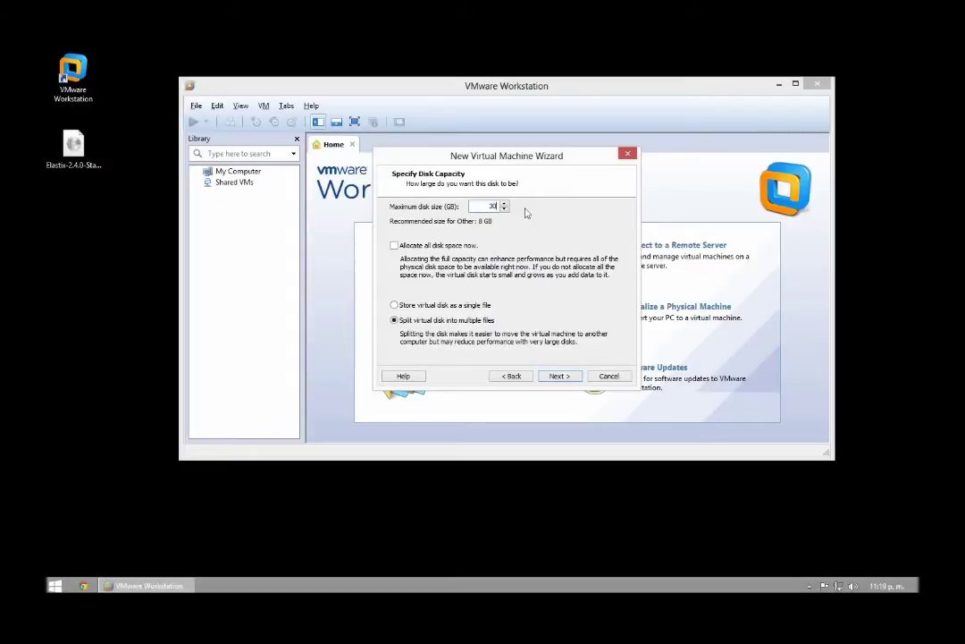
click(564, 378)
click(558, 376)
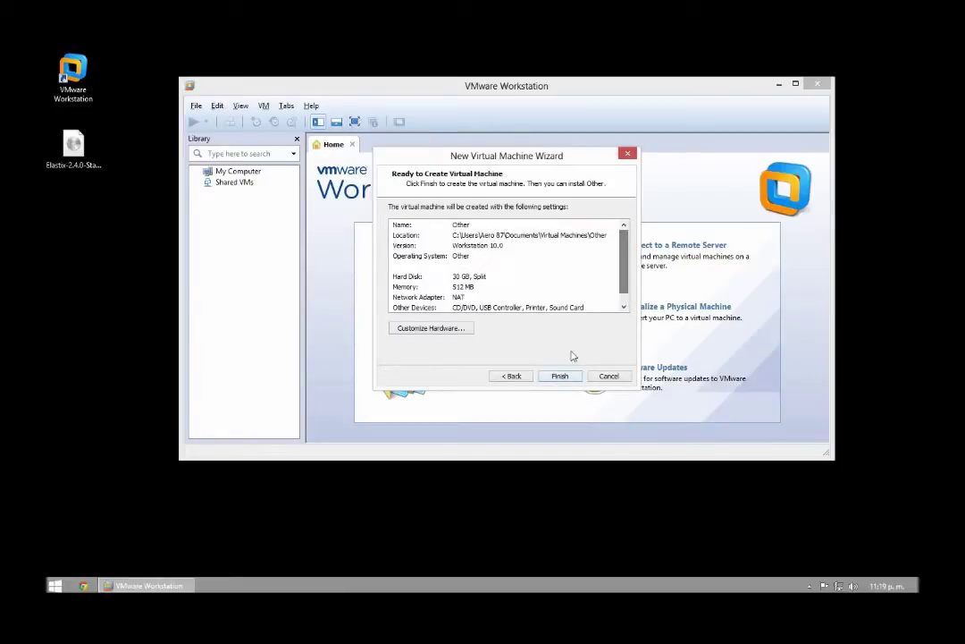
click(563, 376)
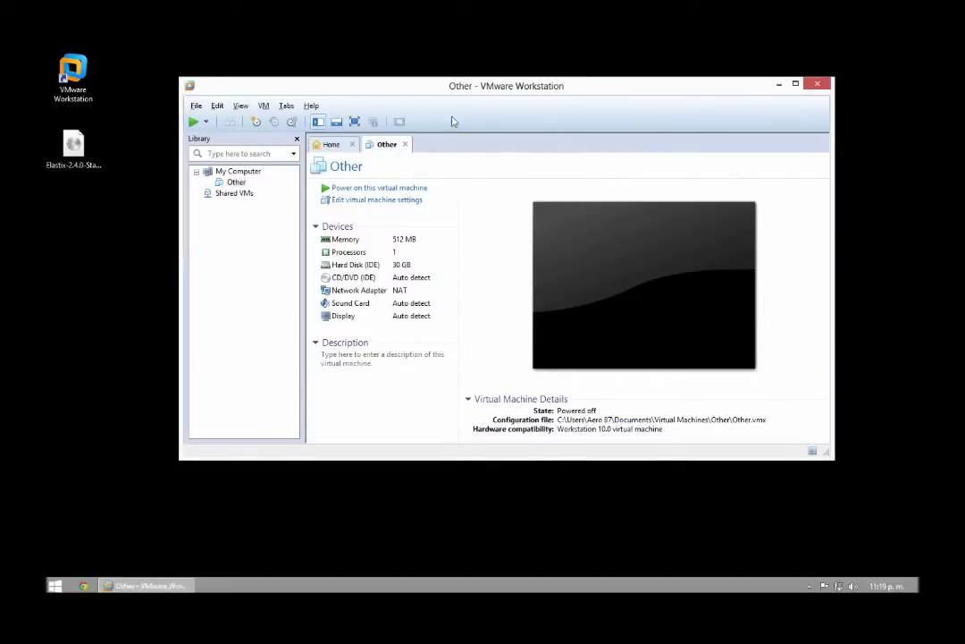
Step: Set the CD/DVD (IDE) drive to use the Elastix-2.4.0 ISO from Escritorio and save
double_click(365, 279)
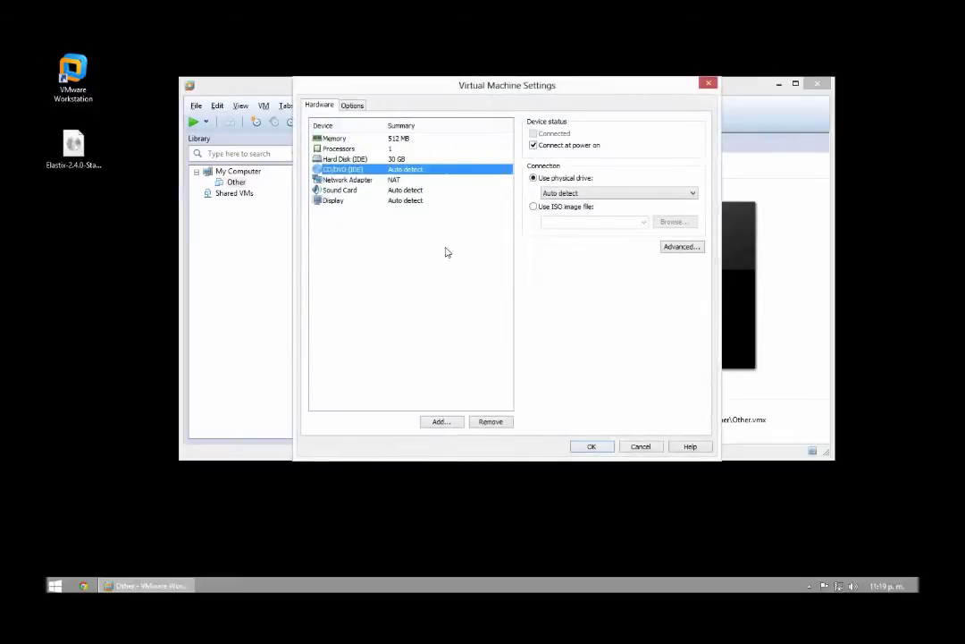
click(533, 207)
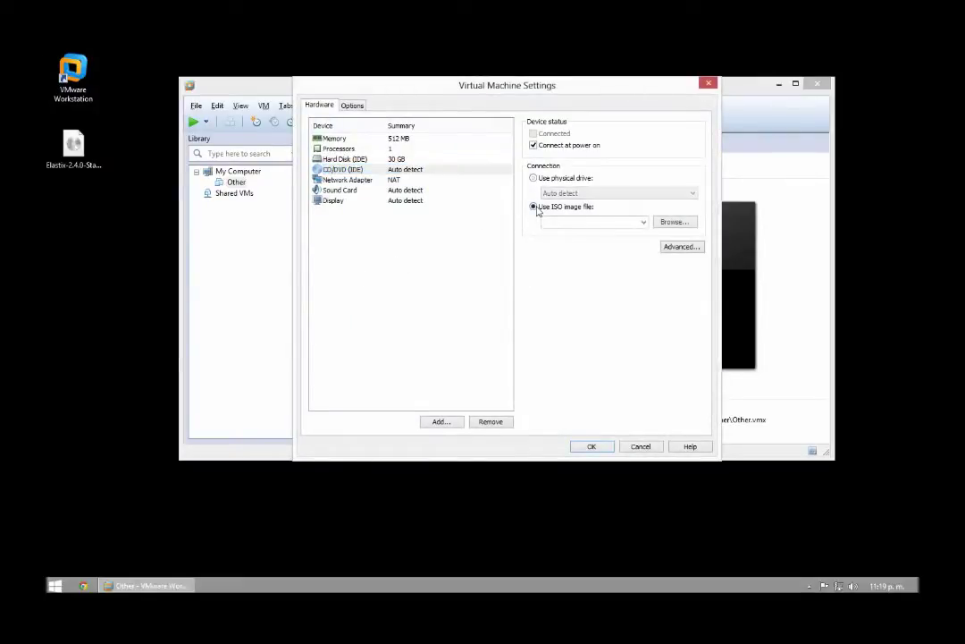
click(672, 225)
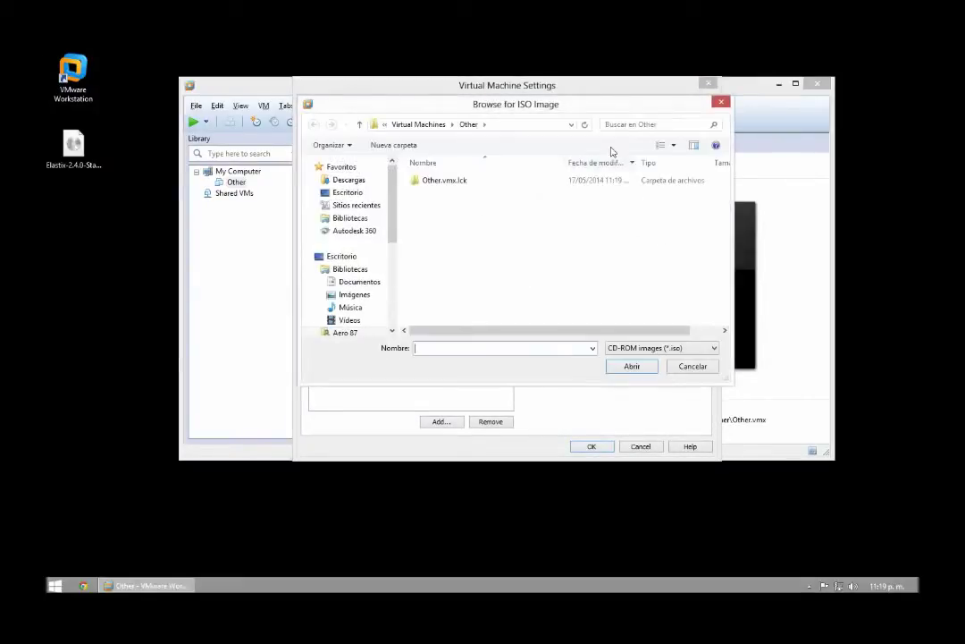
drag(565, 112, 418, 176)
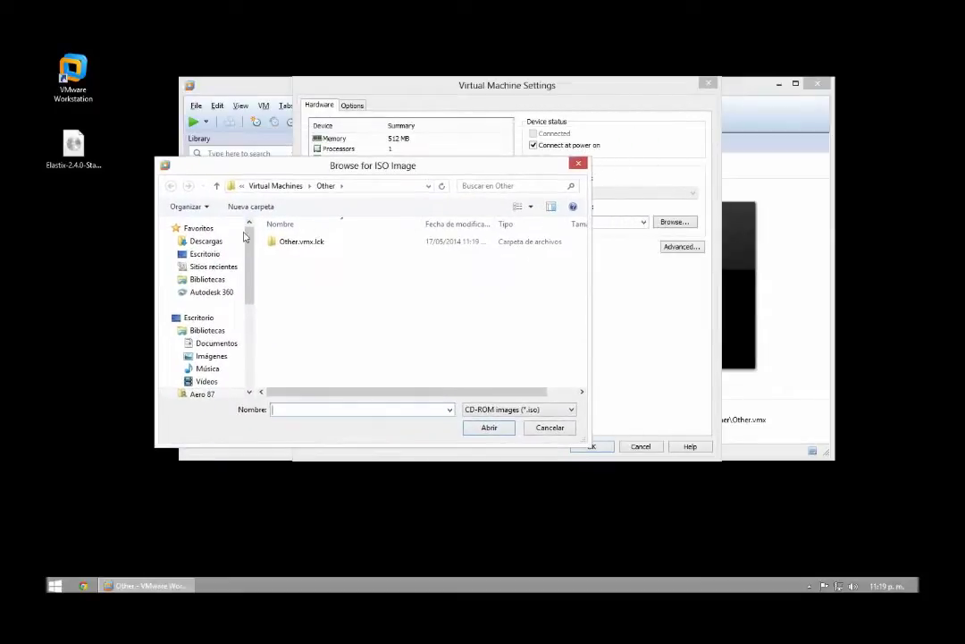
click(205, 254)
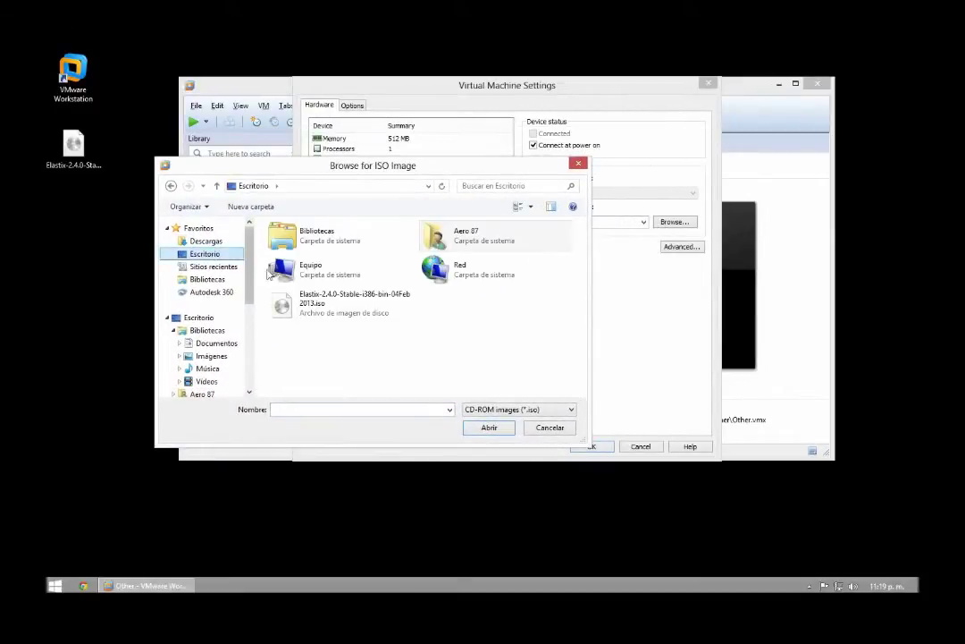
click(324, 303)
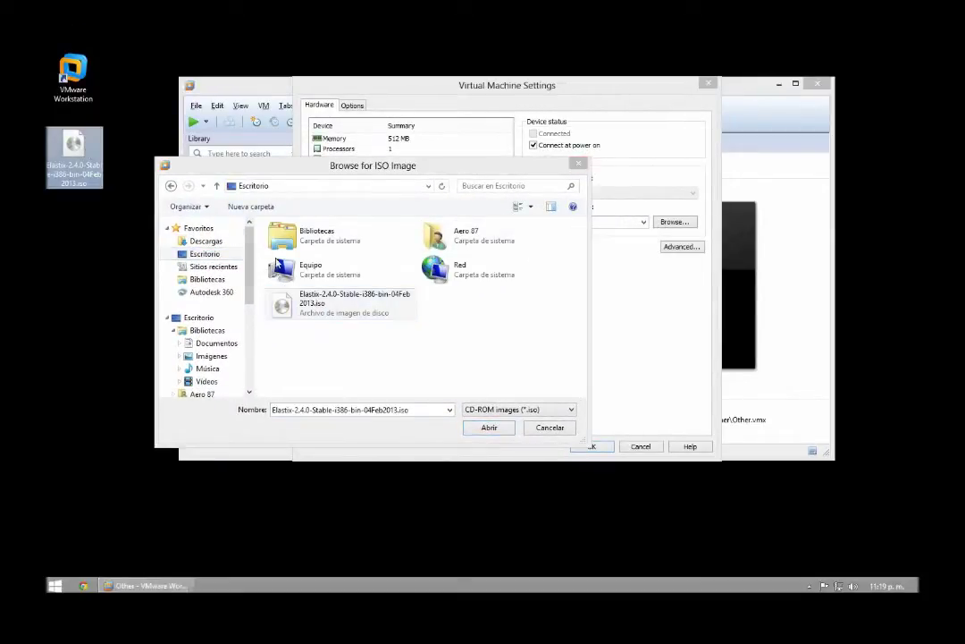
double_click(319, 304)
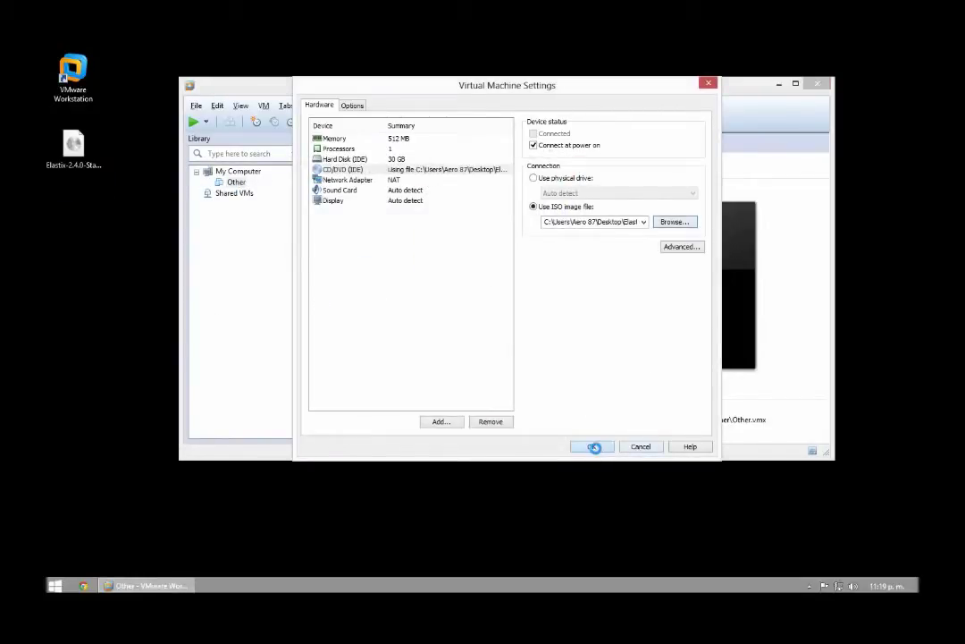
click(593, 447)
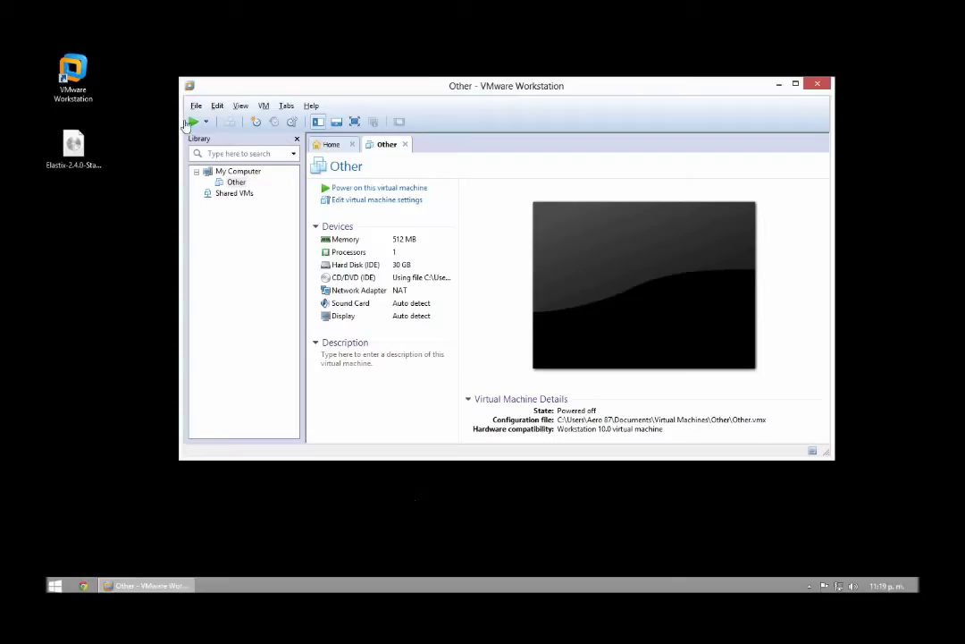
Step: Power on the Other machine and start the graphical Elastix installation from the boot prompt
click(193, 122)
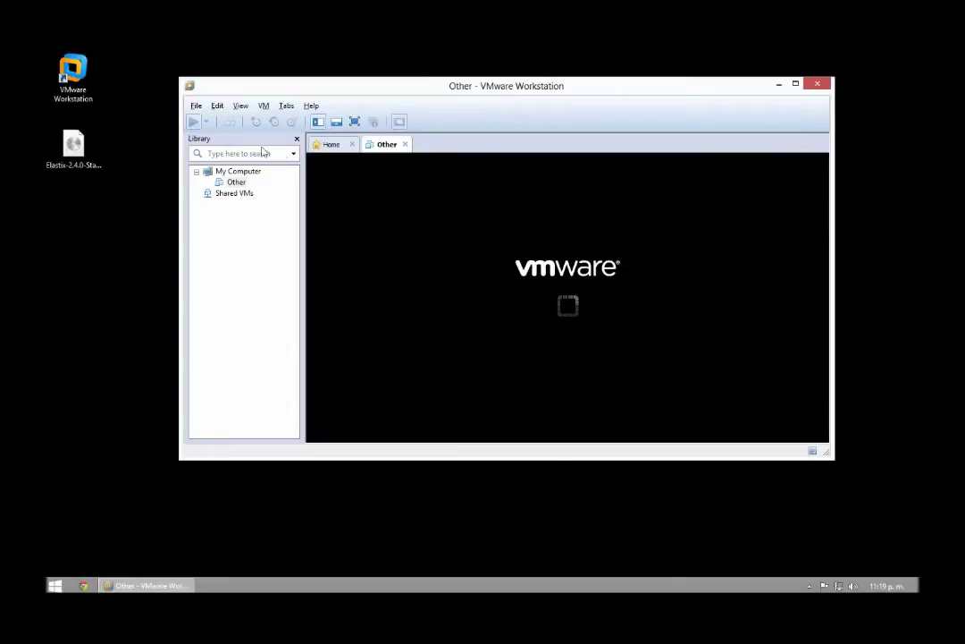
click(297, 138)
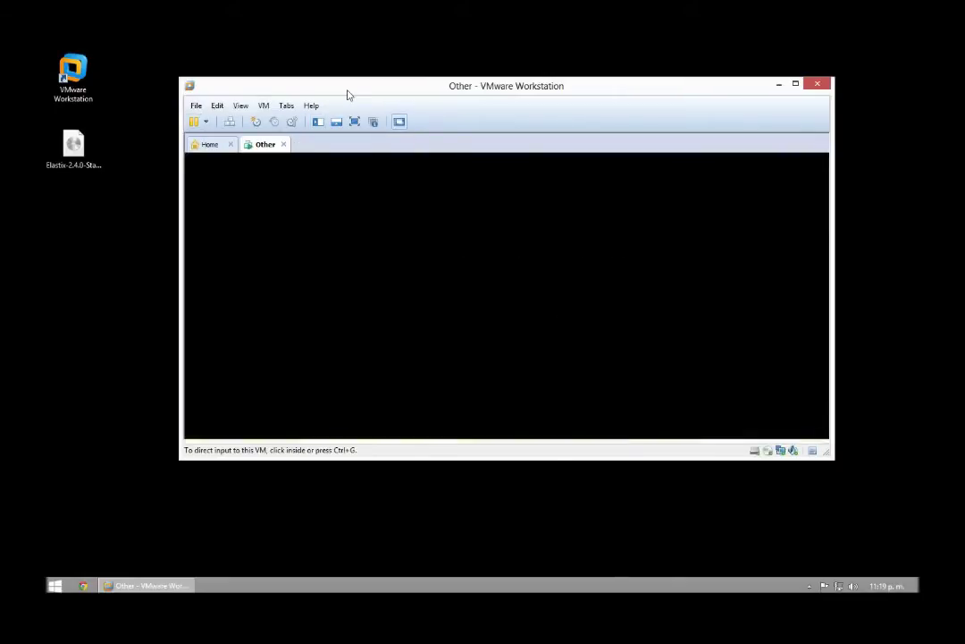
click(577, 452)
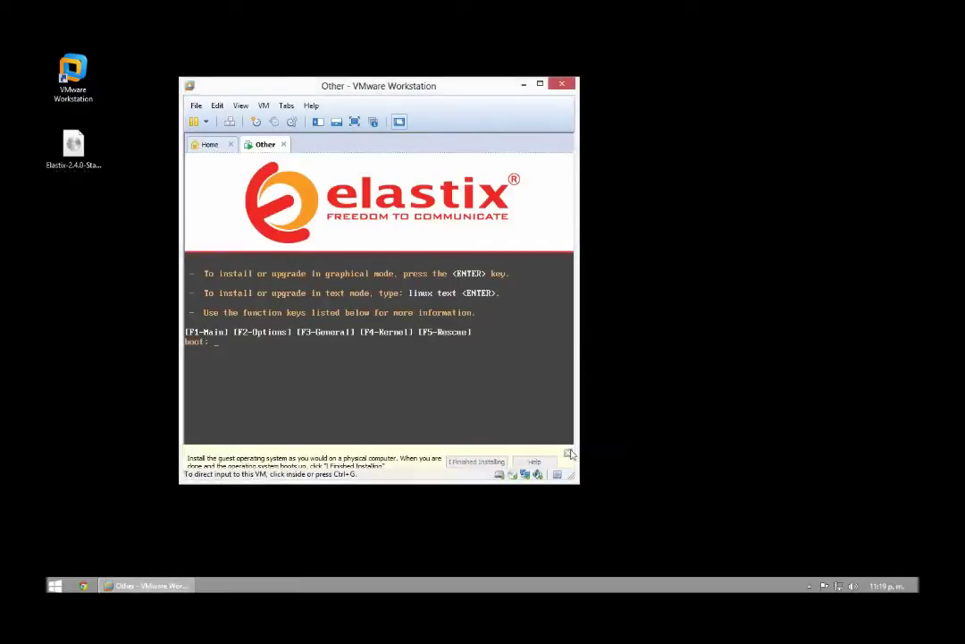
click(568, 454)
click(458, 382)
key(Return)
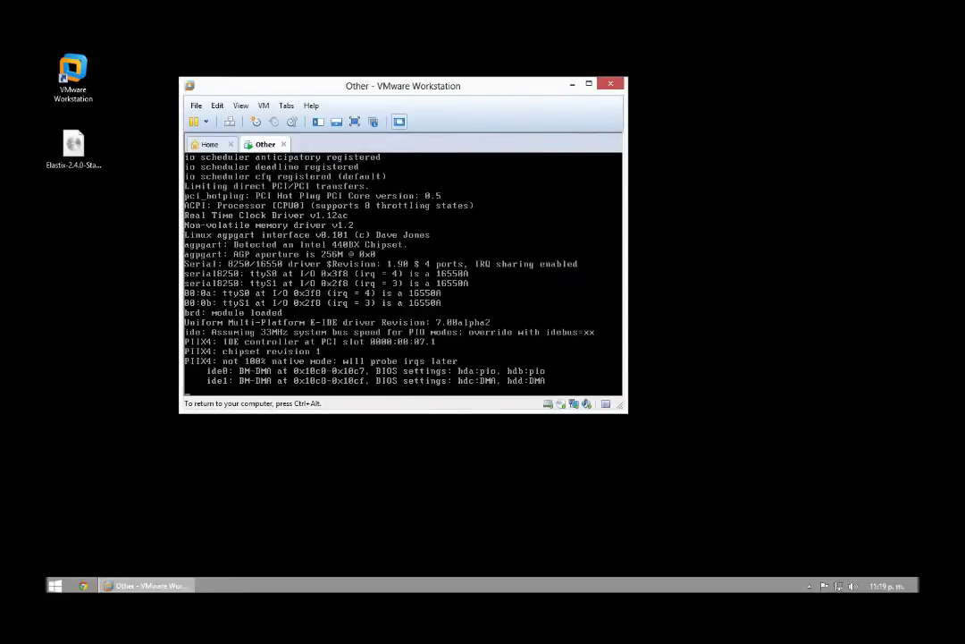
Step: Choose Spanish as the installer language and accept the keyboard layout
drag(452, 93, 521, 146)
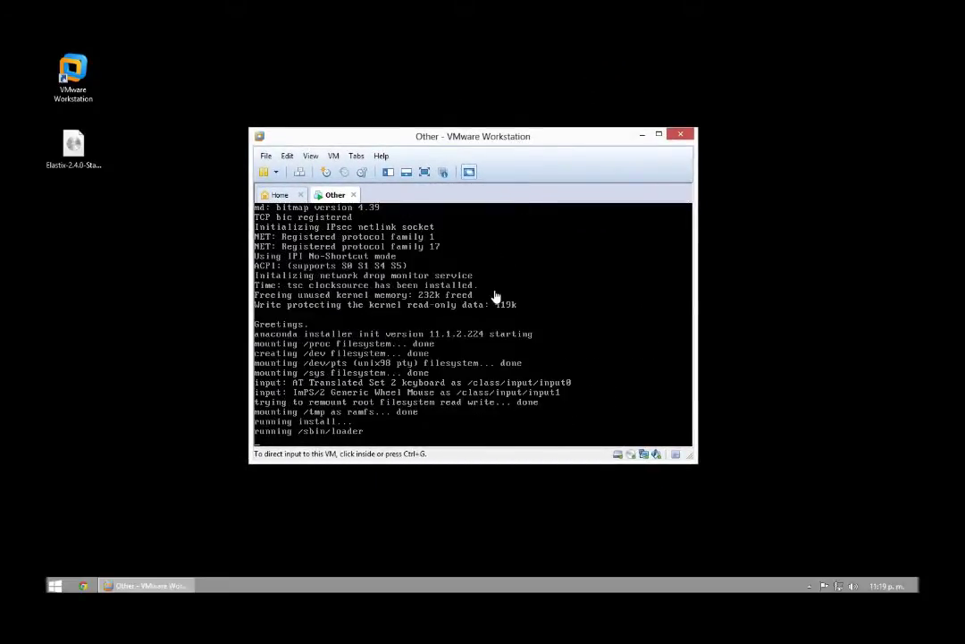
click(496, 297)
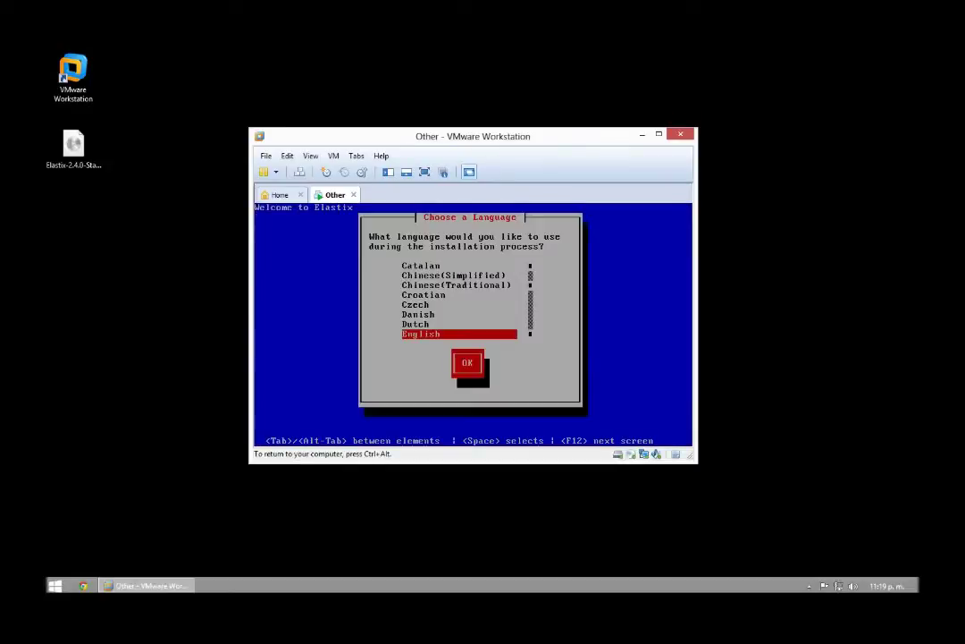
key(Down)
key(Down)
key(Down)
key(Down)
key(Down)
key(Down)
key(Down)
key(Down)
key(Down)
key(Down)
key(Down)
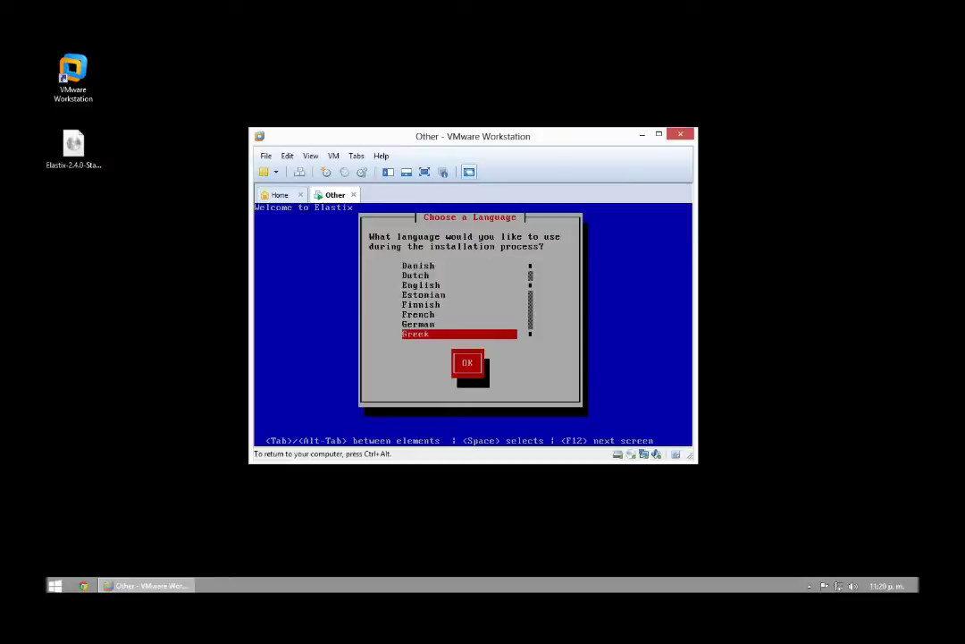
key(Down)
key(Down)
key(Down)
key(Down)
key(Down)
key(Down)
key(Down)
key(Down)
key(Down)
key(Down)
key(Down)
key(Down)
key(Down)
key(Down)
key(Down)
key(Down)
key(Down)
key(Down)
key(Down)
key(Down)
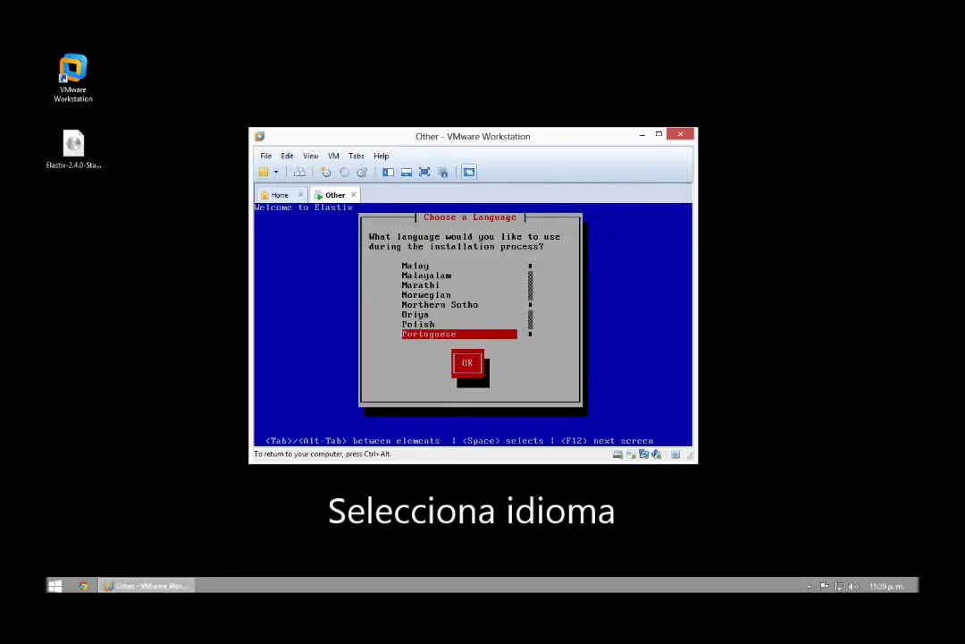
key(Up)
key(Up)
key(Up)
key(Down)
key(Up)
key(Return)
key(Return)
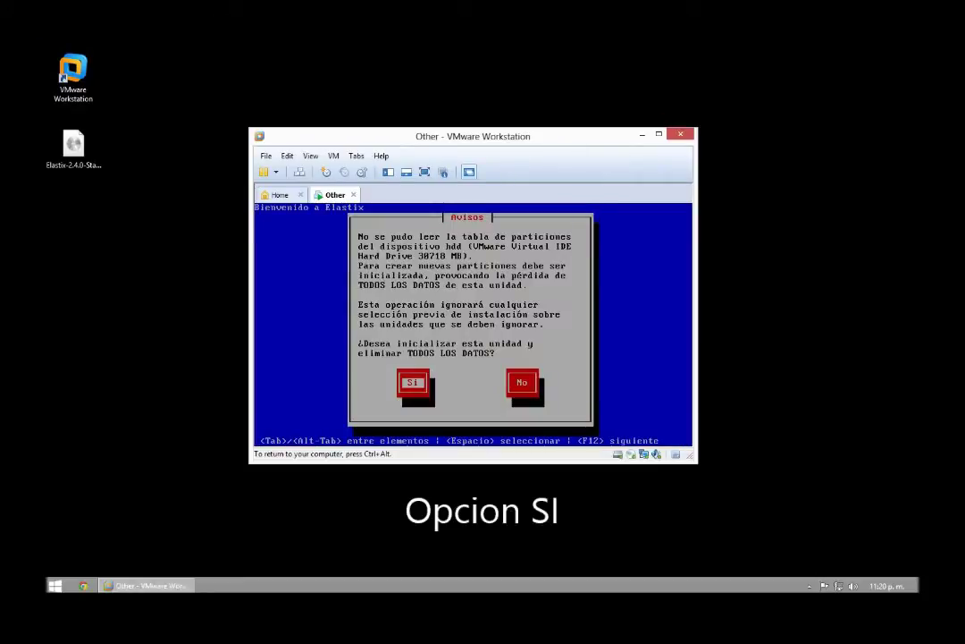
Step: Initialize the 30718 MB disk and confirm removing all partitions with the default layout
key(Return)
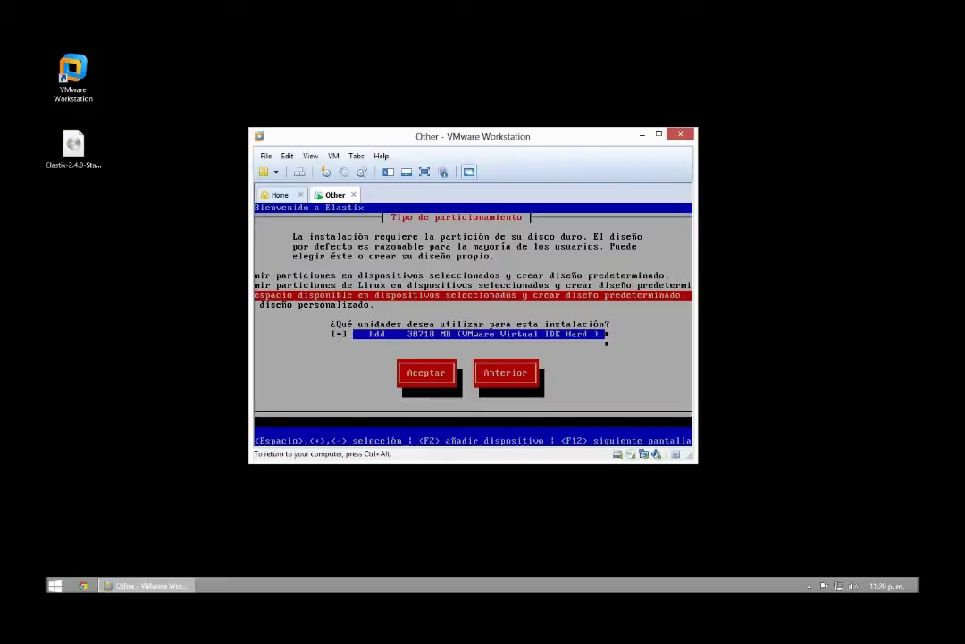
key(Up)
key(Up)
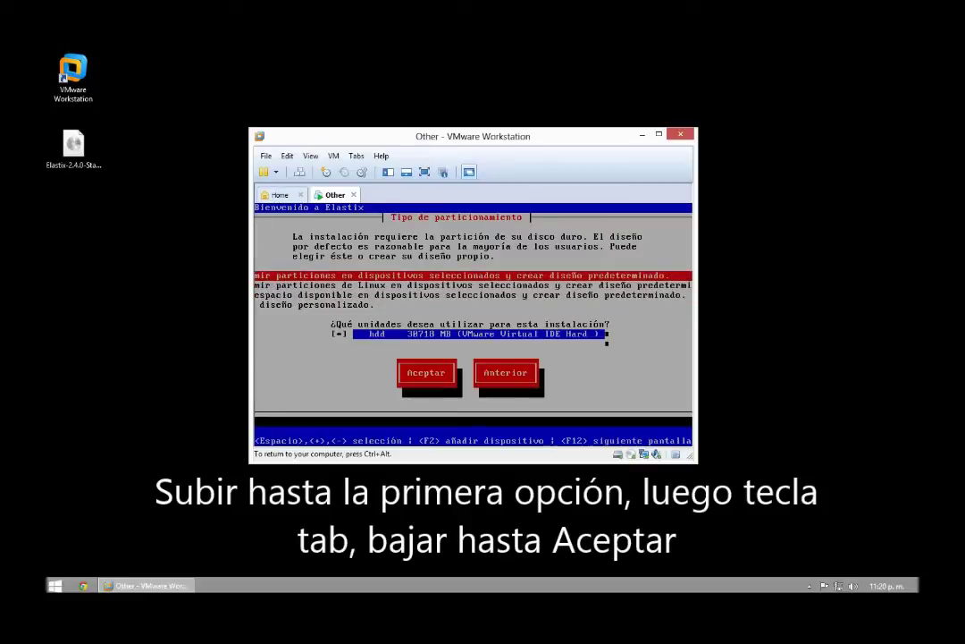
key(Tab)
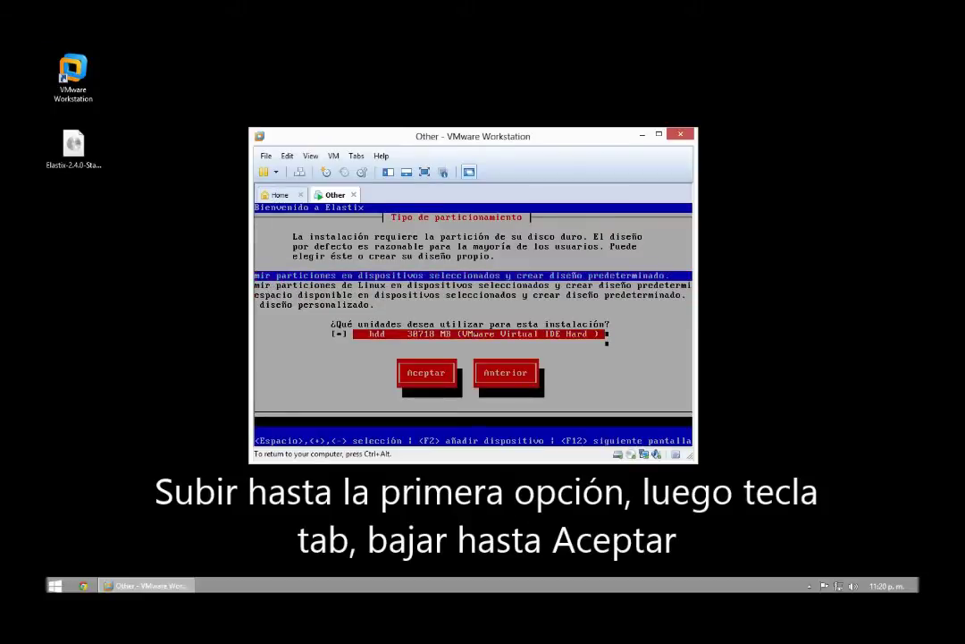
key(Tab)
key(Return)
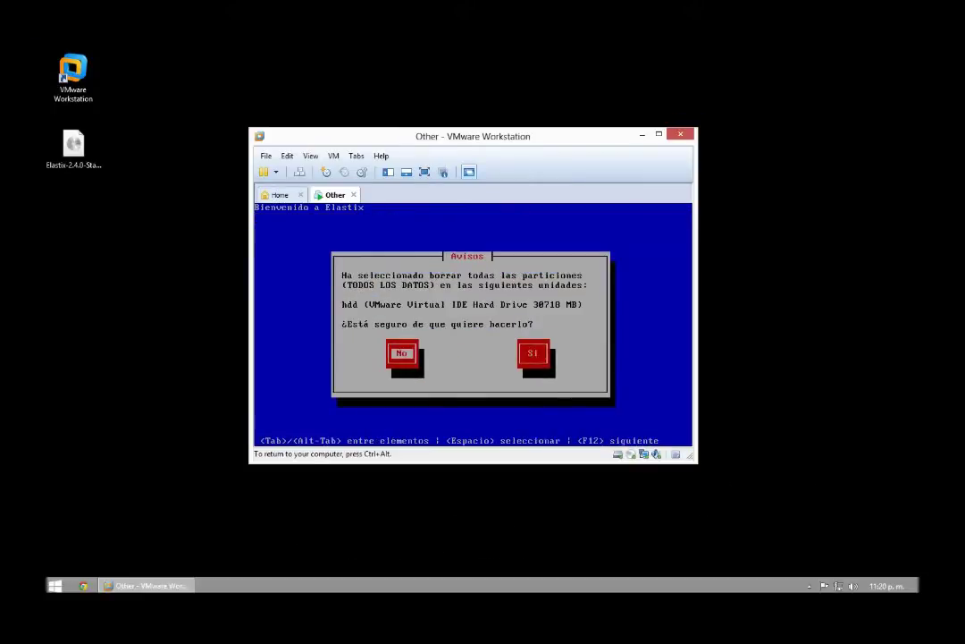
key(Tab)
key(Return)
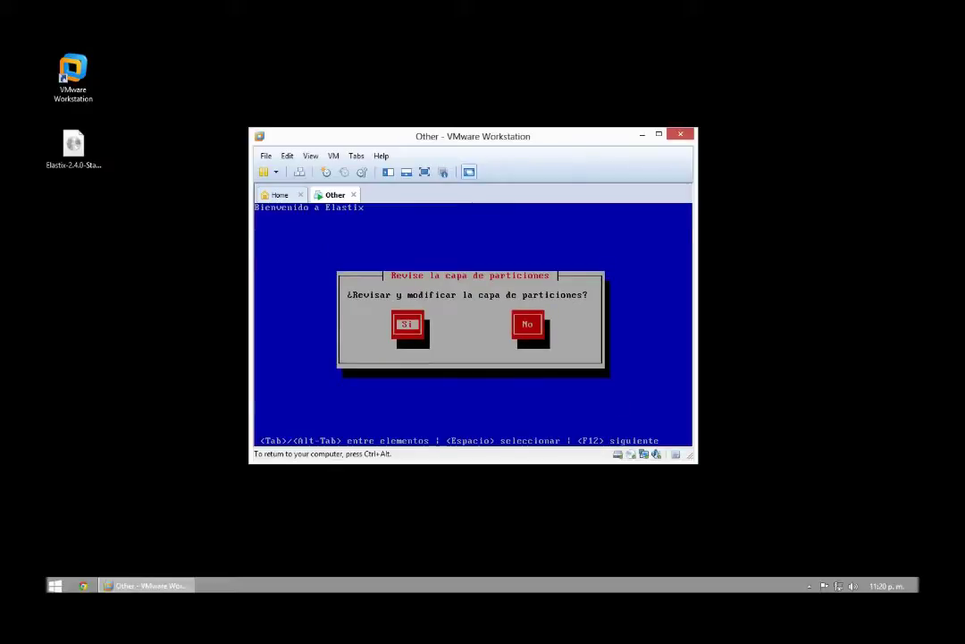
Step: Decline reviewing the partition layout and move to configuring eth0
key(Tab)
key(Return)
key(Tab)
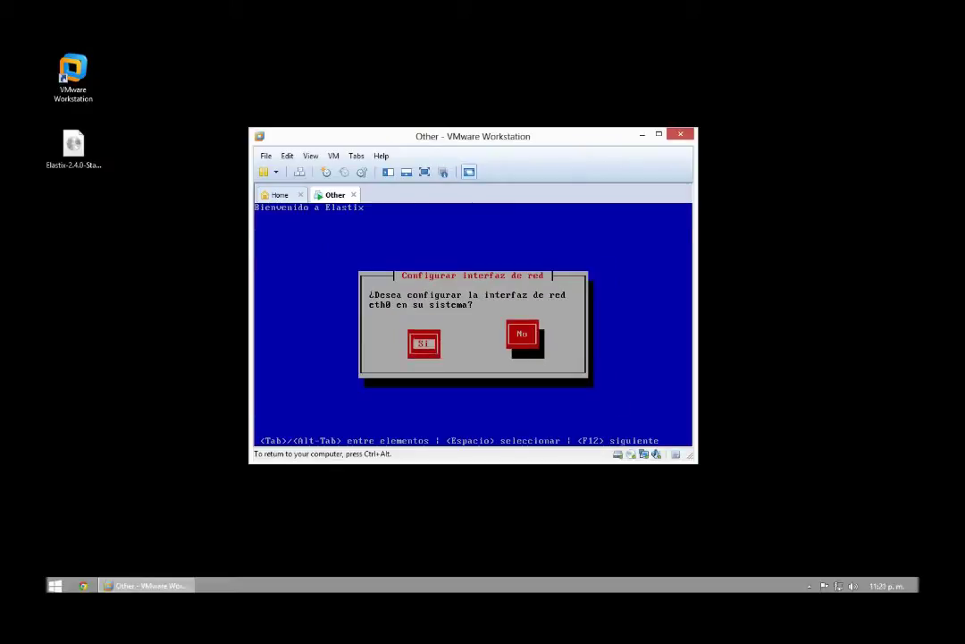
Step: Agree to configure eth0, keeping Activar al inicio and IPv4 enabled
key(Return)
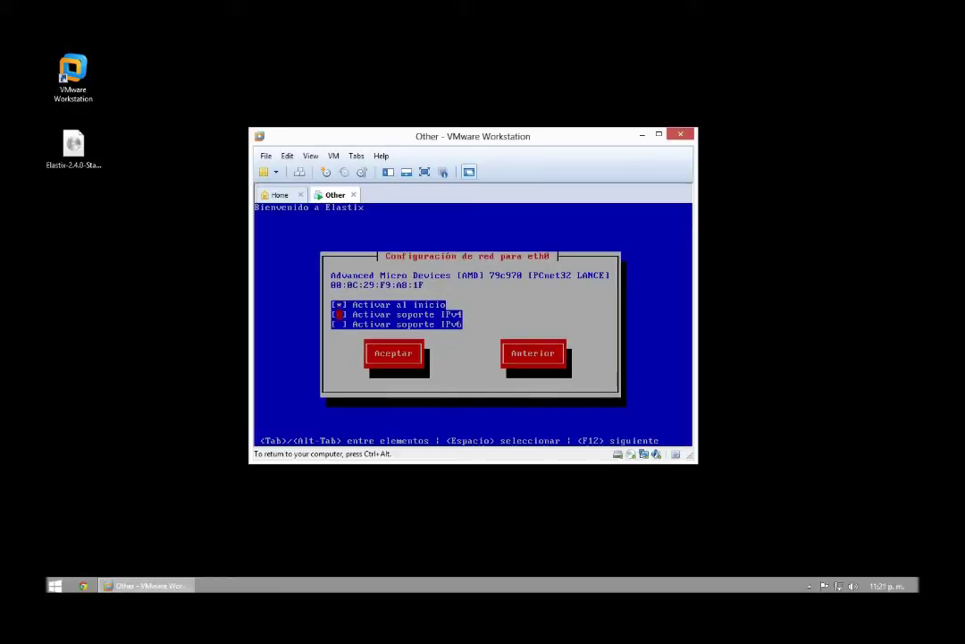
key(Up)
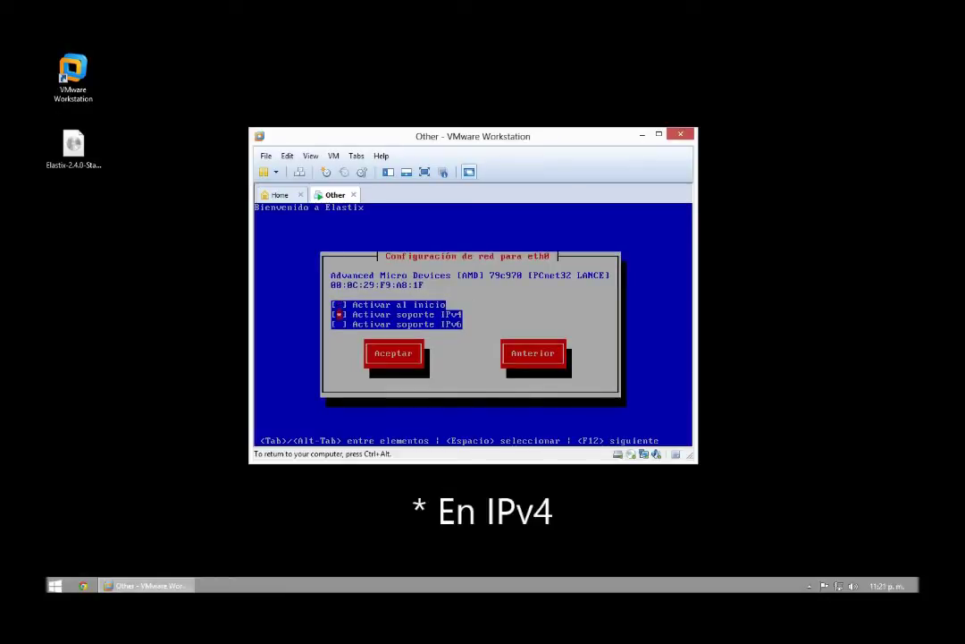
key(Tab)
key(Tab)
key(Tab)
key(Tab)
key(Left)
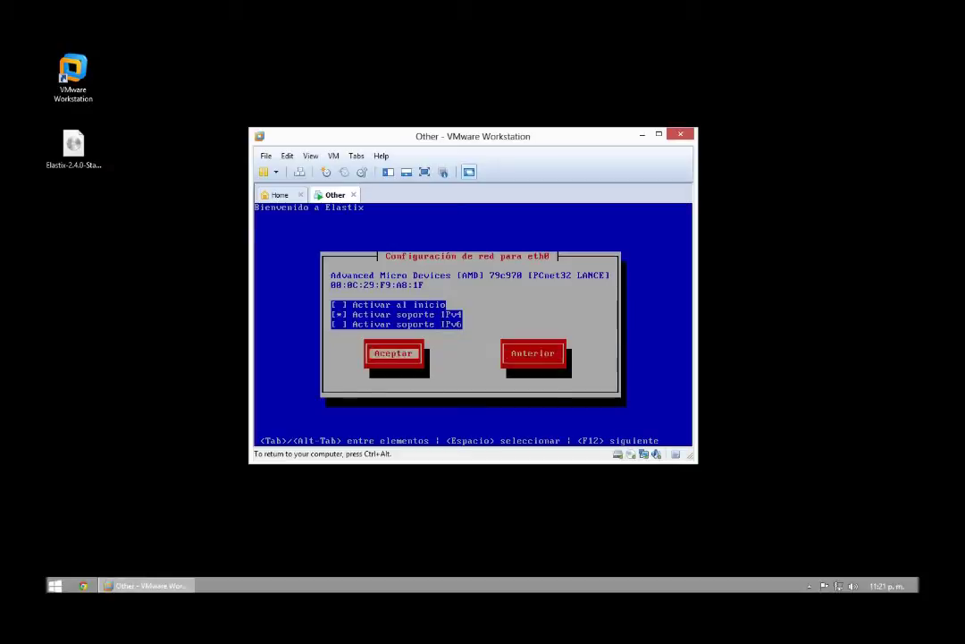
key(Return)
Step: Switch eth0 to manual TCP/IP with address 192.168.11.1 and prefix 24
key(Down)
key(space)
key(Tab)
text(192.168.11.1)
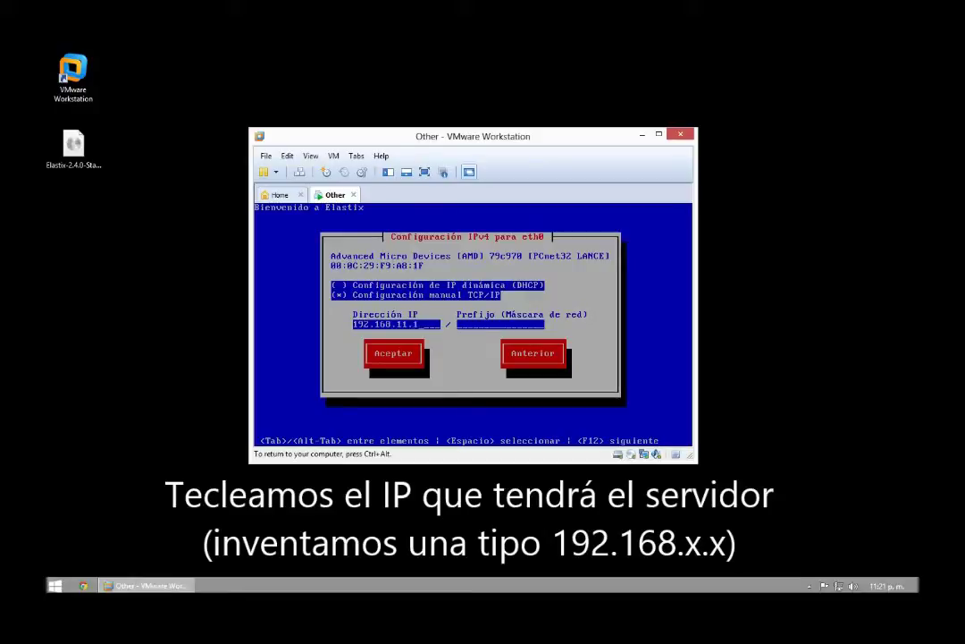
key(Tab)
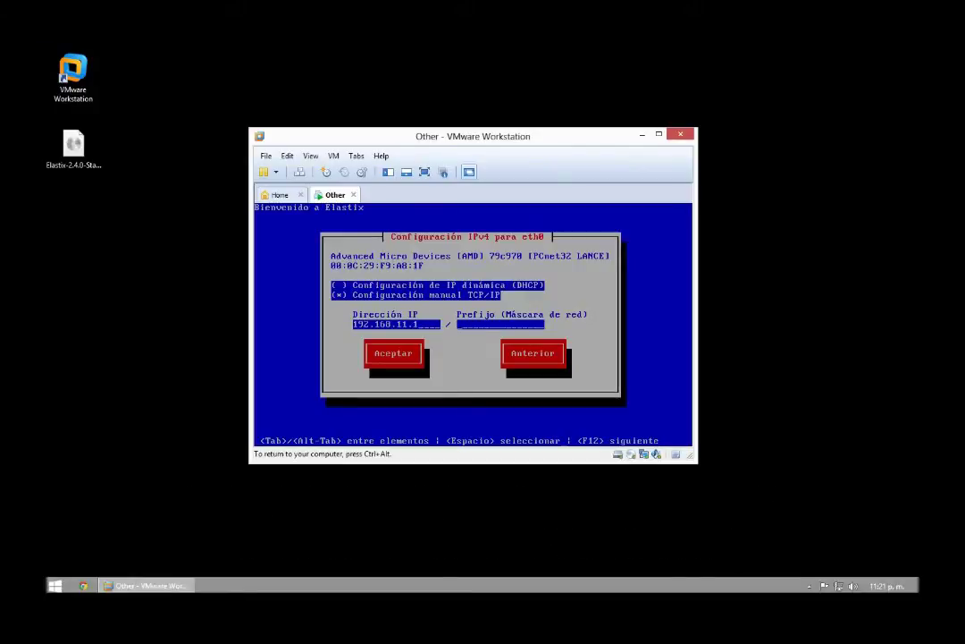
text(24)
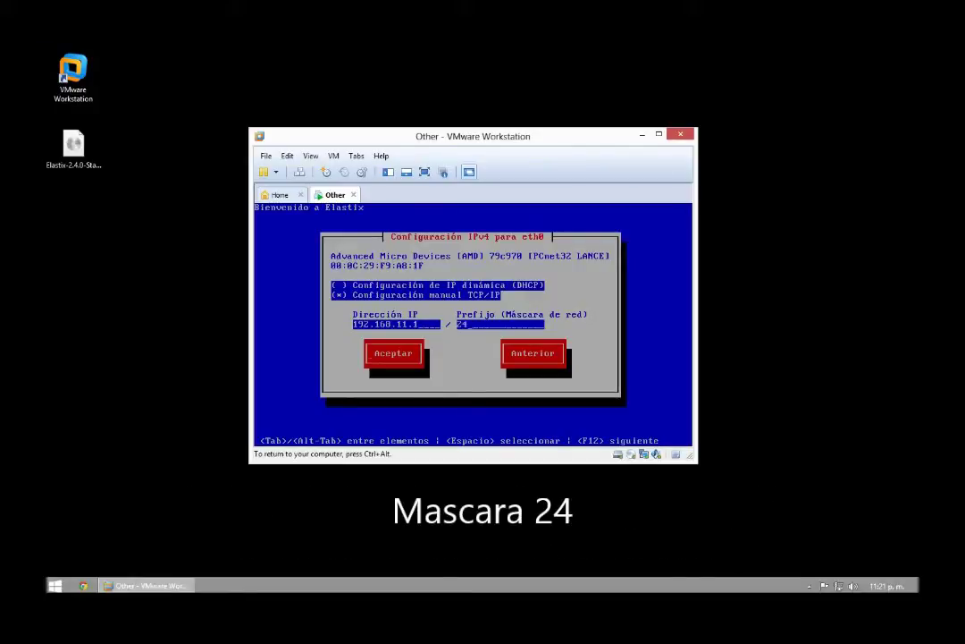
key(Tab)
key(Return)
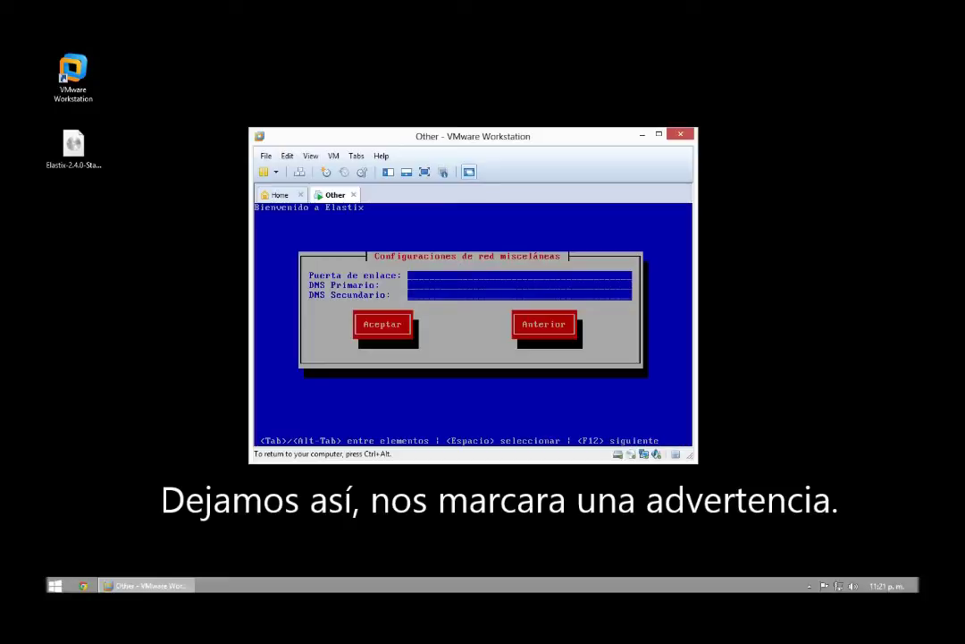
Step: Leave gateway and DNS empty and continue past both missing-value warnings
key(Return)
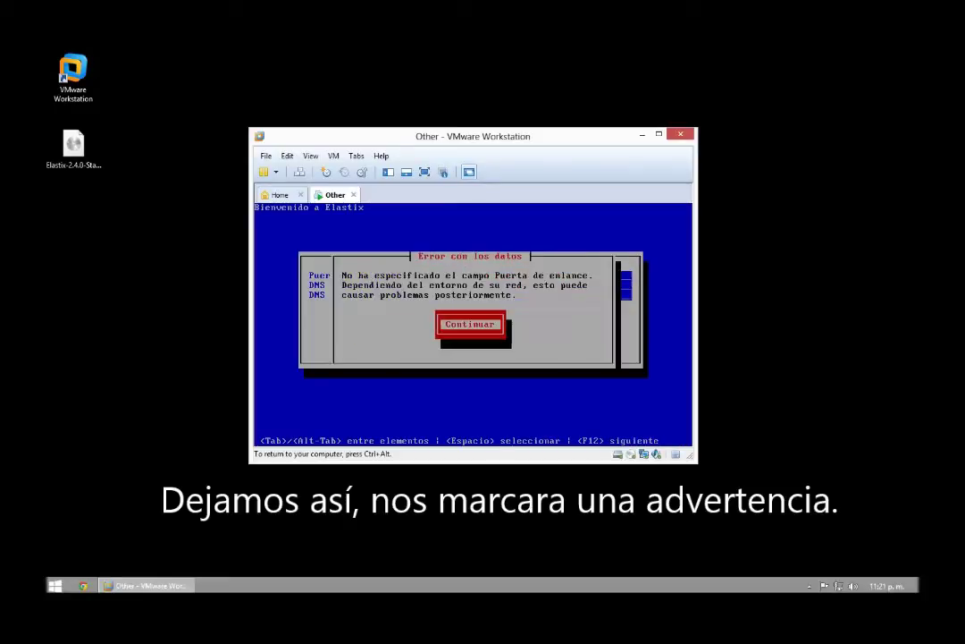
key(Return)
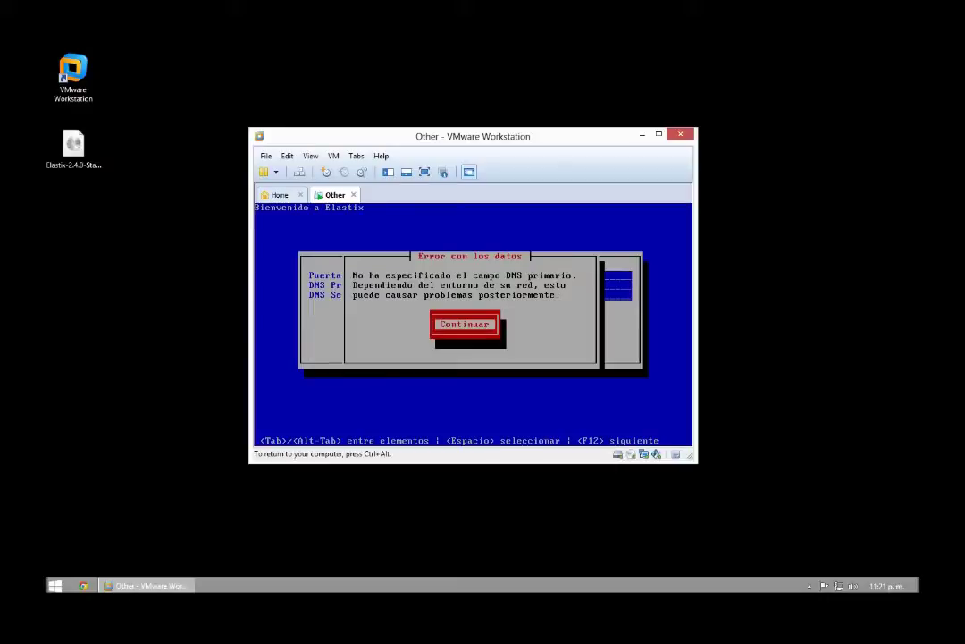
key(Return)
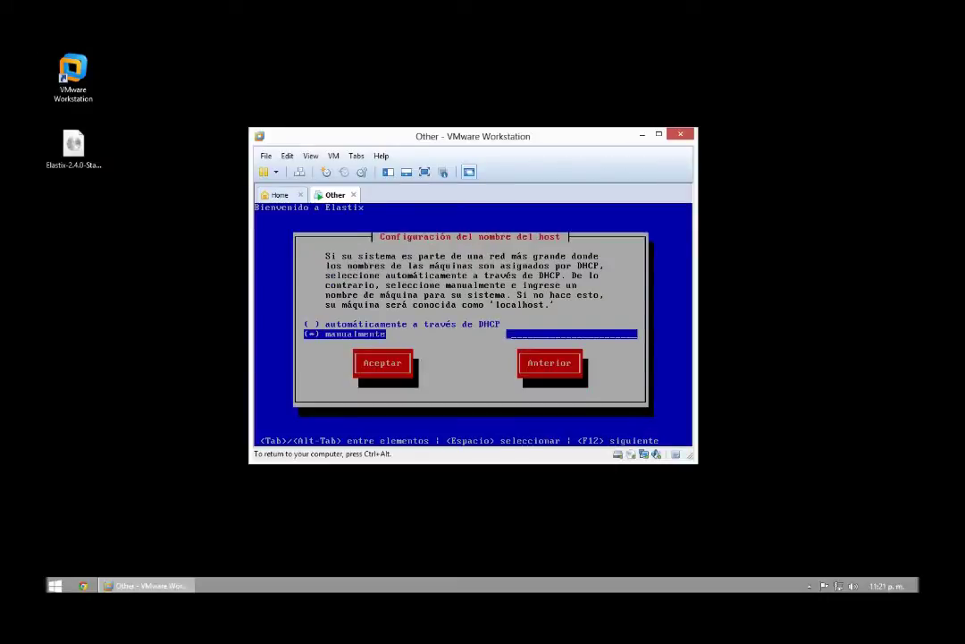
Step: Set the hostname manually to Server
key(Tab)
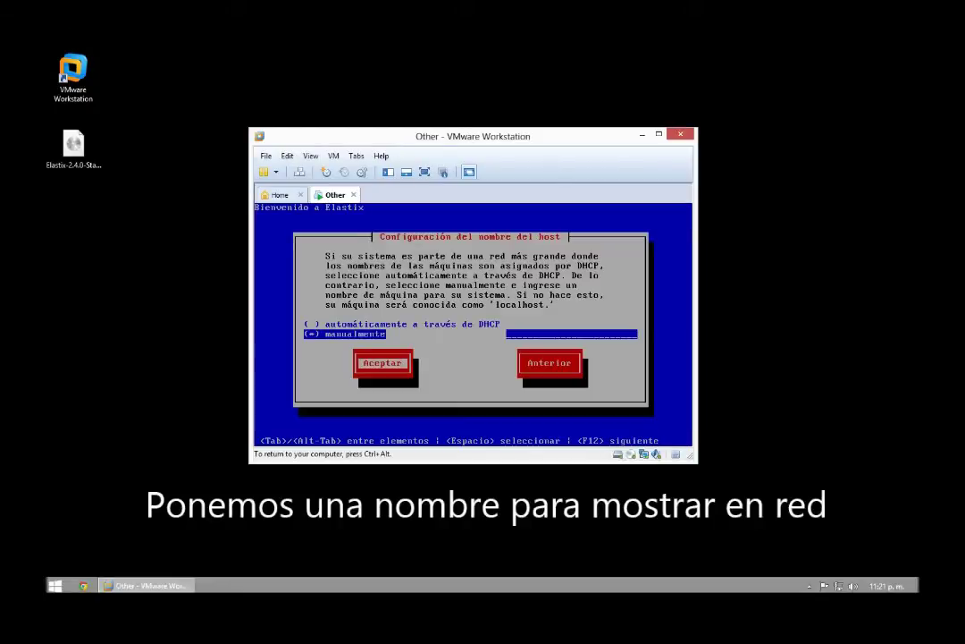
key(Tab)
key(Tab)
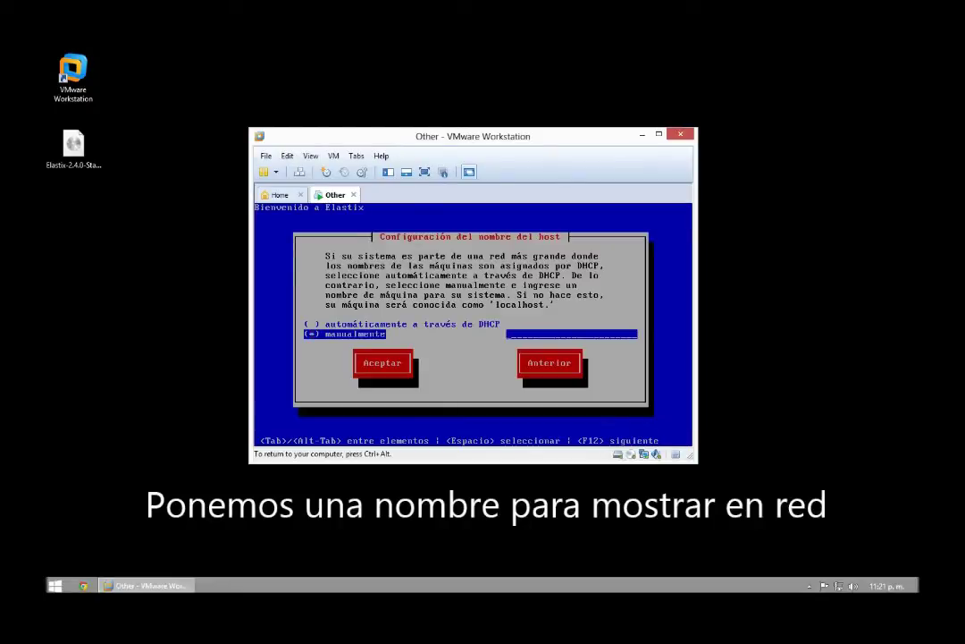
key(Tab)
text(Server)
key(Return)
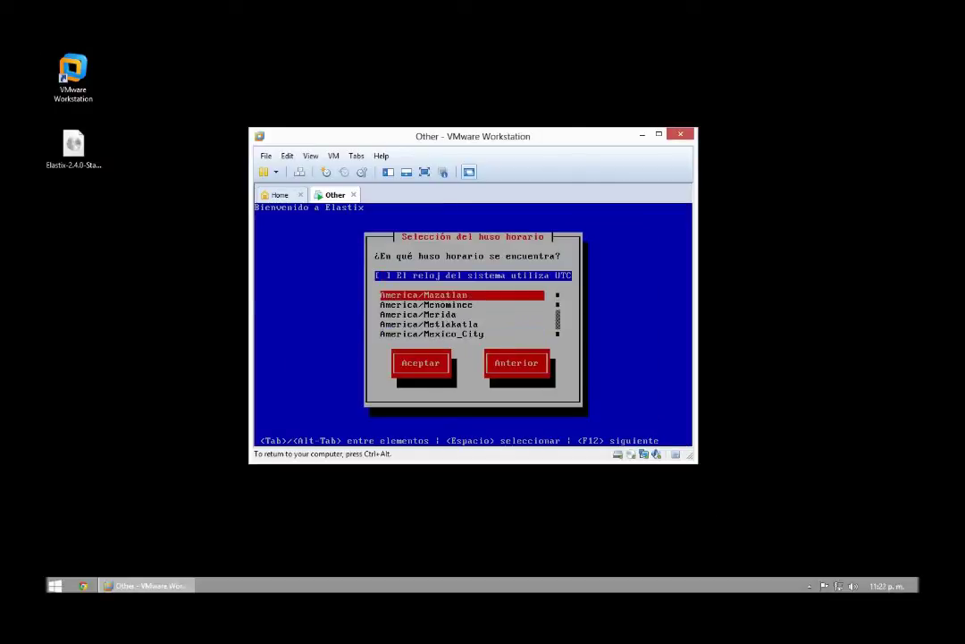
Step: Choose America/Mazatlan as the time zone
key(Up)
key(Down)
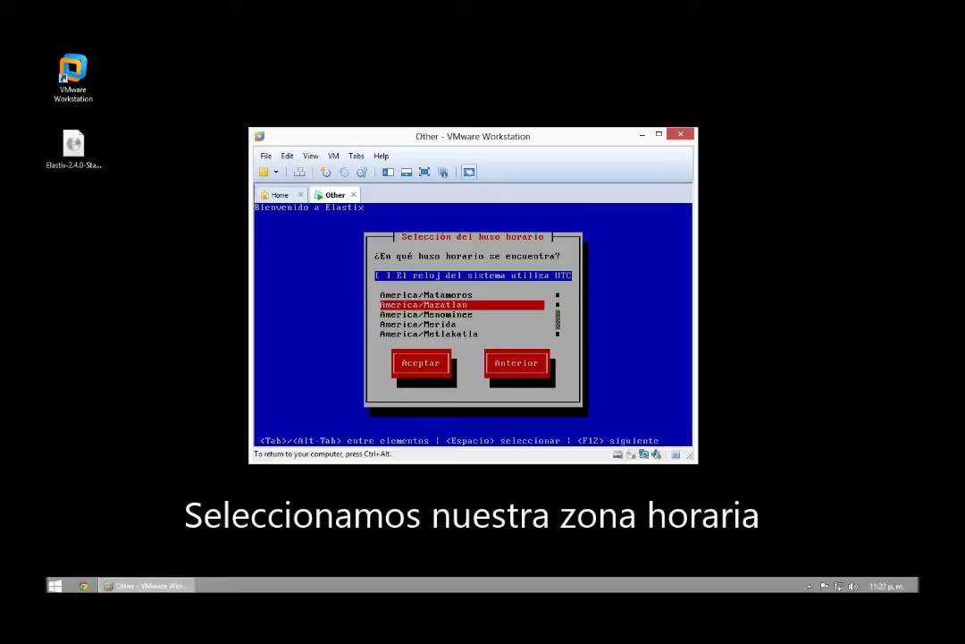
key(Tab)
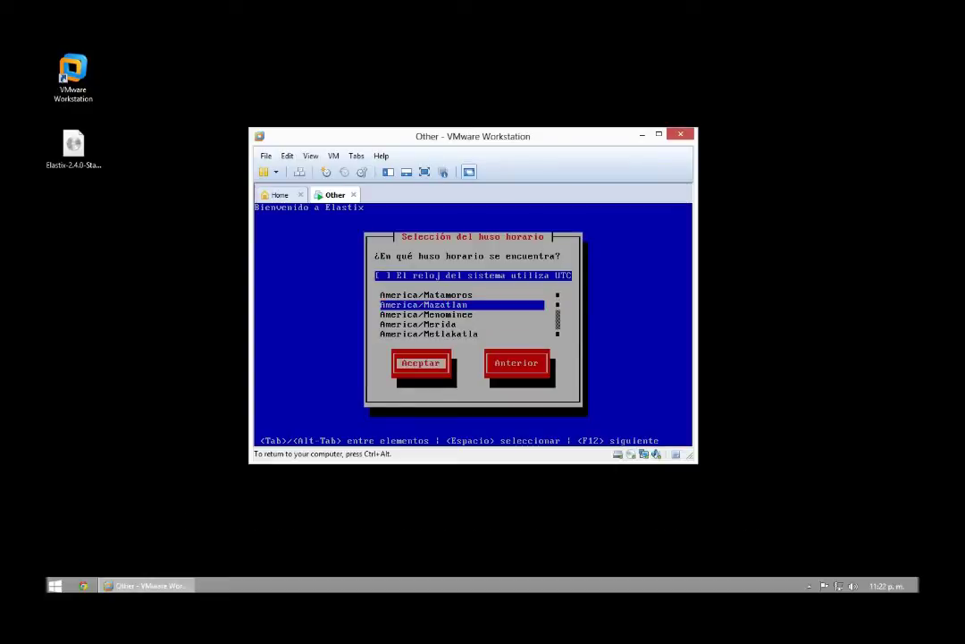
key(Return)
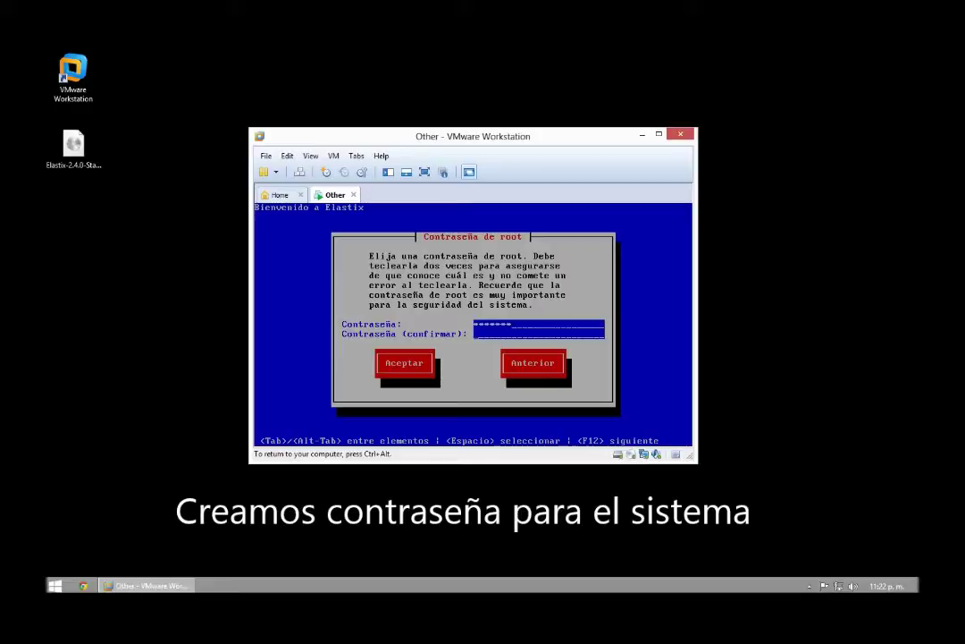
Step: Enter the root password and begin package installation
text(******)
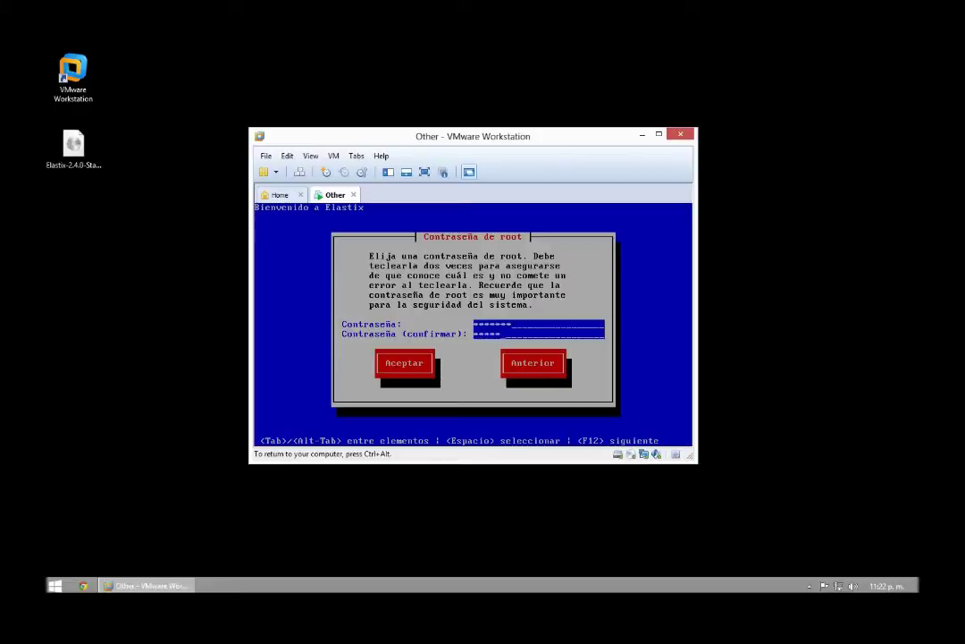
key(Tab)
key(Return)
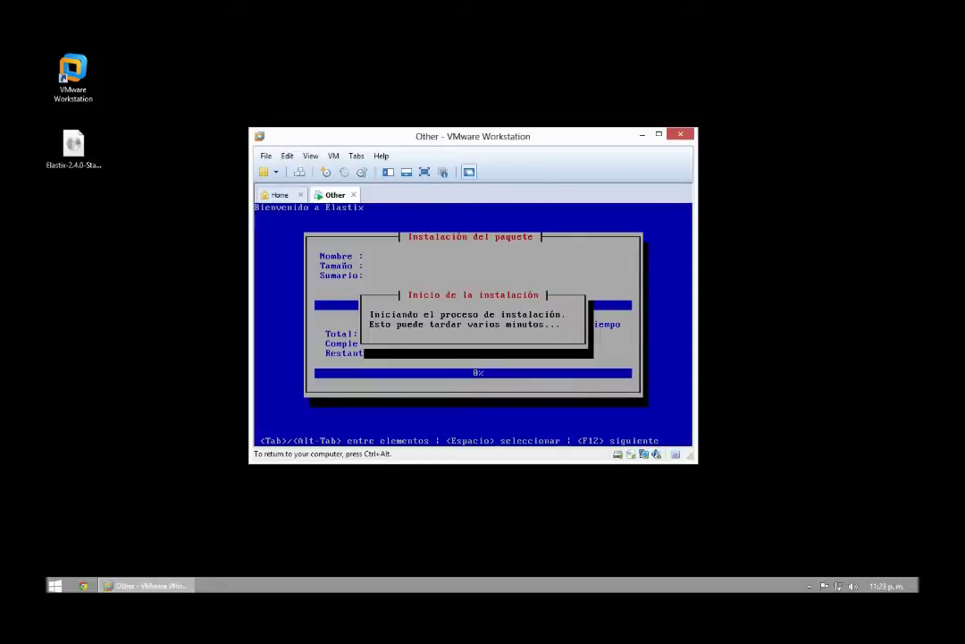
Step: Release input from the VM and open its Virtual Machine Settings on the network adapter
key(ctrl+alt)
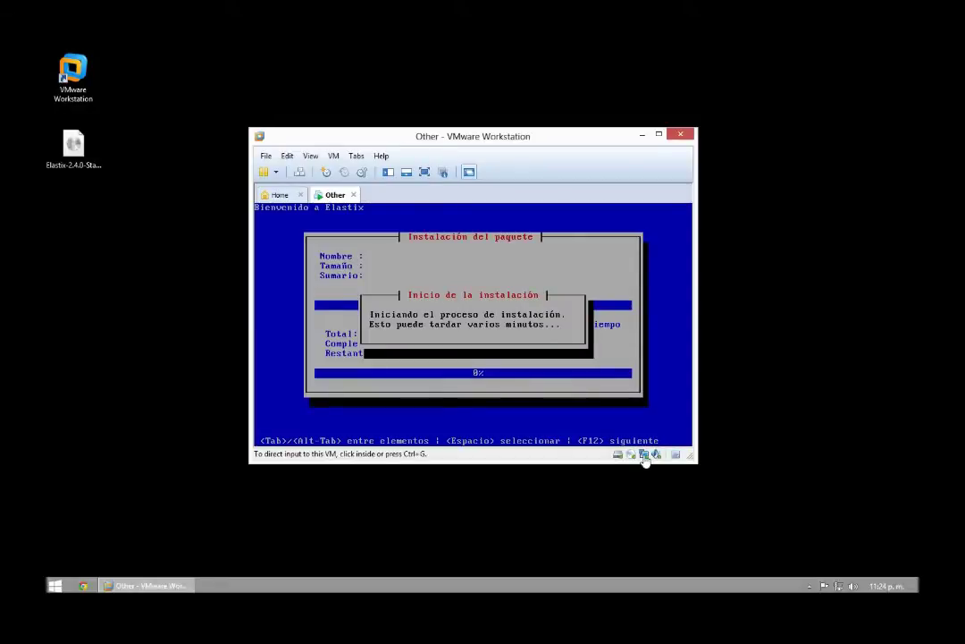
key(alt)
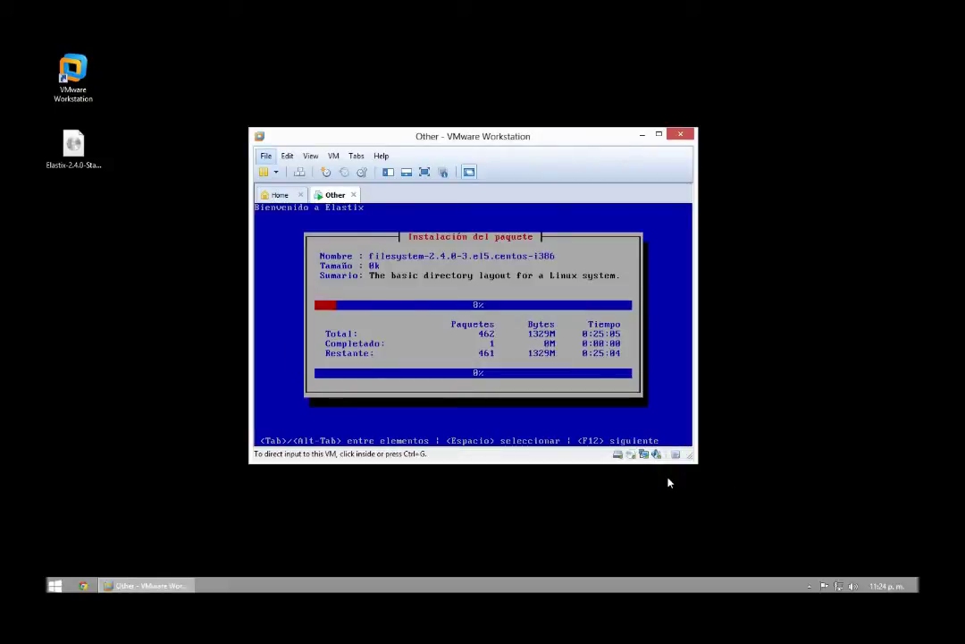
key(ctrl+d)
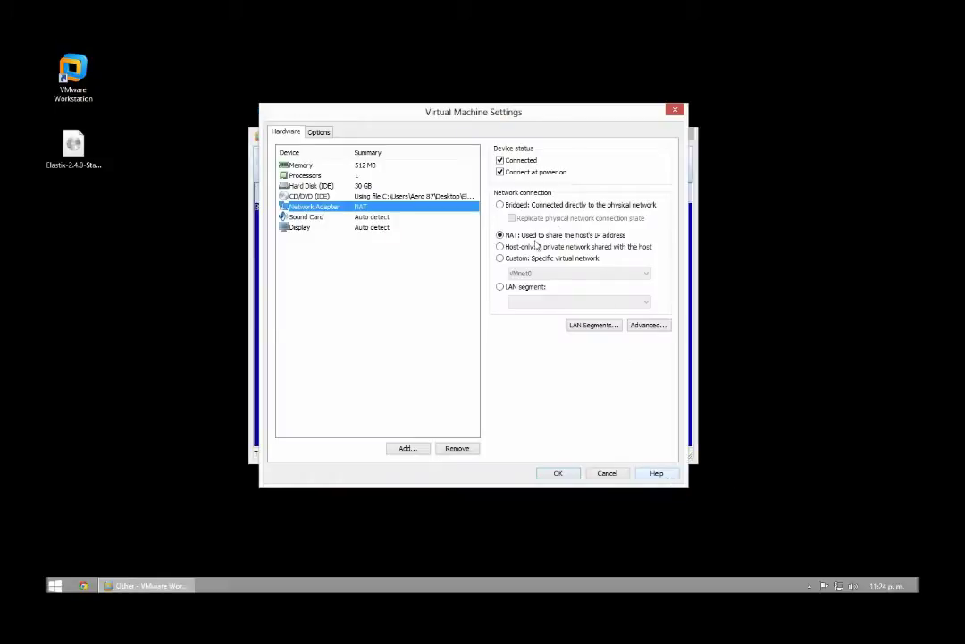
Step: Change the network adapter from NAT to Bridged, replicating physical connection state, and apply
click(501, 204)
click(512, 219)
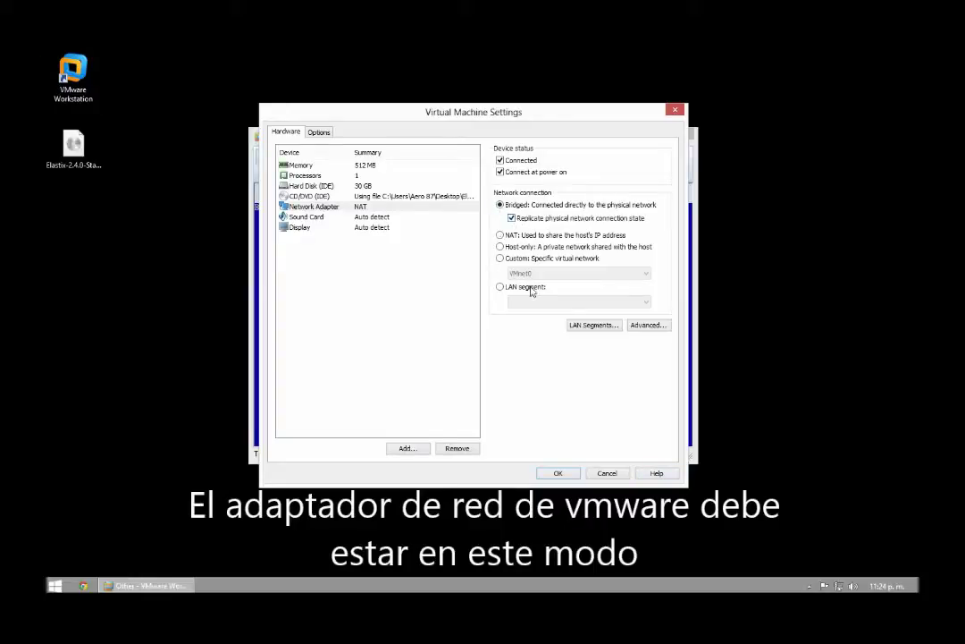
click(558, 473)
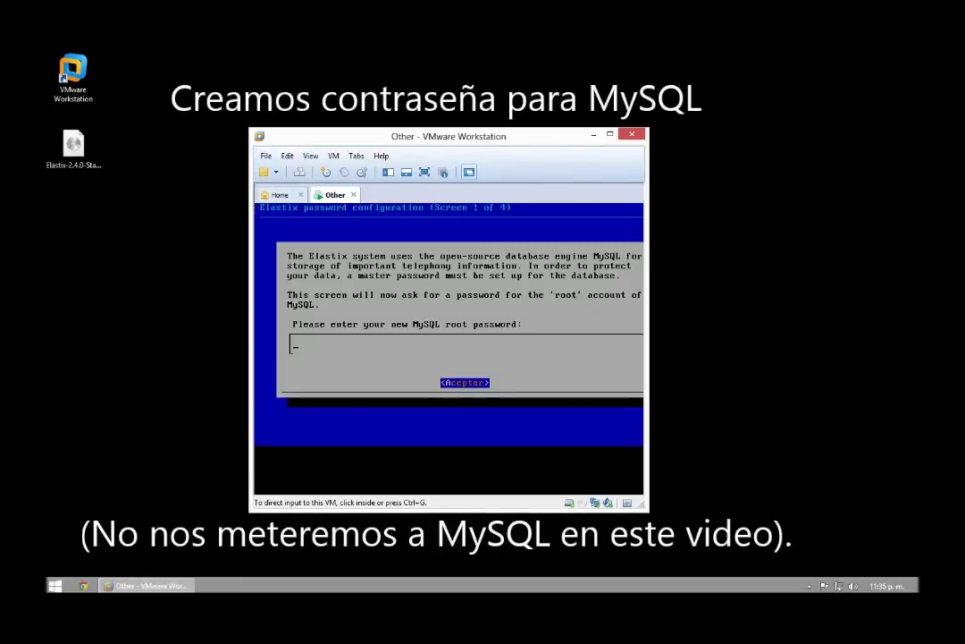
Step: Enter the new MySQL root password and retype it on the confirmation screen
text(*****)
key(Return)
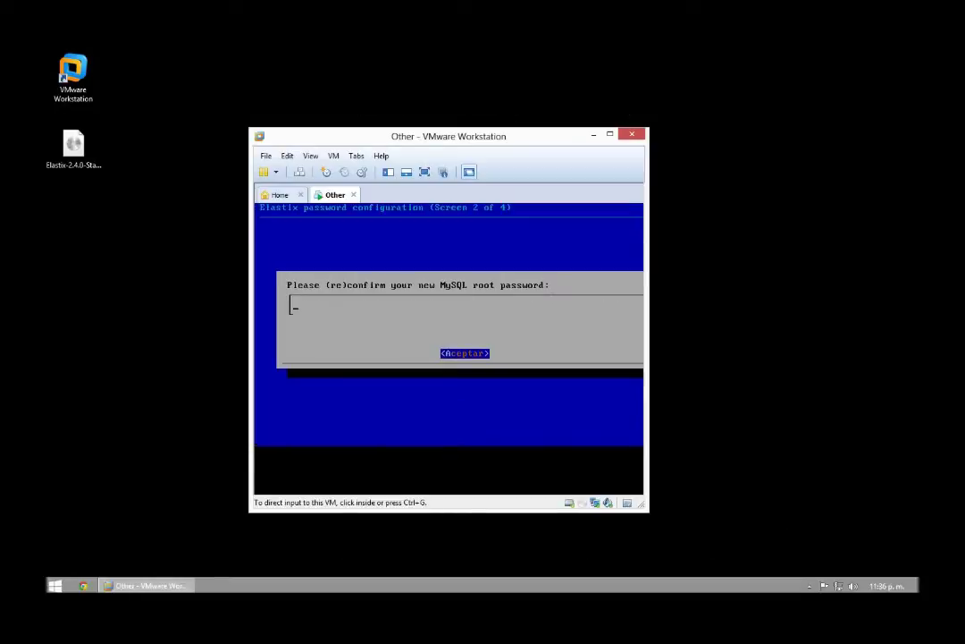
text(*******)
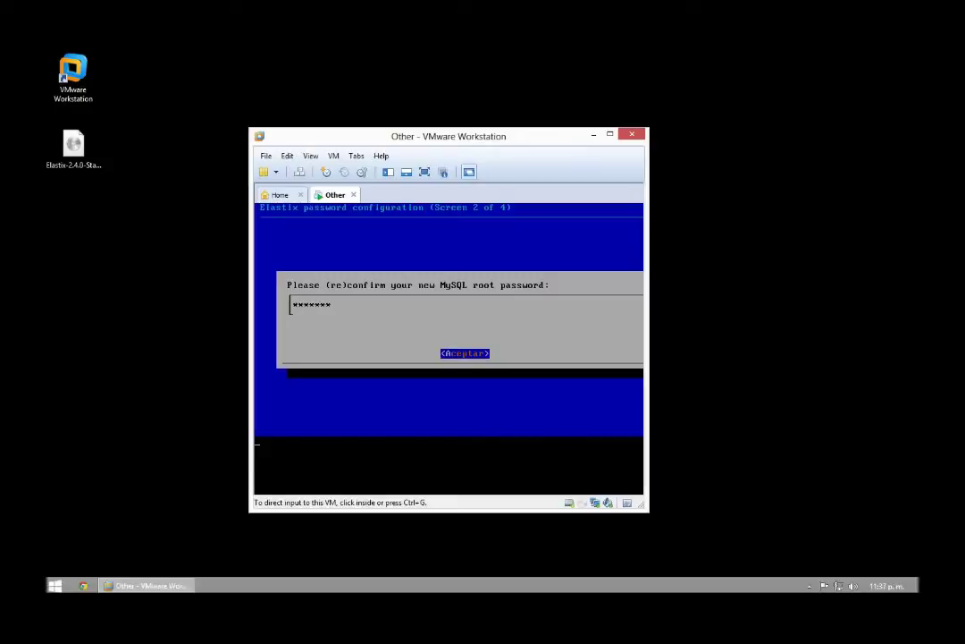
key(Return)
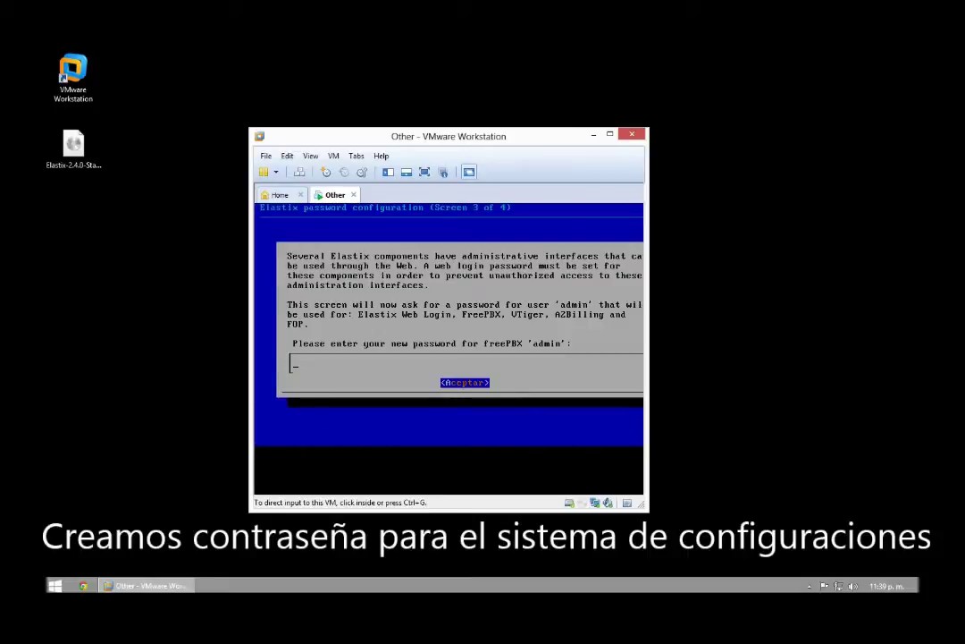
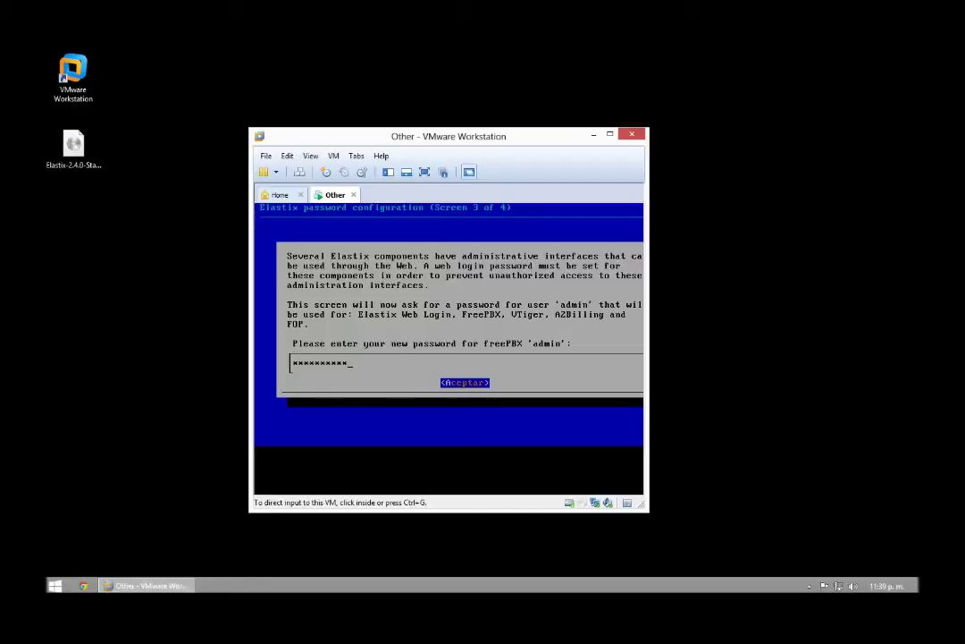
Step: Correct the mistyped freePBX admin password, then enter and confirm it on screen 4 of 4
key(Return)
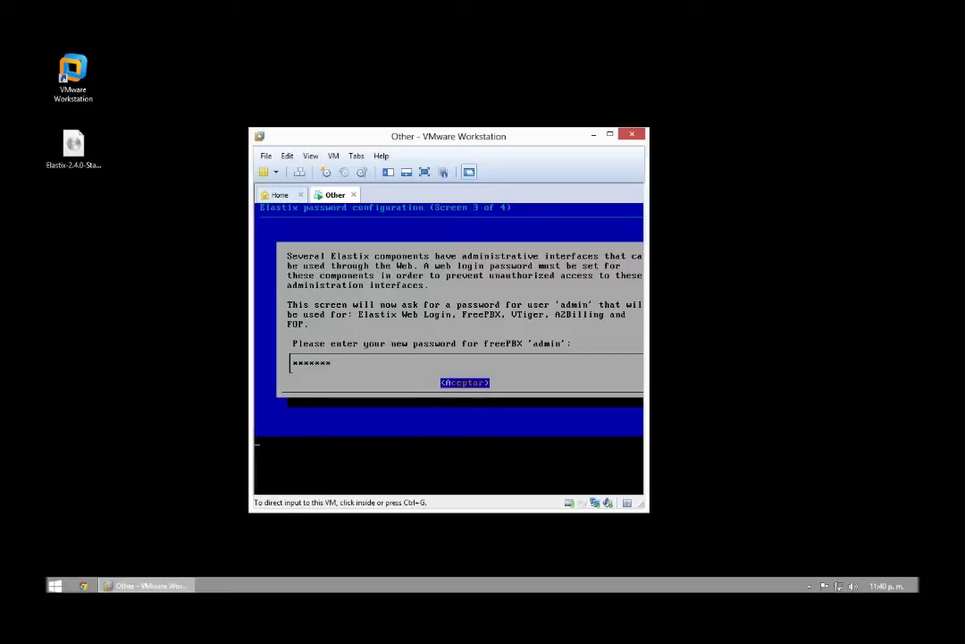
key(Return)
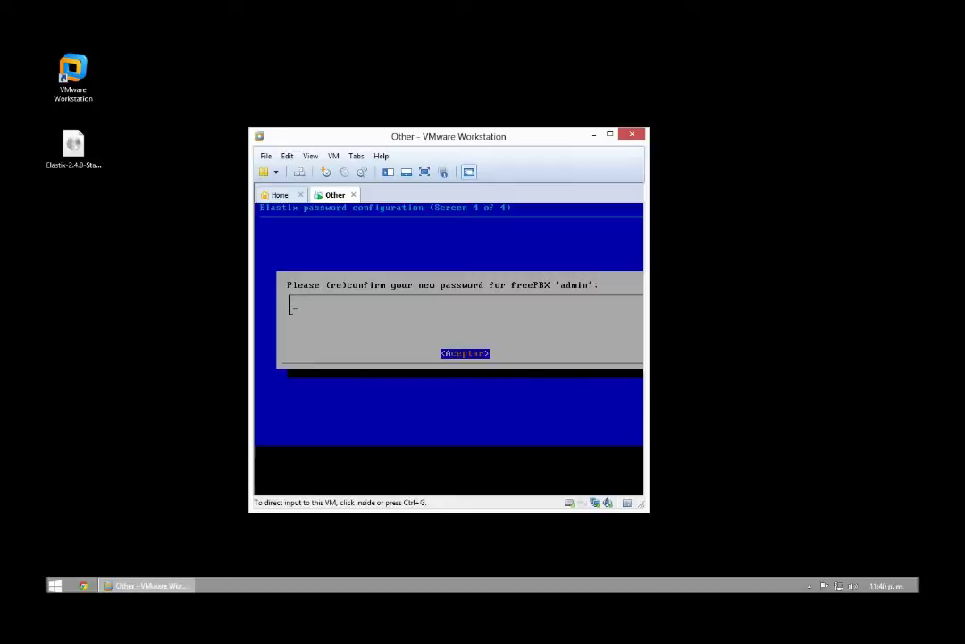
key(Return)
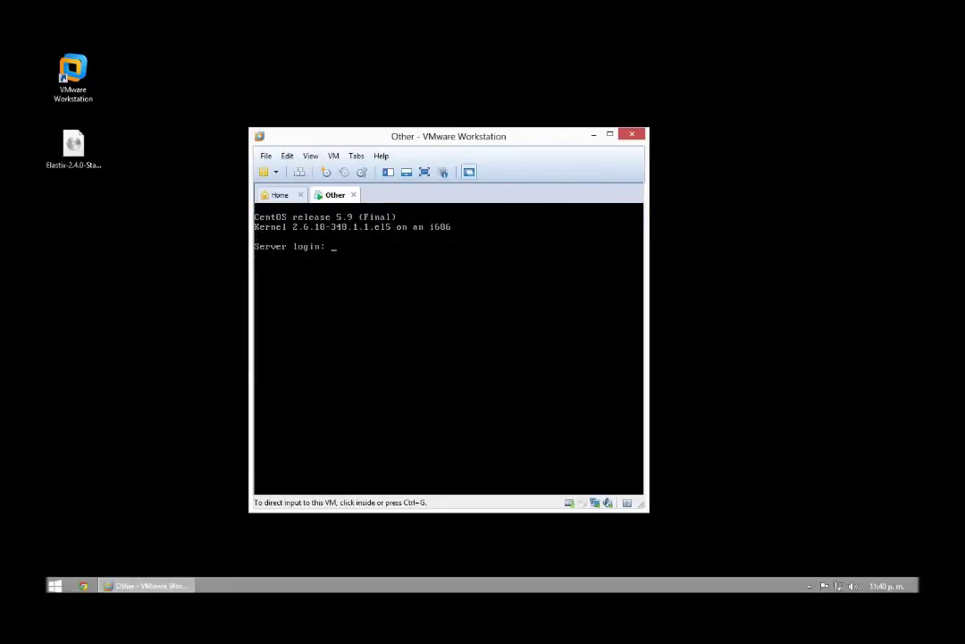
Step: Log into the server console as root and clear the screen with clear
text(root)
key(Return)
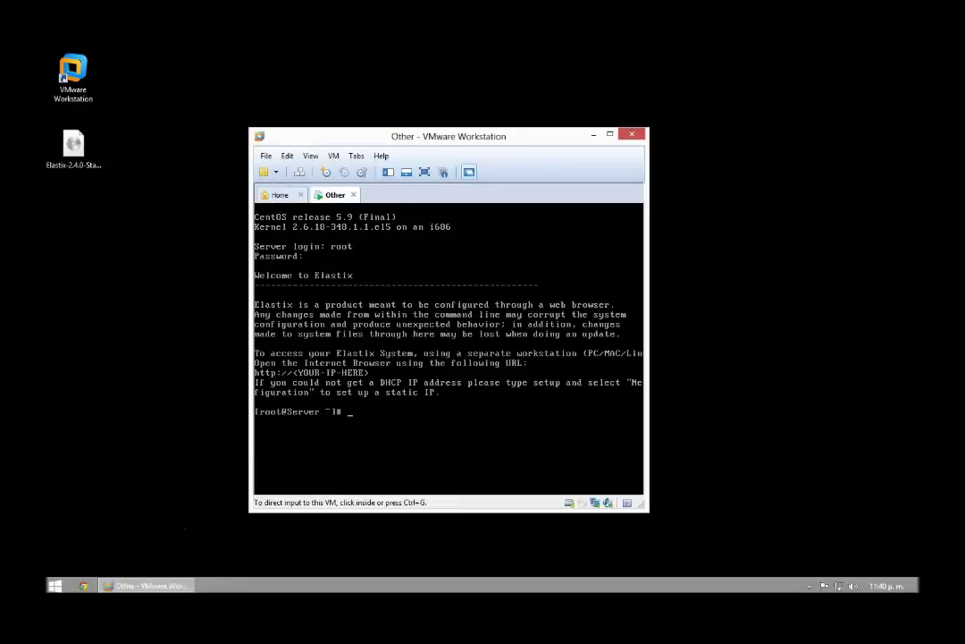
text(cls)
key(Return)
text(clear)
key(Return)
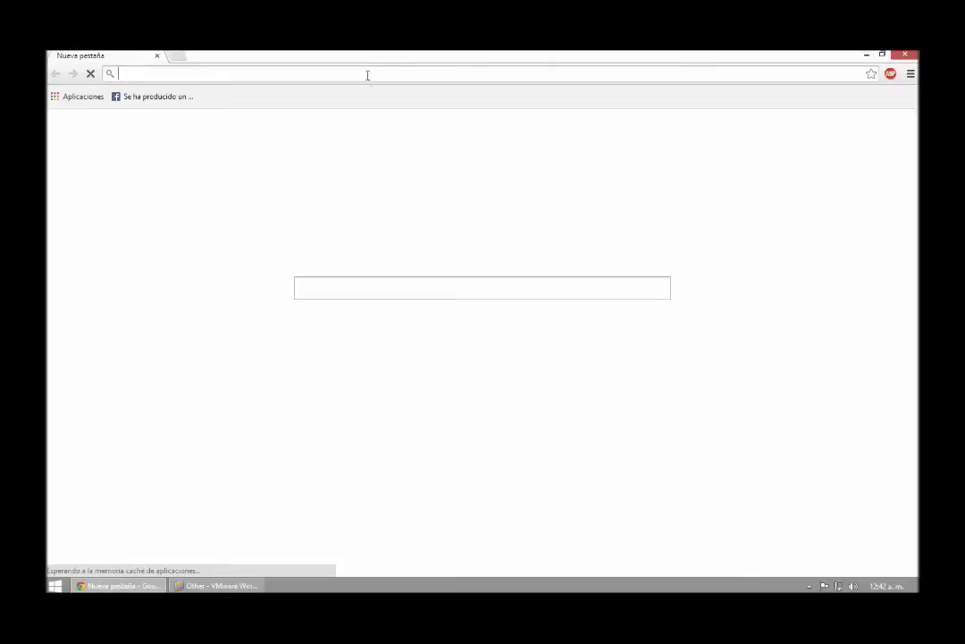
Step: Load bit.ly/EthConfig for the Server World CentOS 6 network guide and select its vi command
text(bit.ly)
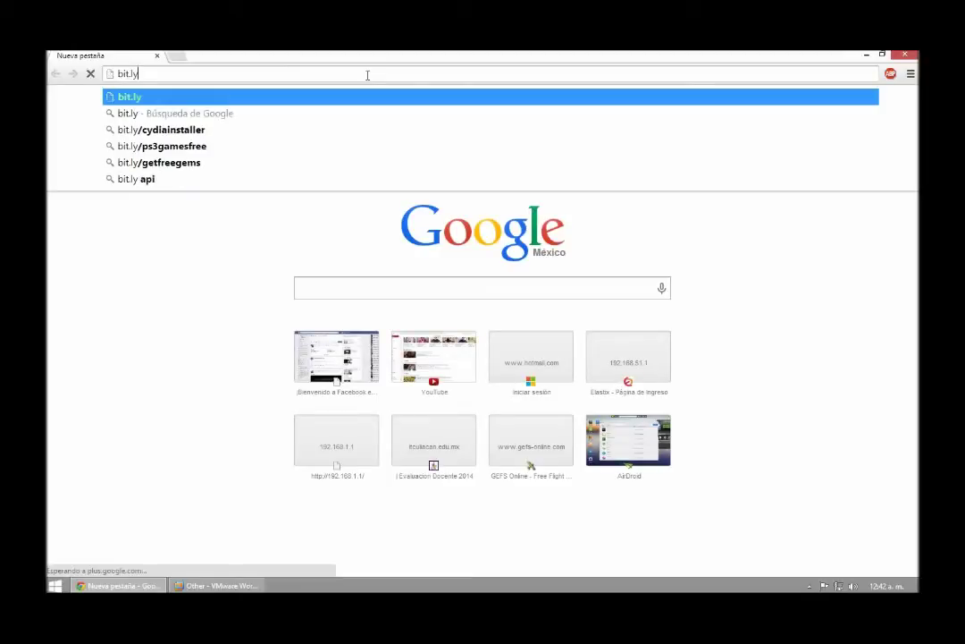
text(/)
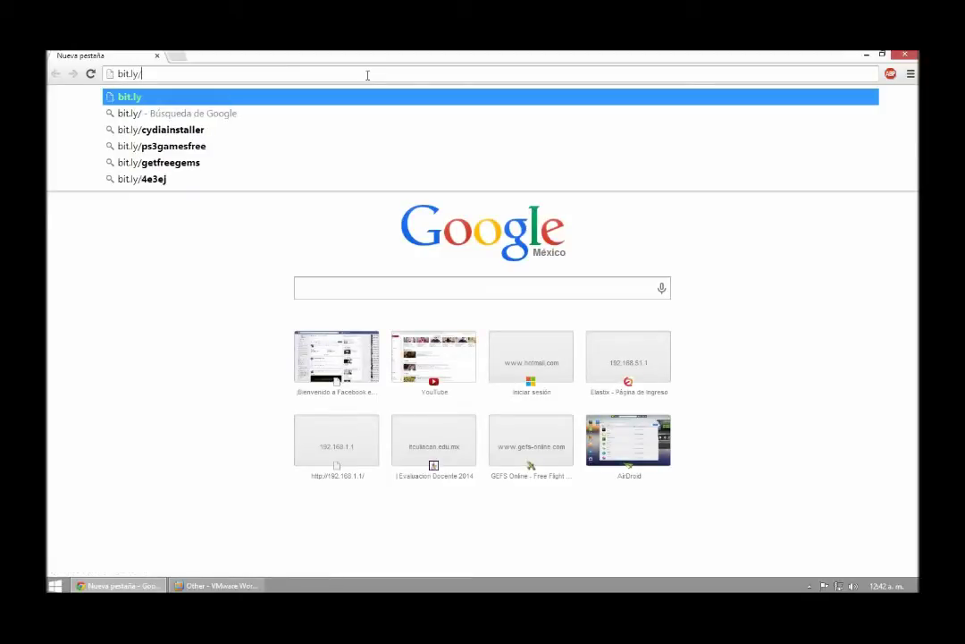
text(Eth)
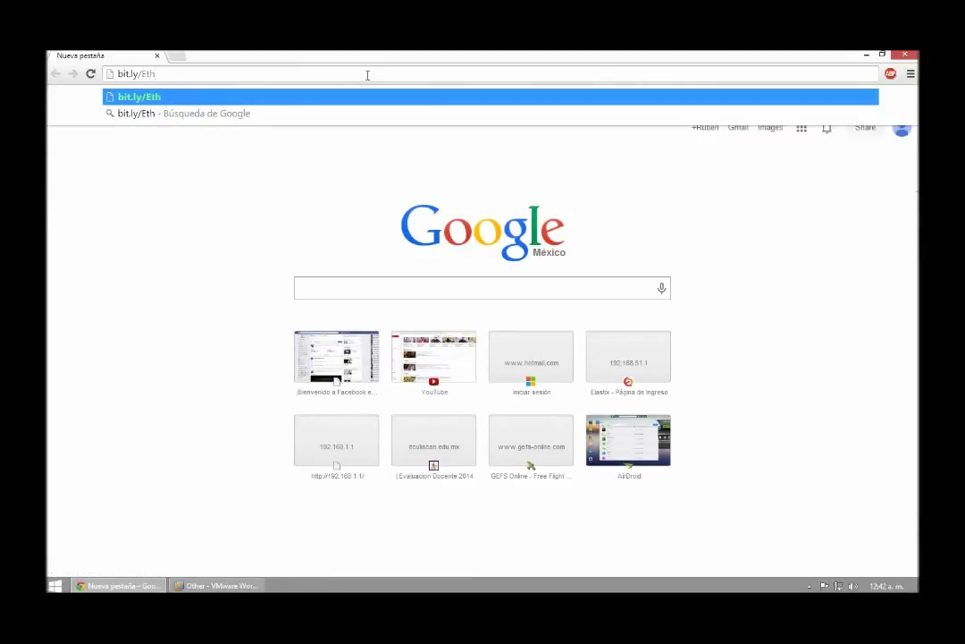
text(Config)
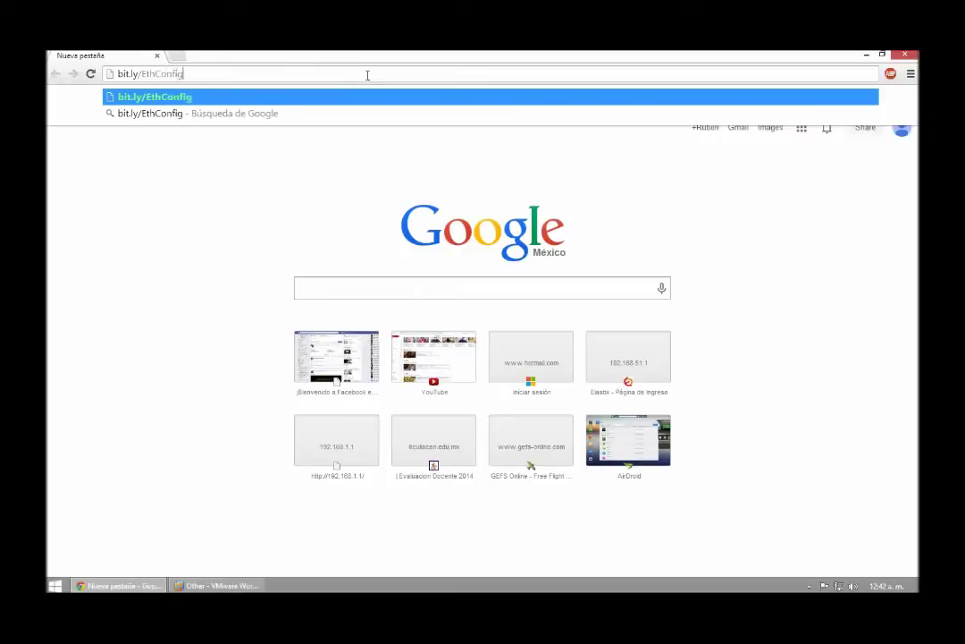
key(Return)
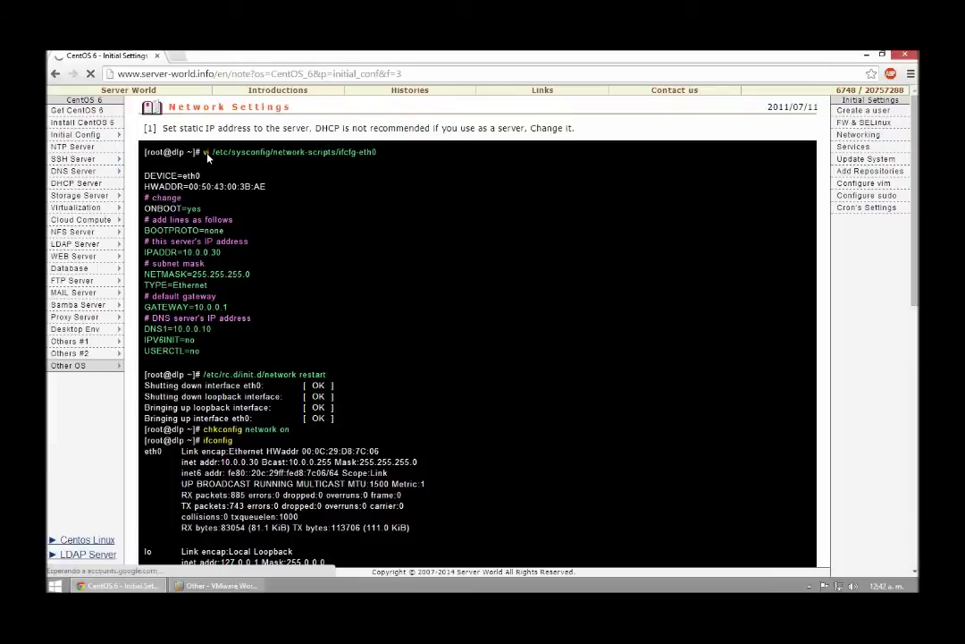
drag(377, 152, 205, 155)
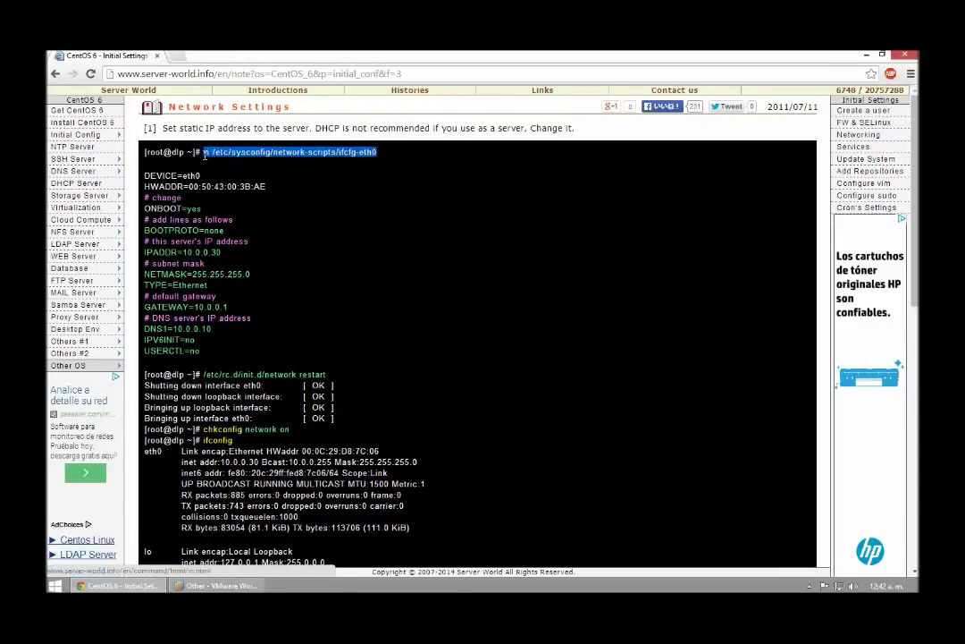
click(234, 586)
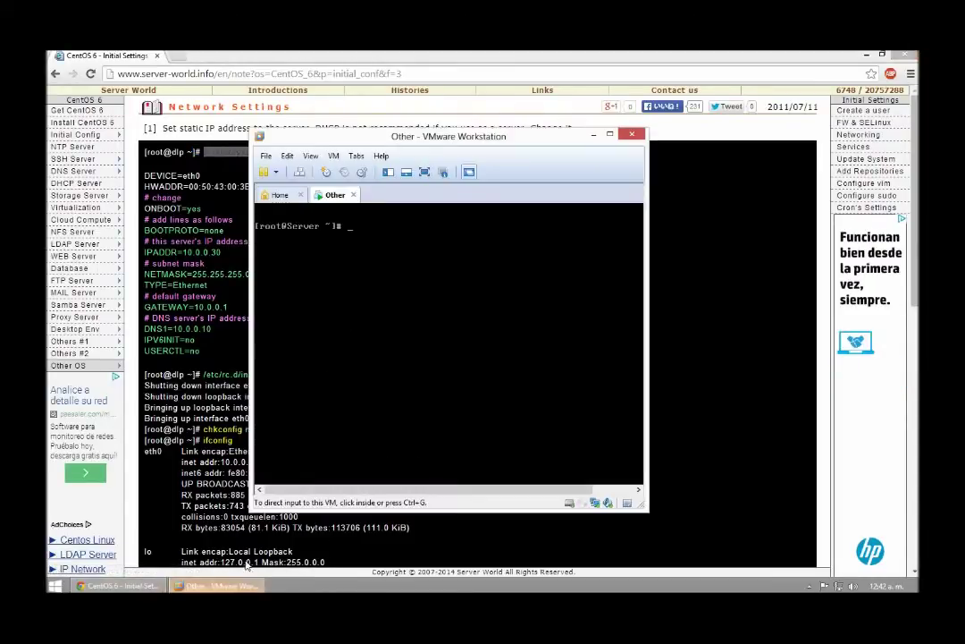
Step: Run vi /etc/sysconfig/network-scripts/ifcfg-eth0 at the VM's root prompt
drag(460, 136, 332, 186)
click(308, 324)
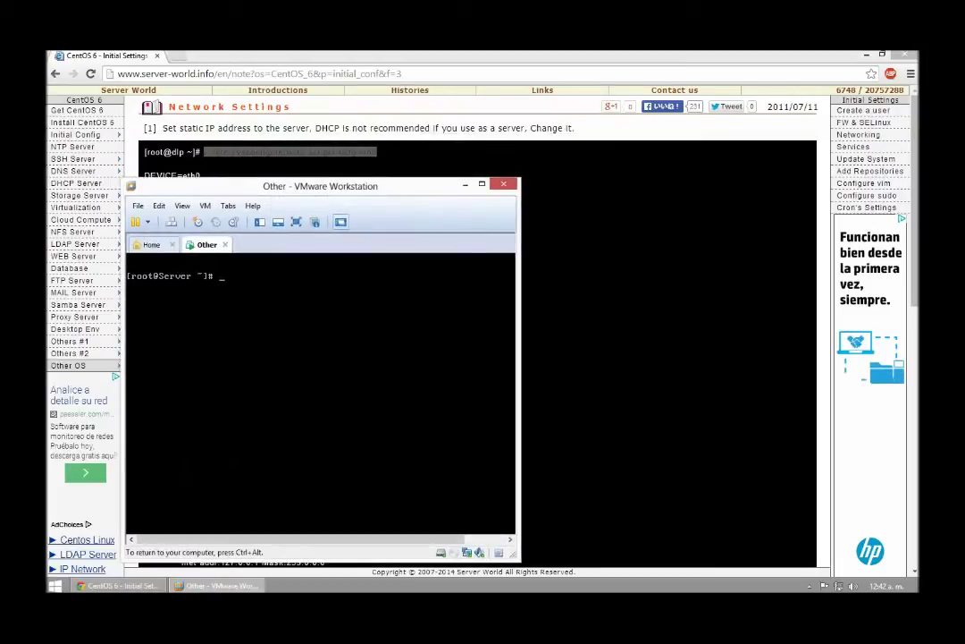
text(vi )
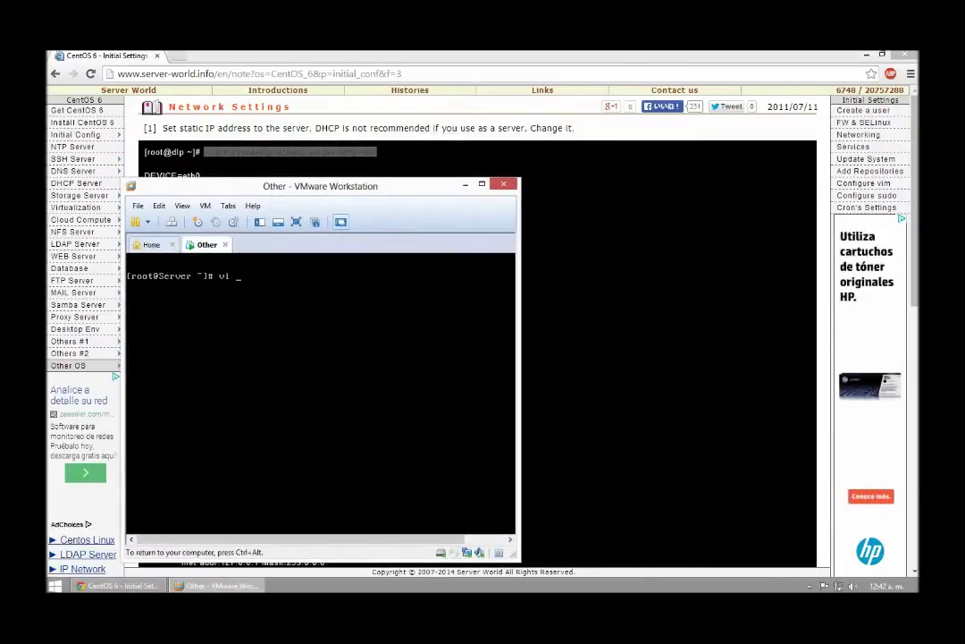
text(/etc/sysconfig/net)
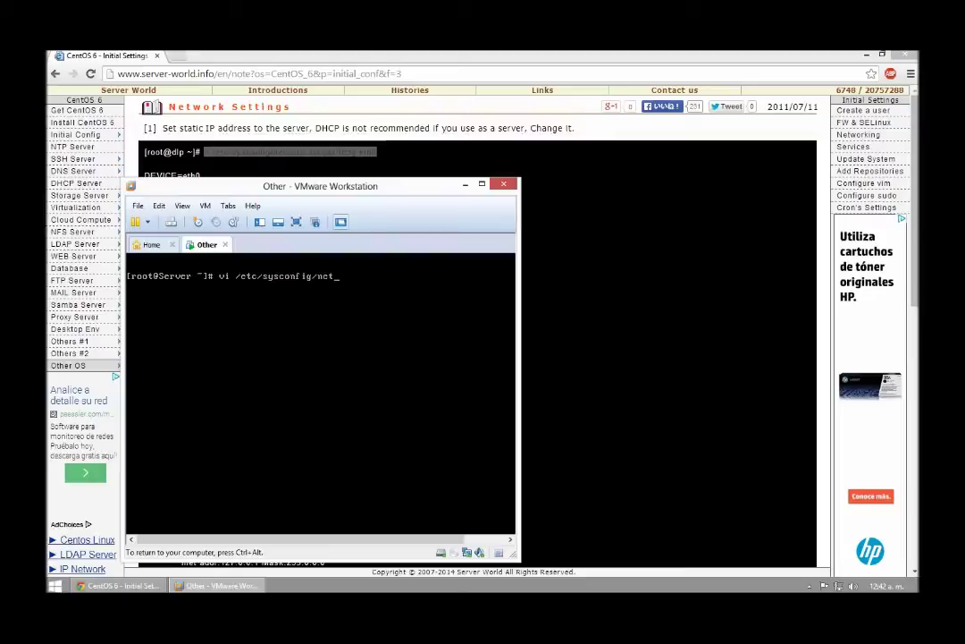
text(work-scripts)
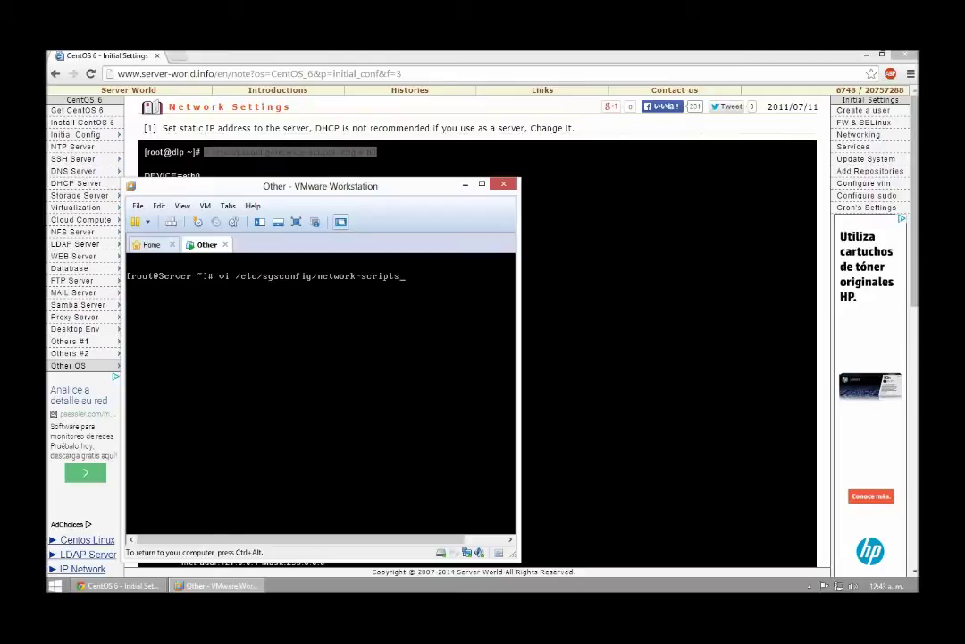
text(/ifcg)
key(BackSpace)
text(fg-eth0)
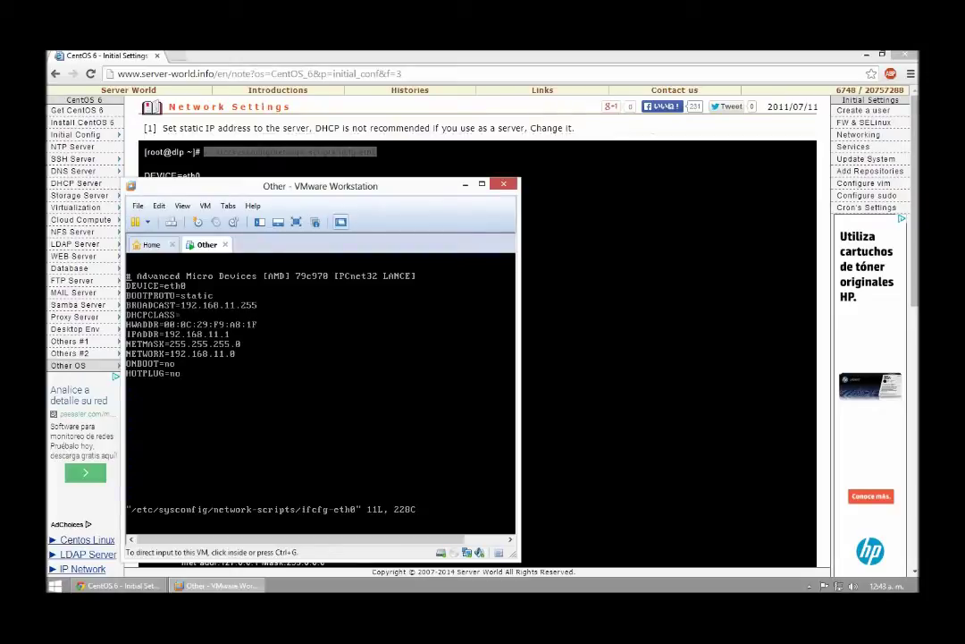
Step: Enter insert mode and change ONBOOT from no to yes
drag(258, 186, 512, 154)
click(517, 286)
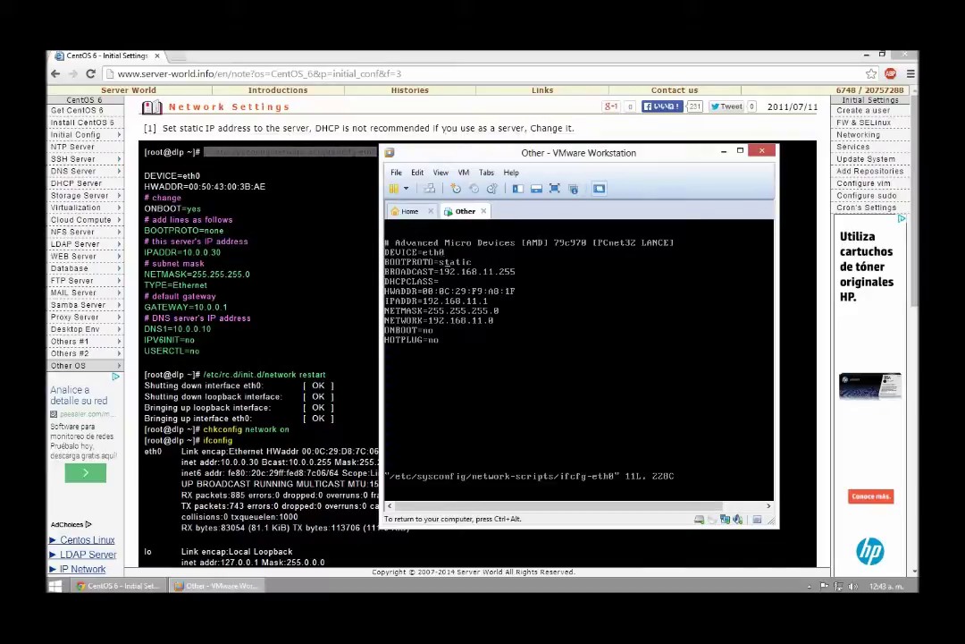
key(s)
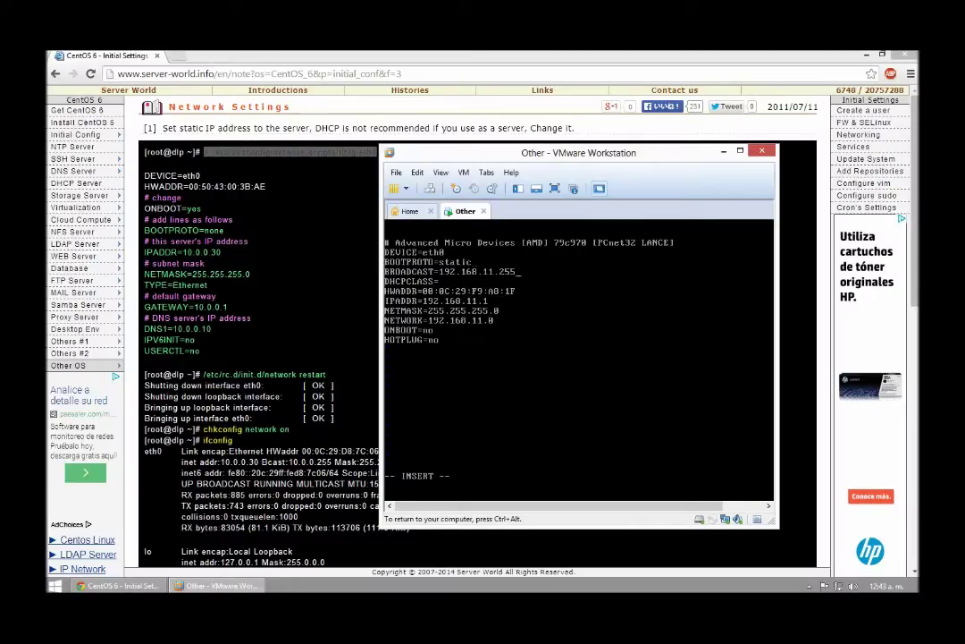
click(440, 330)
key(BackSpace)
key(BackSpace)
text(yes)
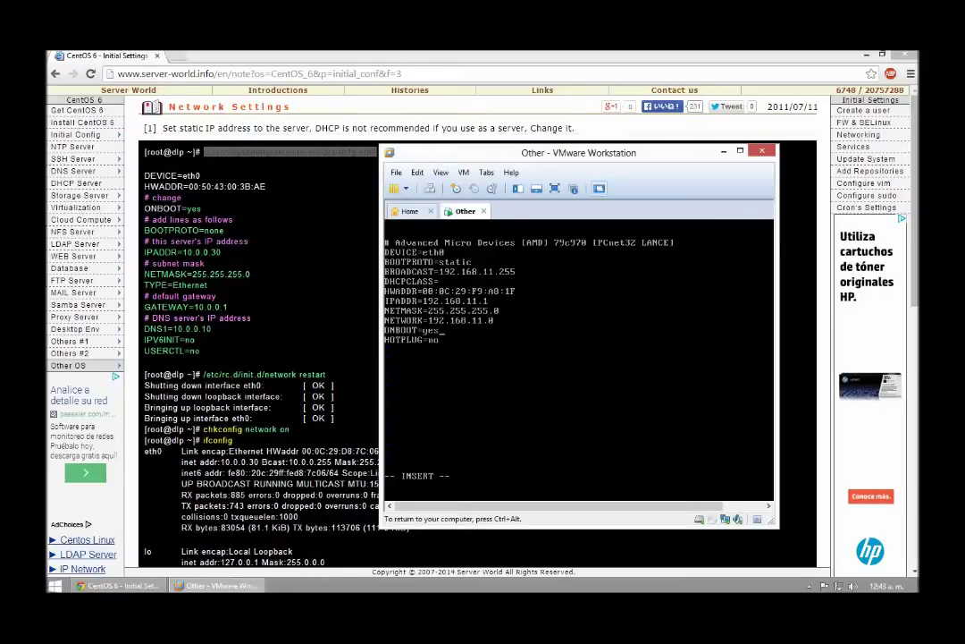
Step: Change BOOTPROTO from static to none and open a new line after NETWORK
click(441, 311)
key(BackSpace)
key(BackSpace)
key(BackSpace)
key(BackSpace)
key(BackSpace)
key(BackSpace)
text(none)
key(Right)
key(Right)
key(Right)
key(Down)
key(Return)
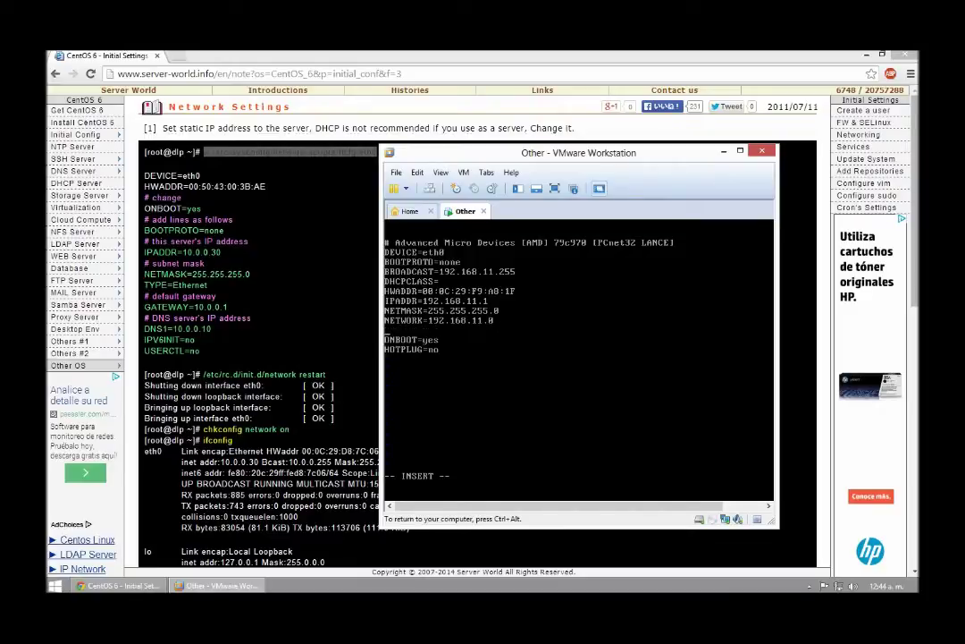
Step: Add IPV6INIT=no and USERCTL=no on new lines in ifcfg-eth0
text(ipv6init=NO)
key(BackSpace)
key(BackSpace)
key(BackSpace)
key(BackSpace)
key(BackSpace)
key(BackSpace)
key(BackSpace)
key(BackSpace)
key(BackSpace)
key(BackSpace)
text(pv6)
key(BackSpace)
key(BackSpace)
key(BackSpace)
text(PV6INIT=no)
key(Return)
text(USERC)
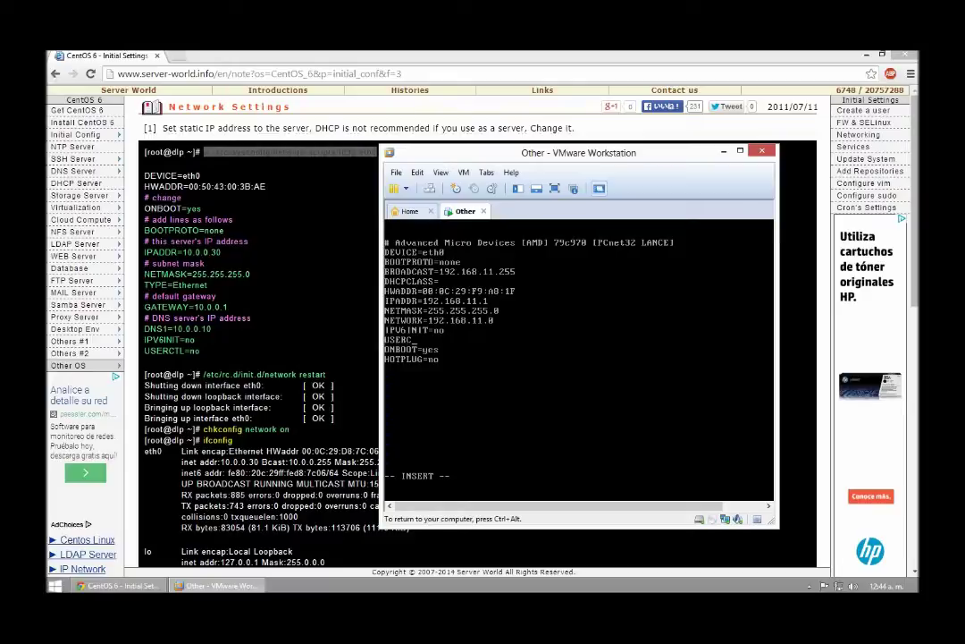
text(TL=no)
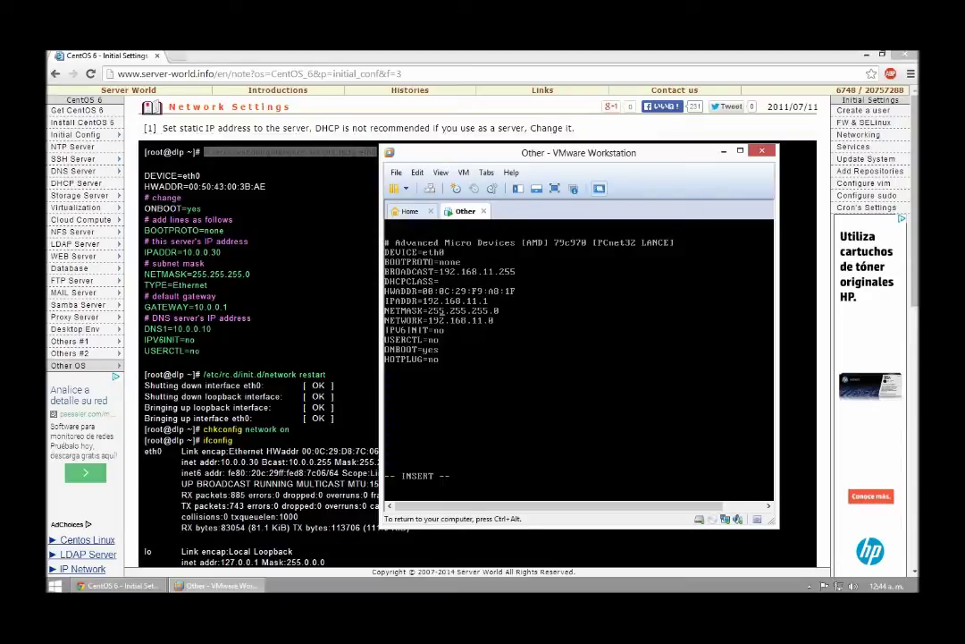
Step: Leave insert mode and write ifcfg-eth0 with :w
key(Up)
key(Escape)
text(:w)
key(Return)
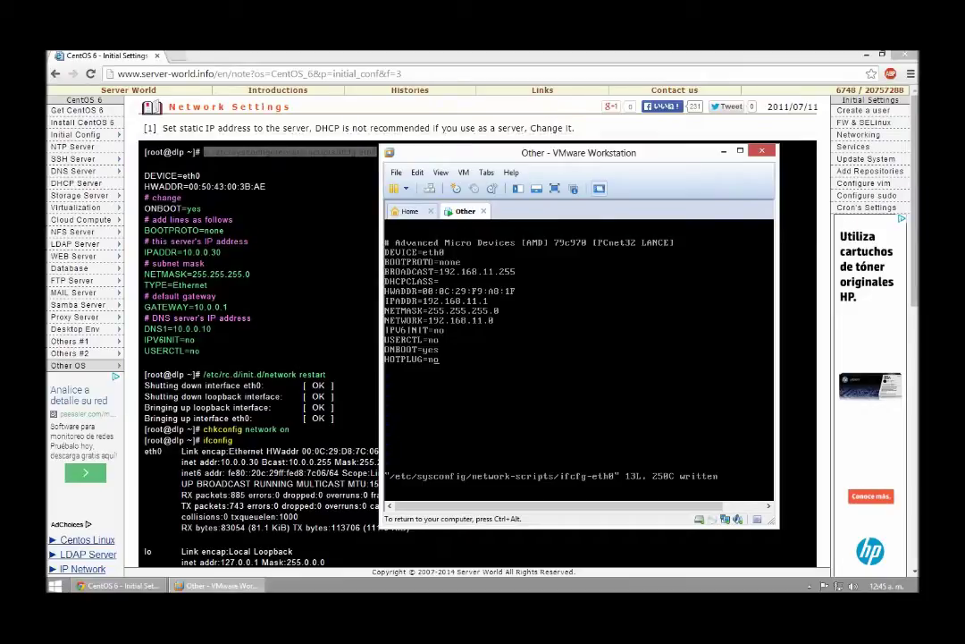
text(:)
text(q)
text(!)
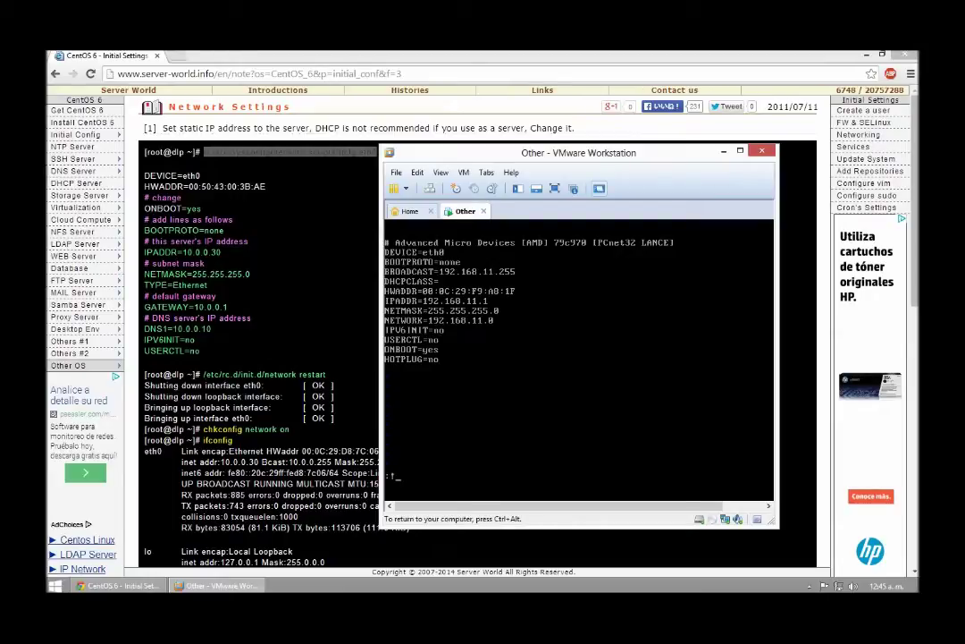
Step: Save and quit vi with :wq, returning to the root shell
key(Return)
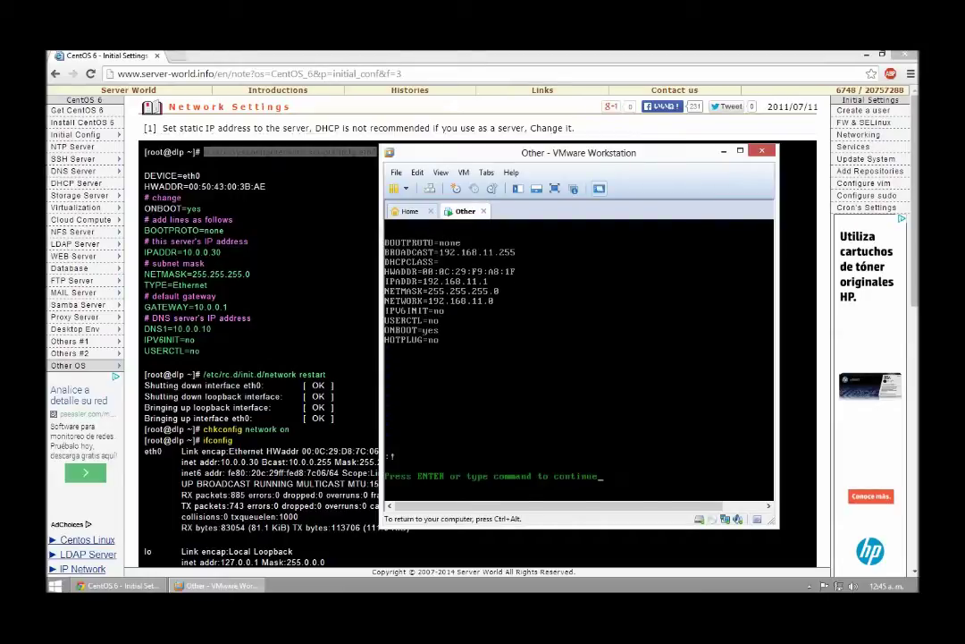
key(Return)
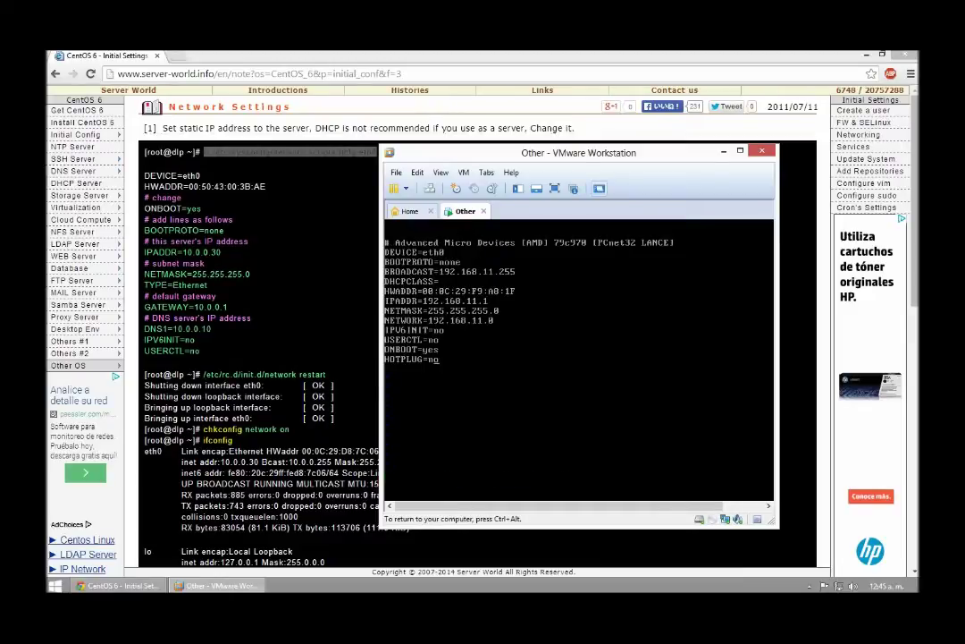
text(:)
text(w)
text(q)
key(Return)
Step: Clear the screen, reopen ifcfg-eth0 in vi to verify the edits, then exit
text(clear)
key(Return)
text(vi /etc/sysconfig/network-scripts/ifcfg-eth0)
key(Return)
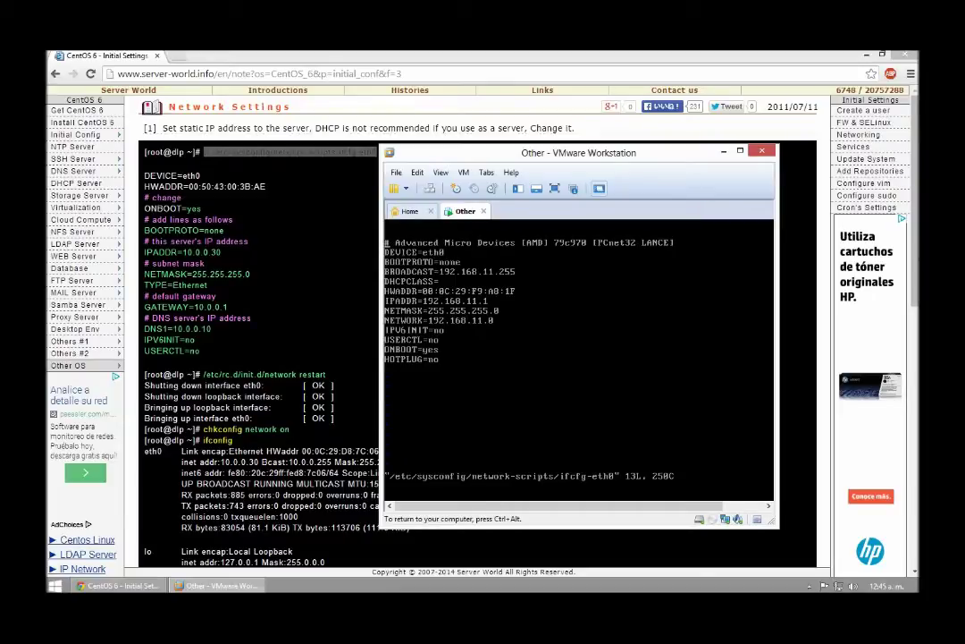
text(:)
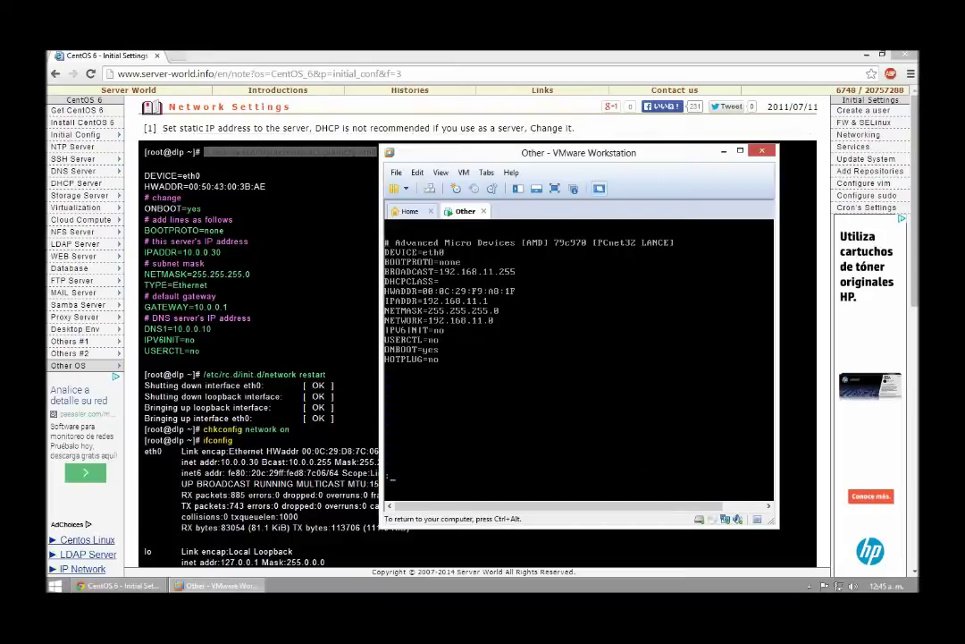
text(exit)
key(Return)
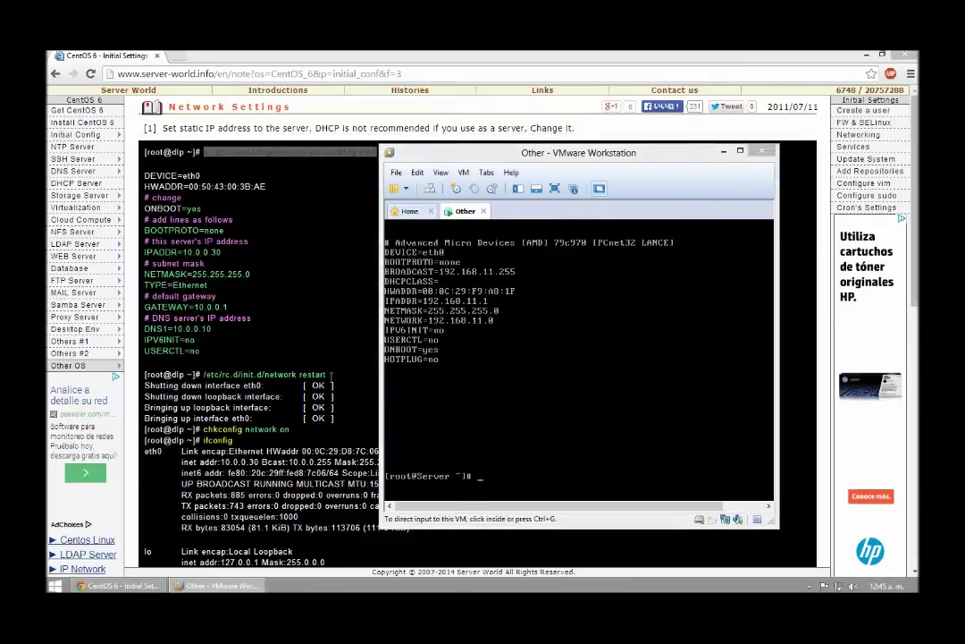
click(253, 373)
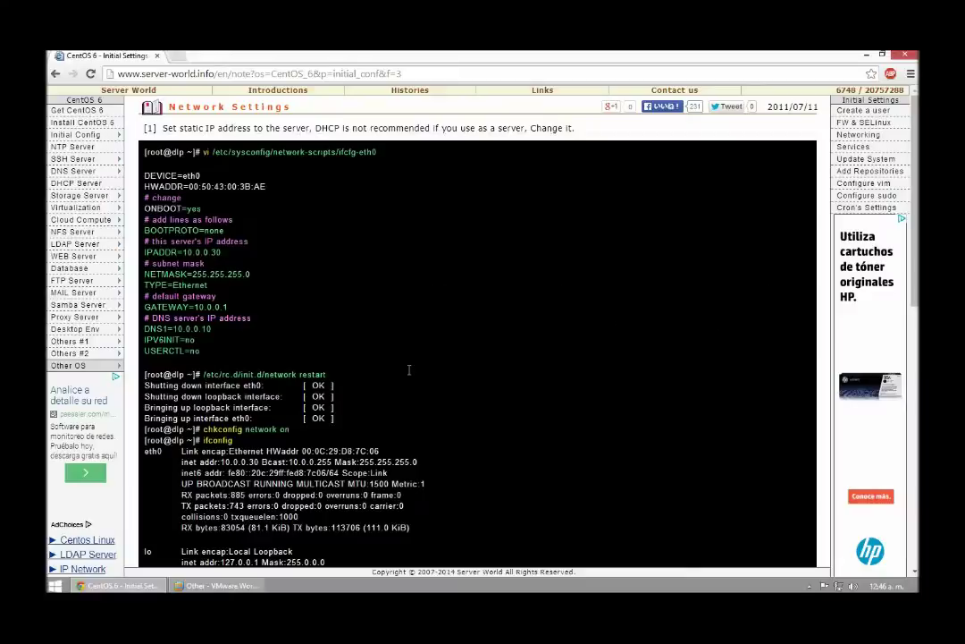
Step: Copy the network restart command from the guide and run /etc/rc.d/init.d/network restart in the VM console
drag(204, 374, 413, 373)
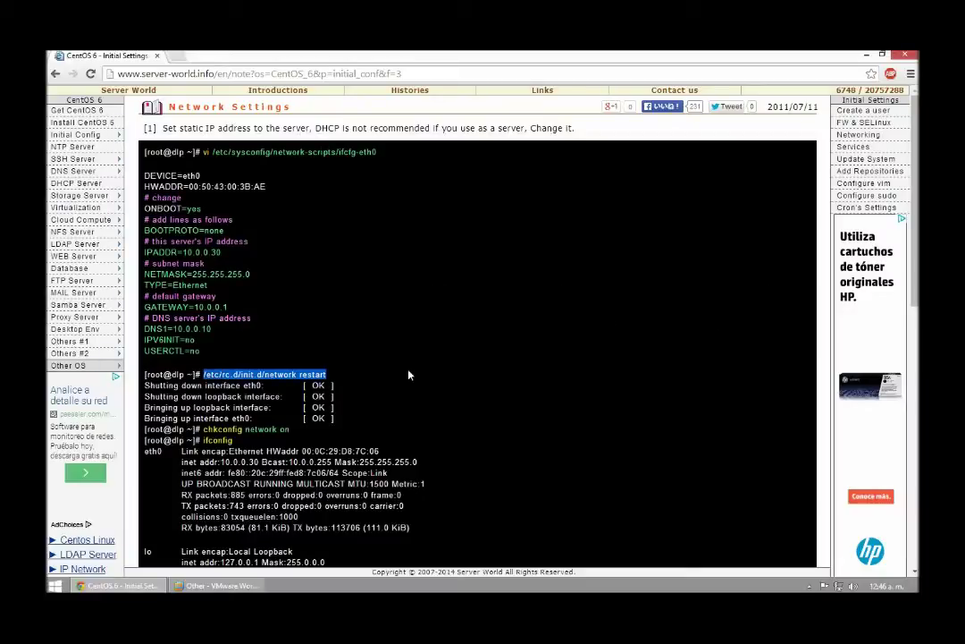
click(246, 587)
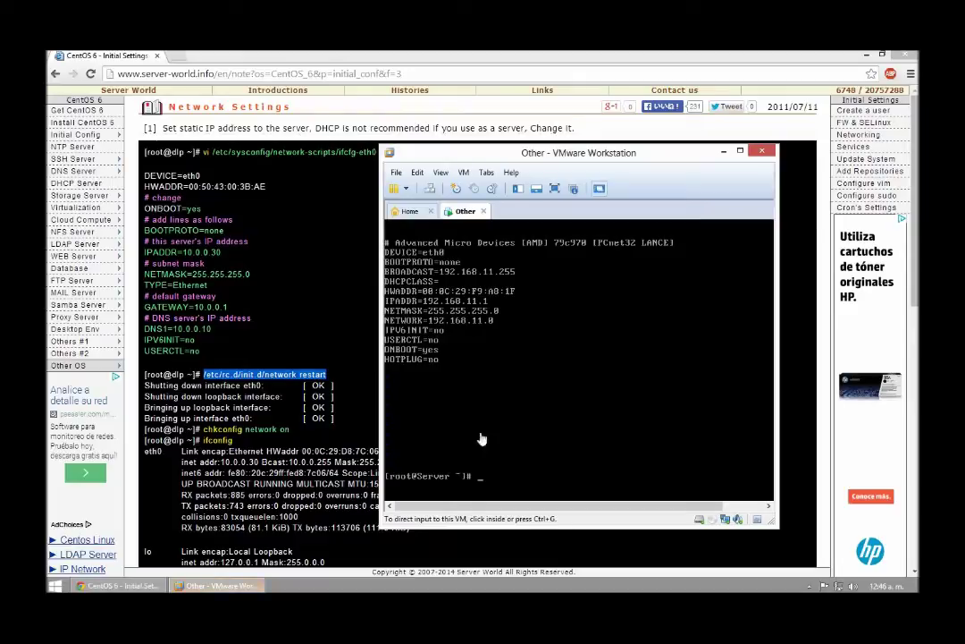
click(533, 474)
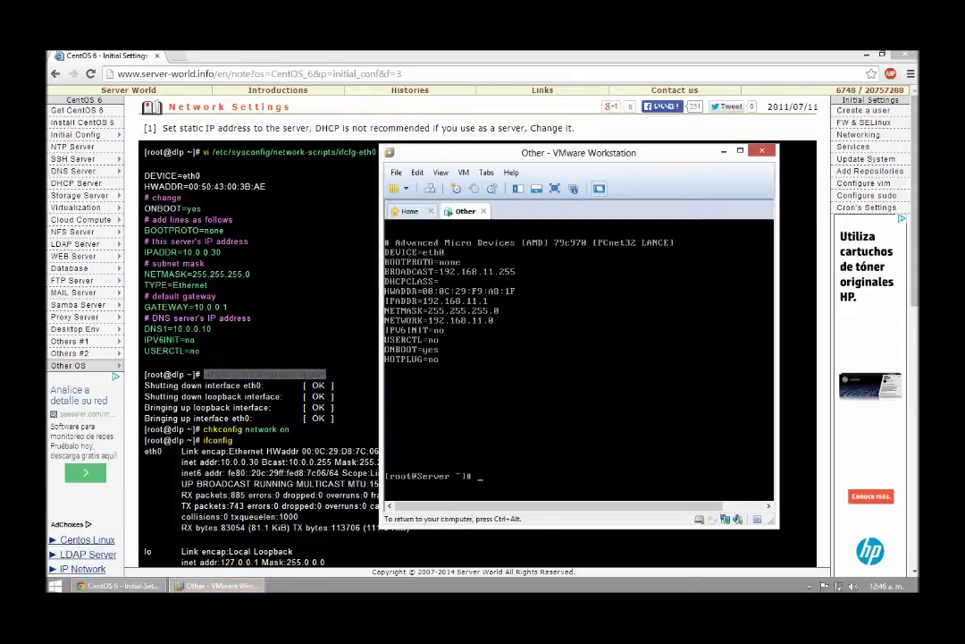
text(/etc/rc.d/init)
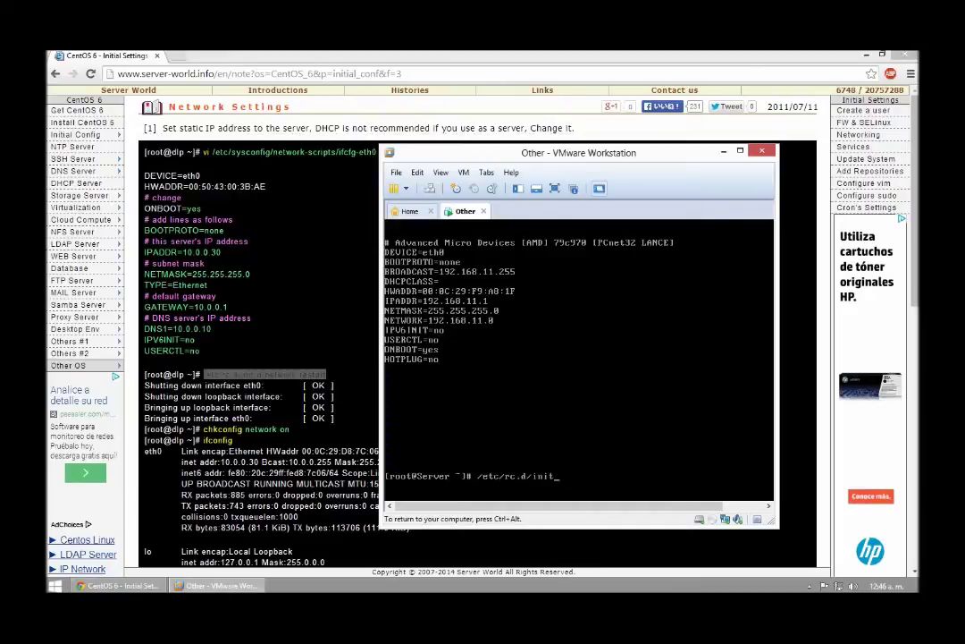
text(.d/network restart)
key(Return)
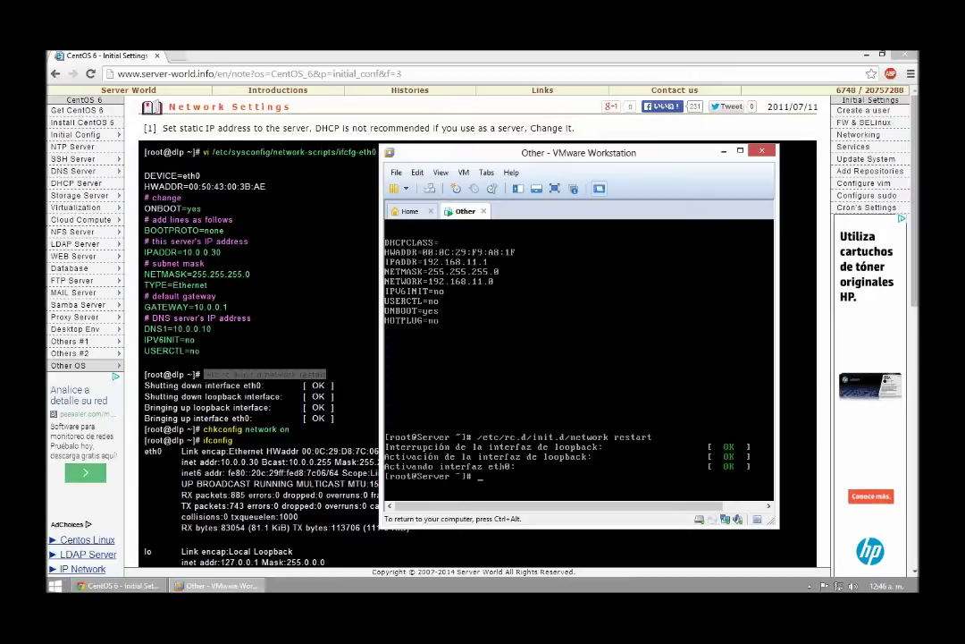
Step: Run 'chkconfig network on', check eth0 is 192.168.11.1 with ifconfig, and close the guide
text(chkconfig network on)
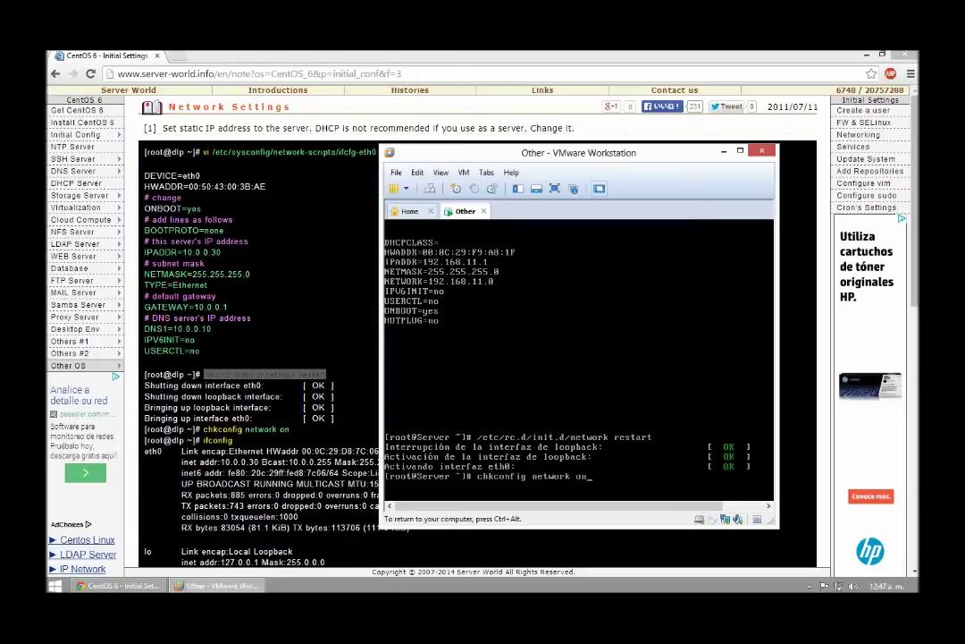
key(Return)
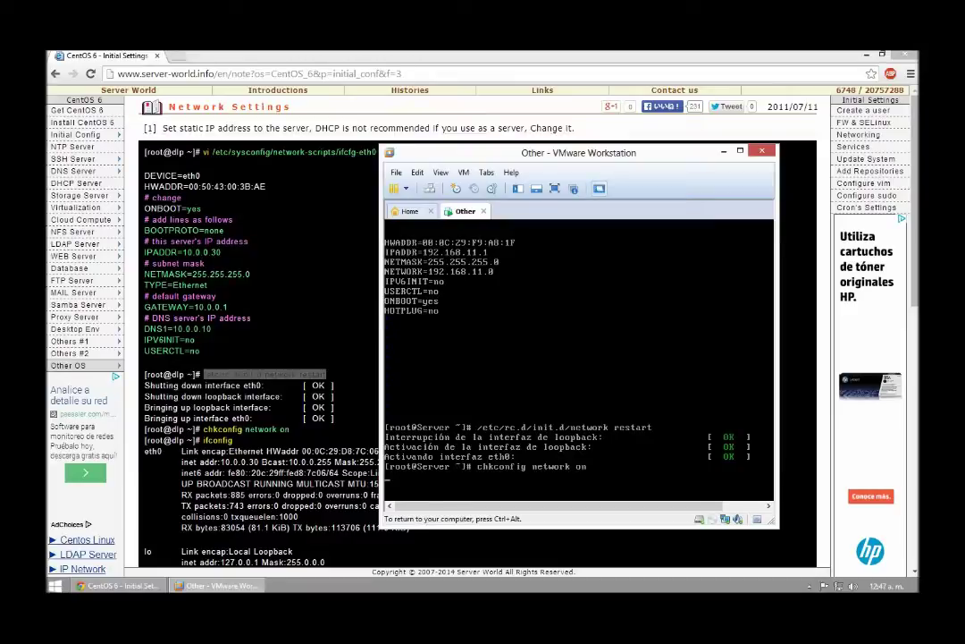
text(ifconfig)
key(Return)
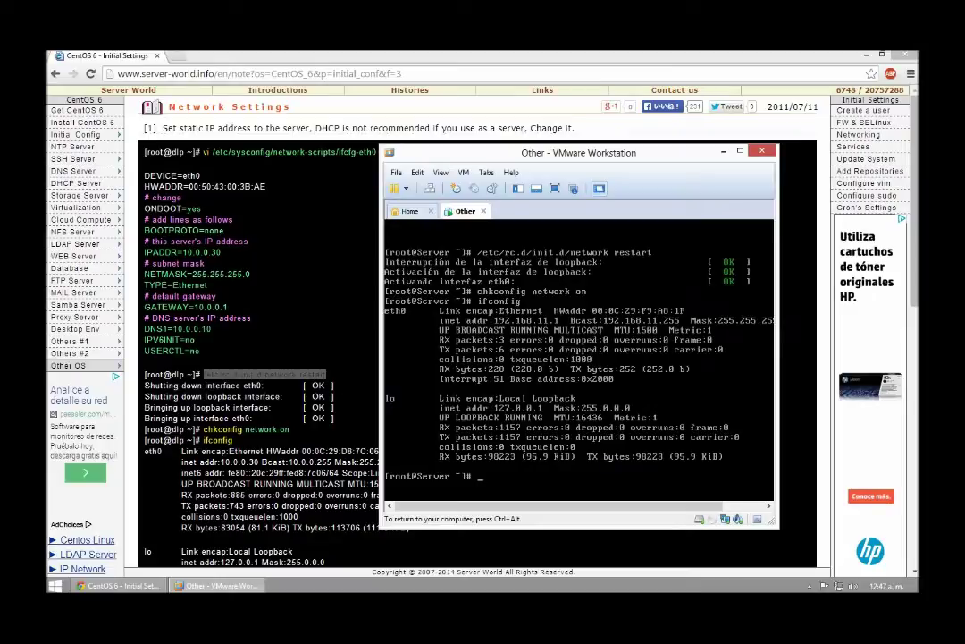
key(ctrl+alt)
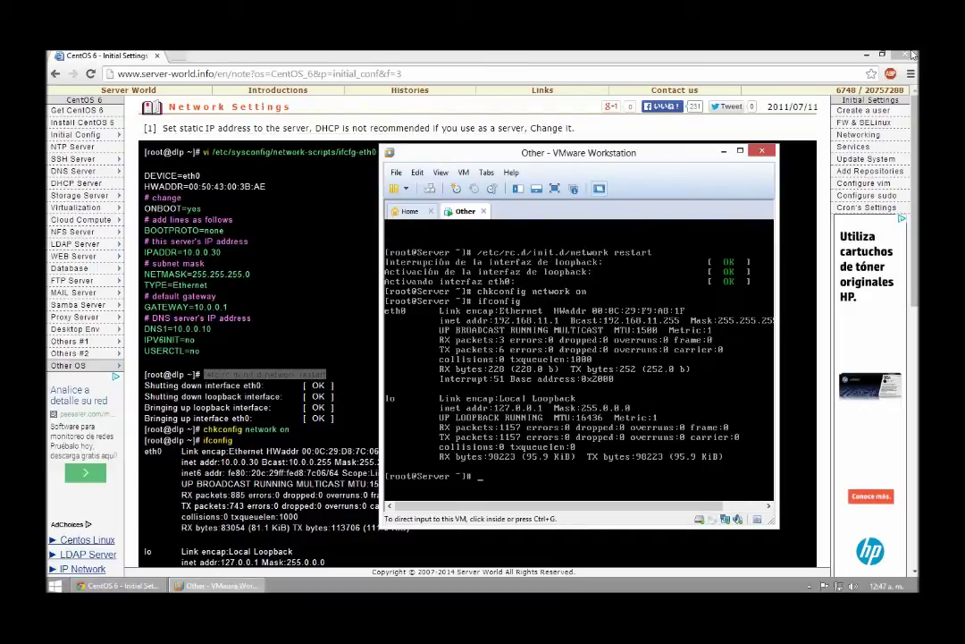
click(906, 54)
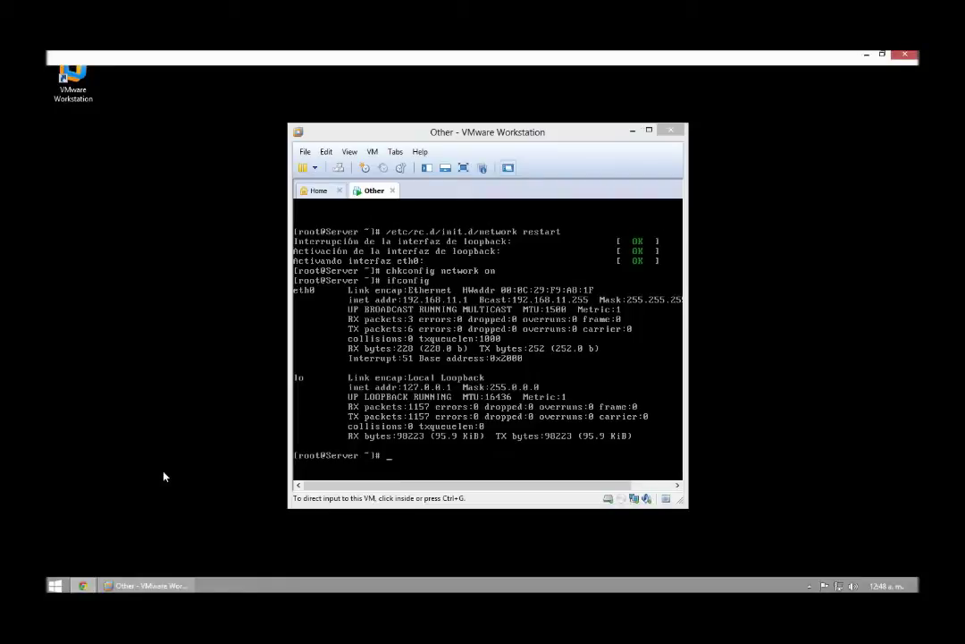
Step: Load 192.168.11.1 in a new Chrome window, which fails to connect
key(super+1)
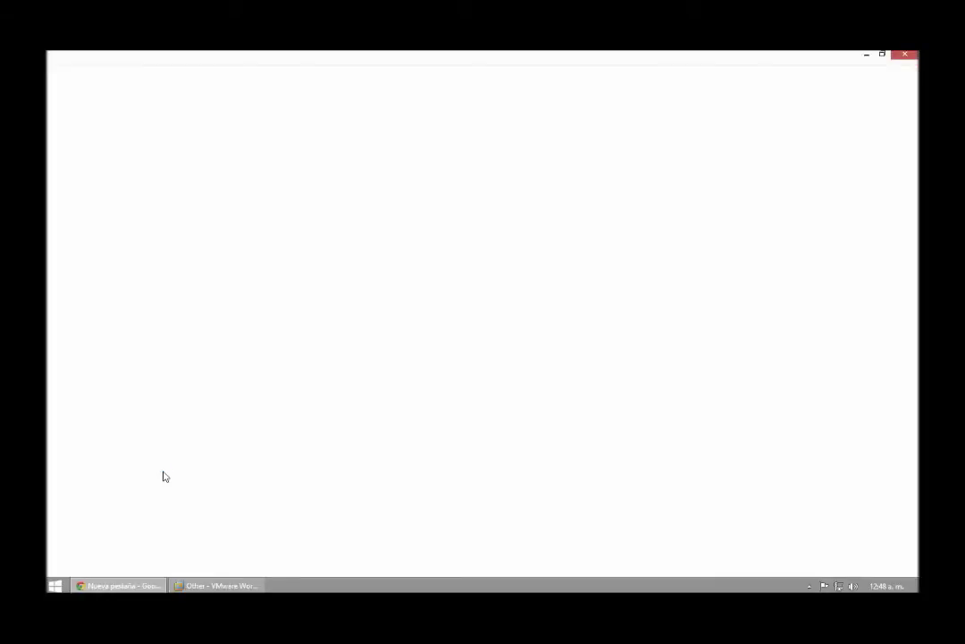
click(297, 75)
text(1)
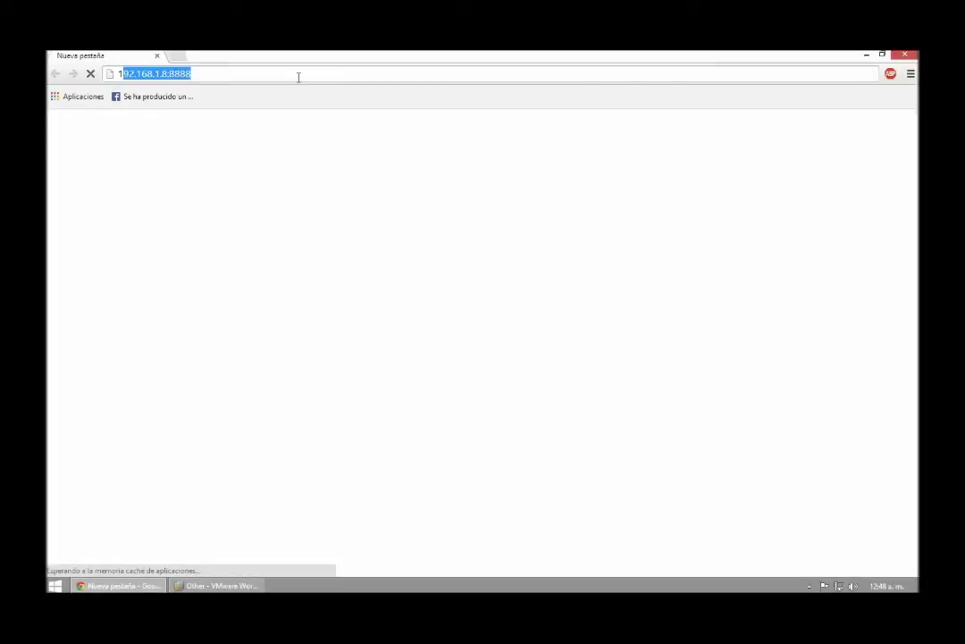
text(92.14)
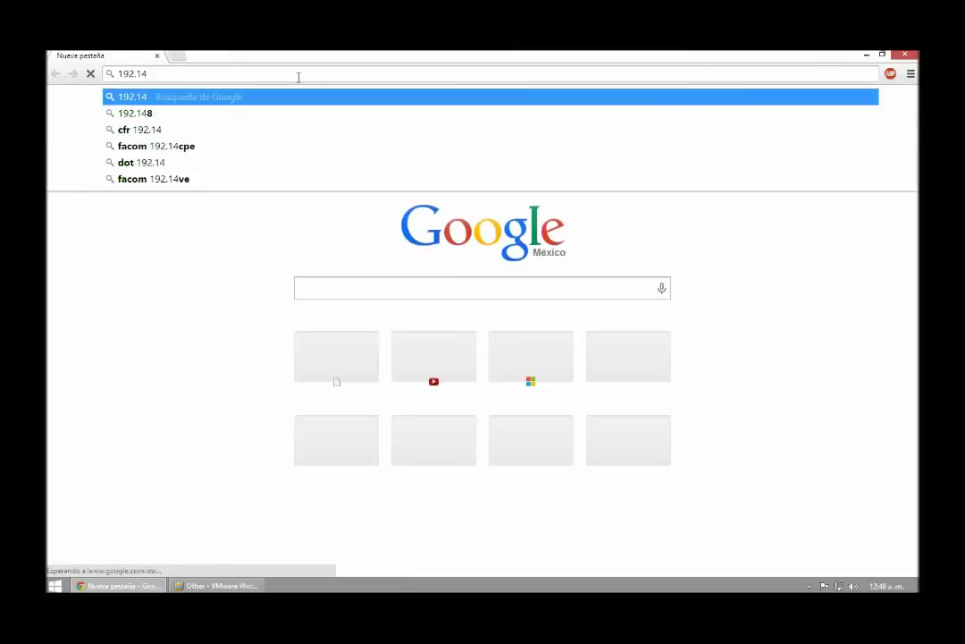
key(BackSpace)
text(68)
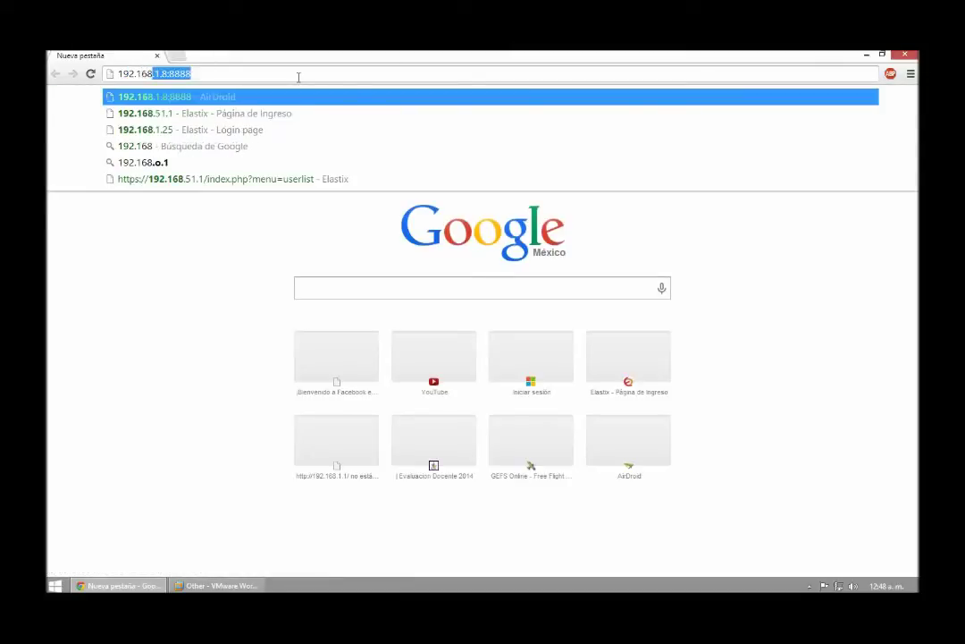
text(.)
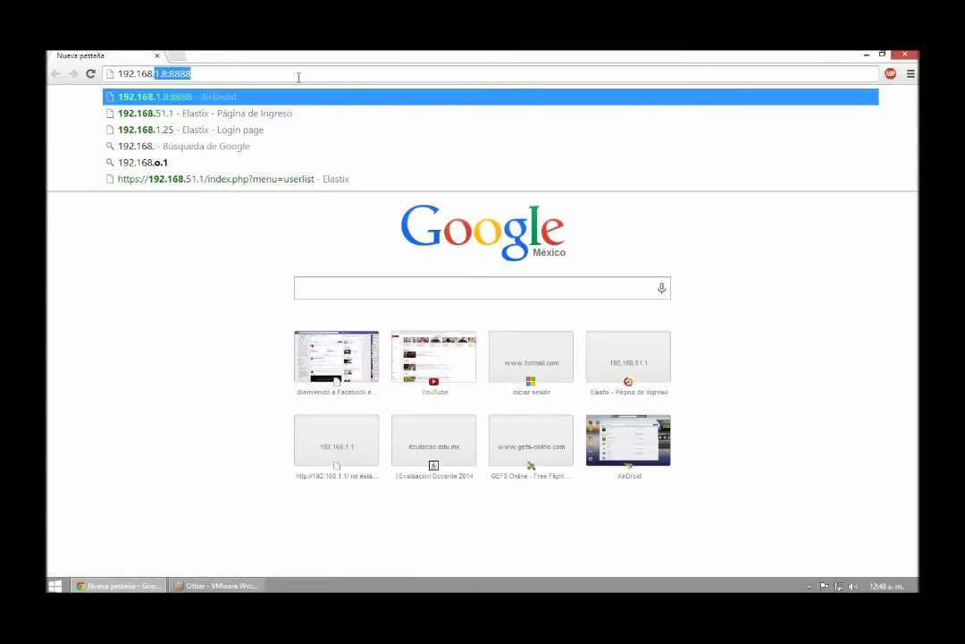
text(0)
key(BackSpace)
text(11.1)
key(Return)
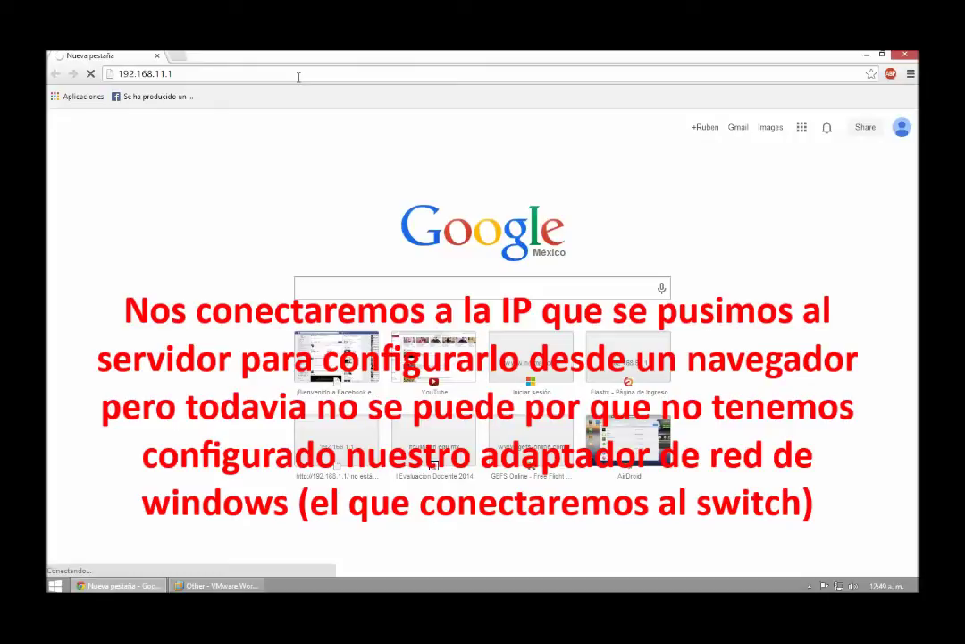
right_click(839, 586)
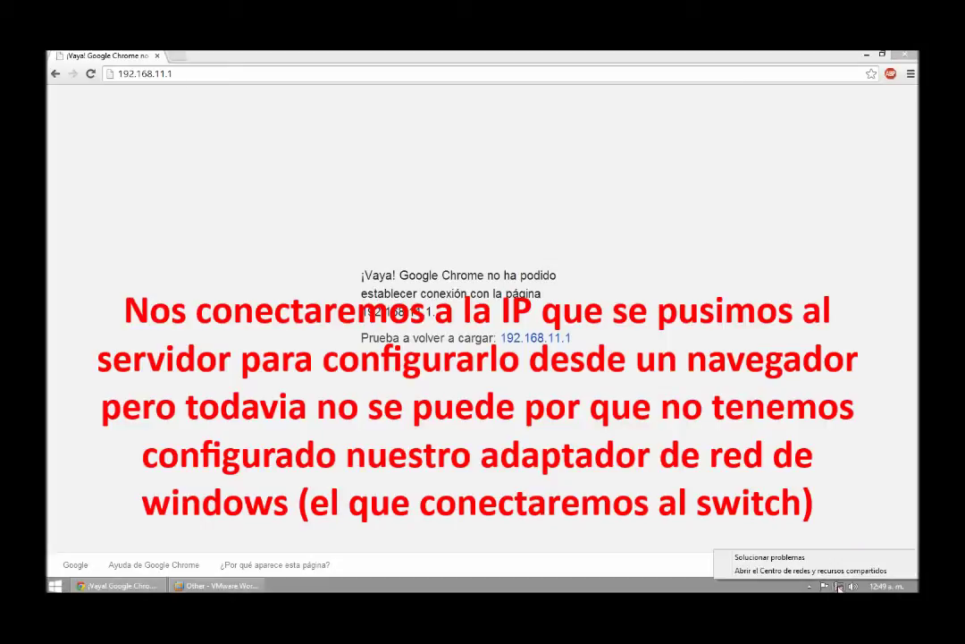
Step: Check the PC 1 adapter's connection details, which show only the 169.254.111.180 address
click(839, 572)
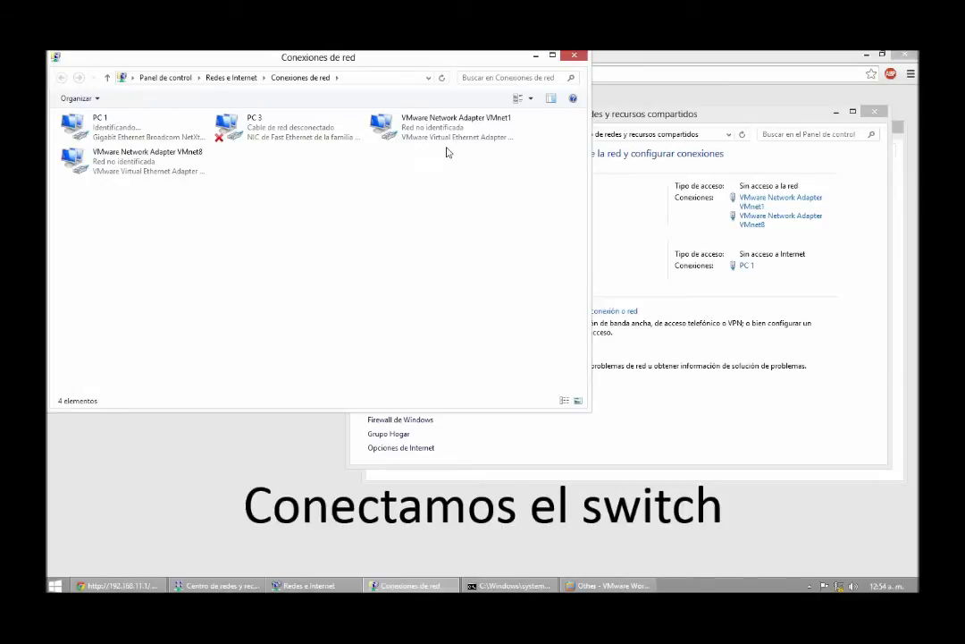
click(149, 137)
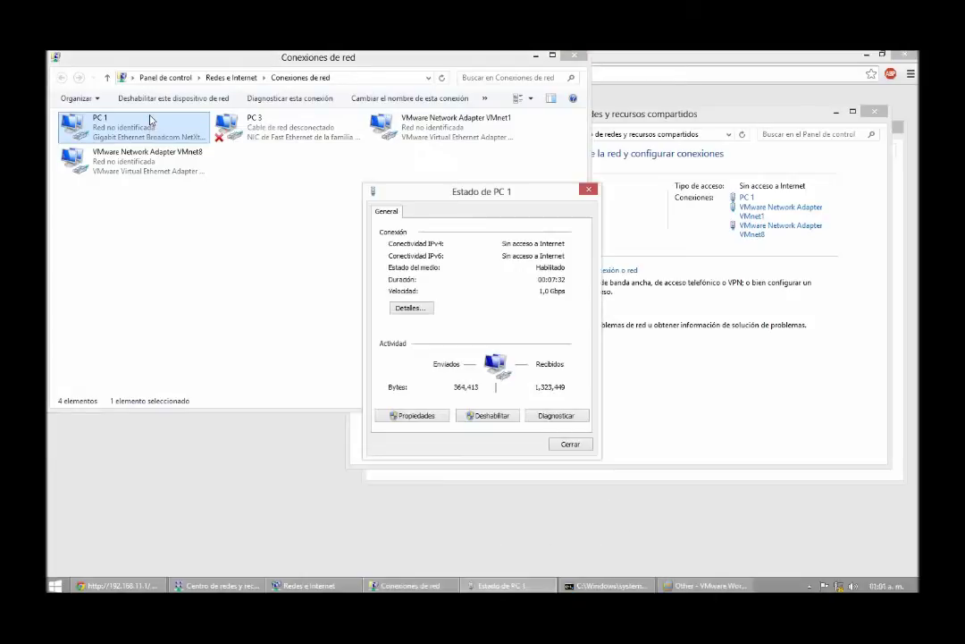
click(422, 307)
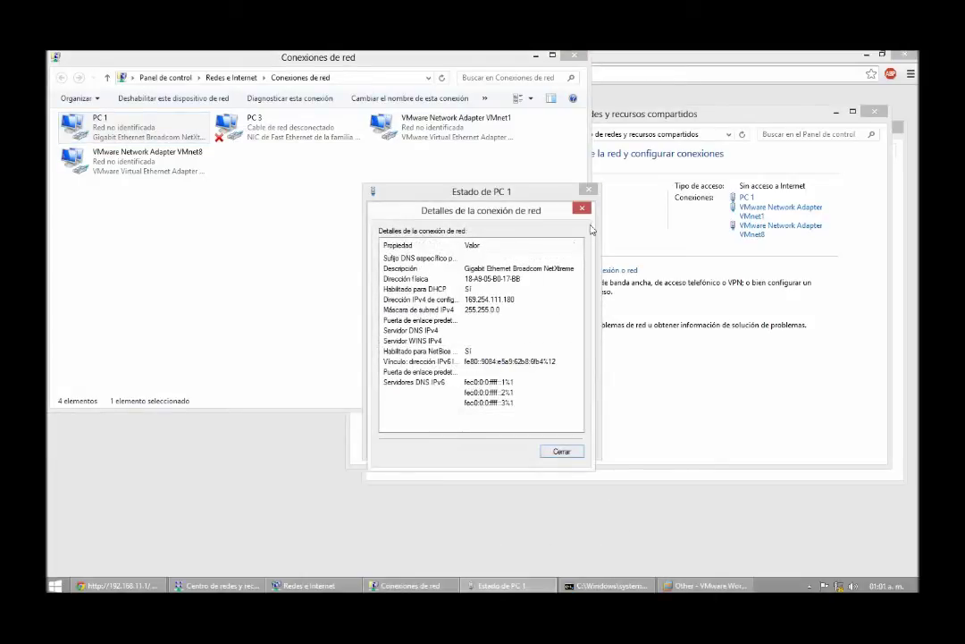
key(Escape)
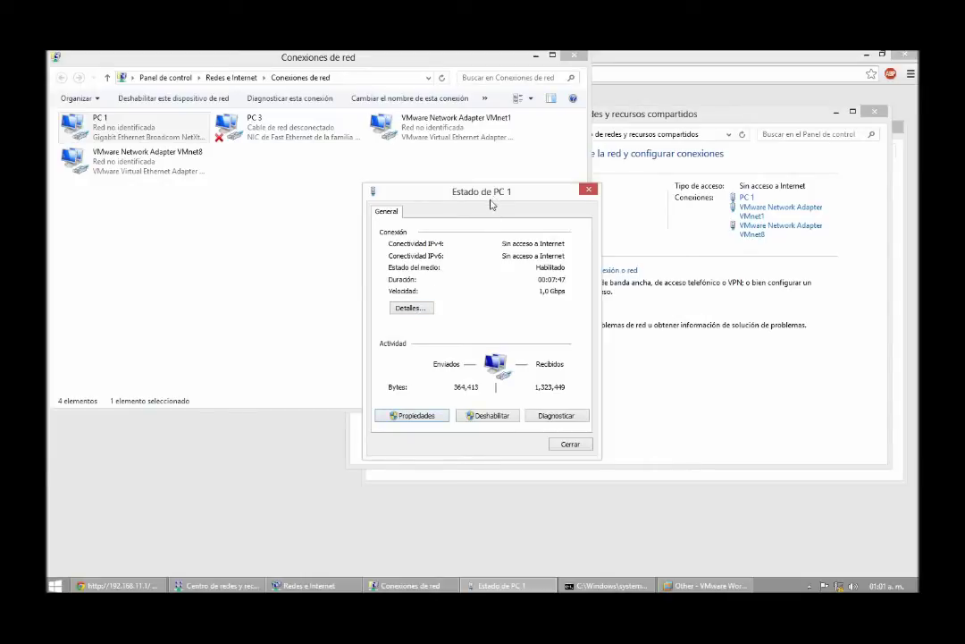
Step: Set PC 1's IPv4 to 192.168.11.2, mask 255.255.255.0, gateway 192.168.11.1
click(417, 415)
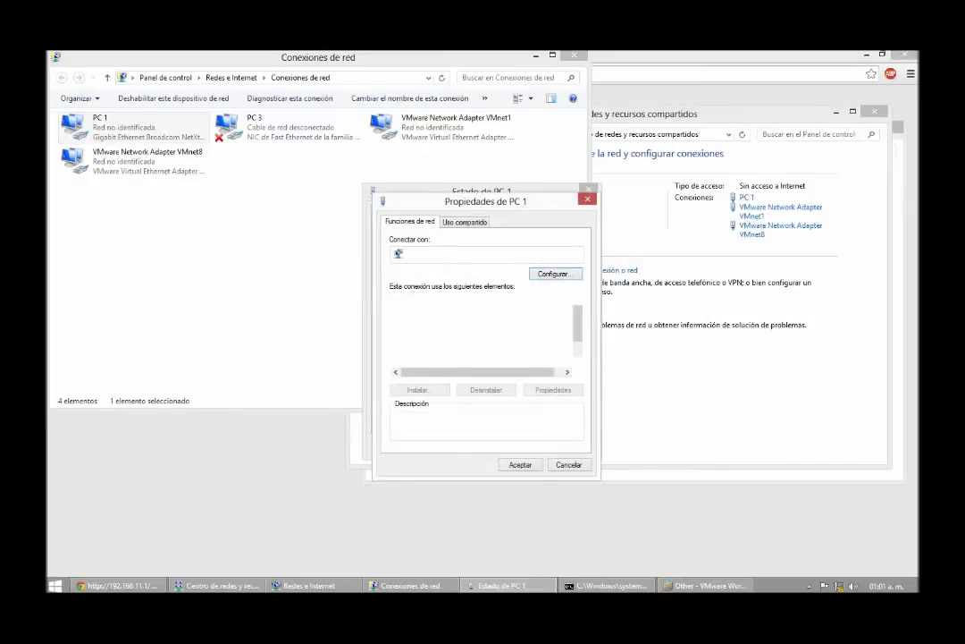
key(Down)
key(Down)
key(Down)
key(Down)
key(Down)
key(Down)
key(Down)
key(Down)
key(Down)
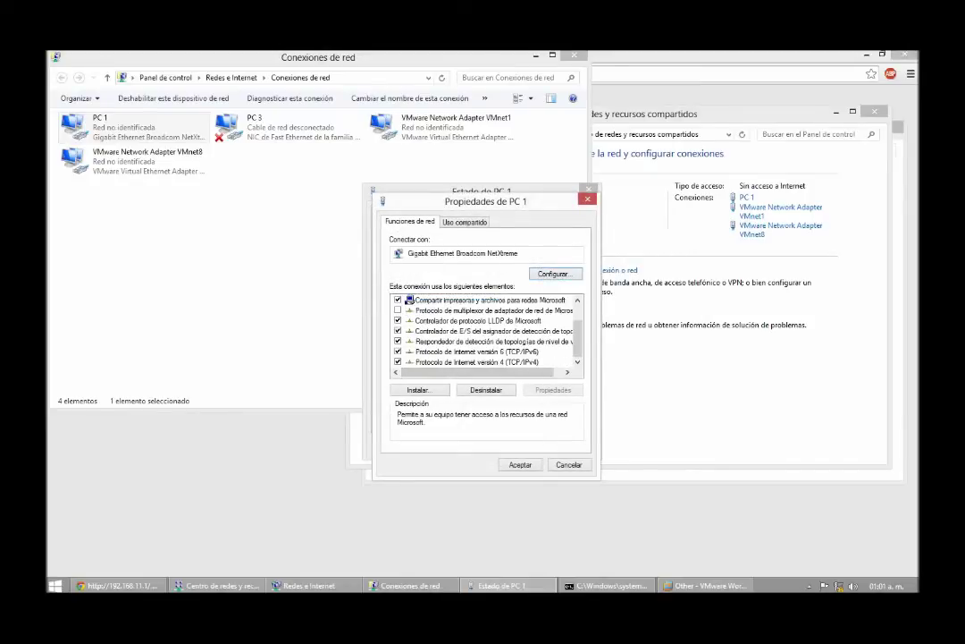
key(alt+r)
key(Down)
key(Tab)
text(192 . 168 . )
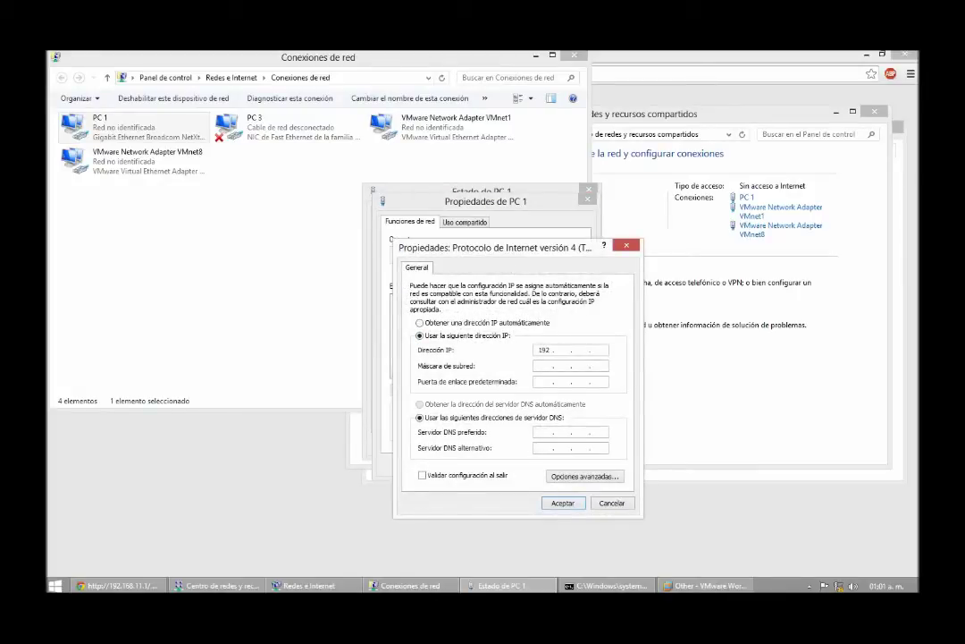
text(11 . 2)
key(Tab)
key(Tab)
text(192 . 168 . 11 . 1)
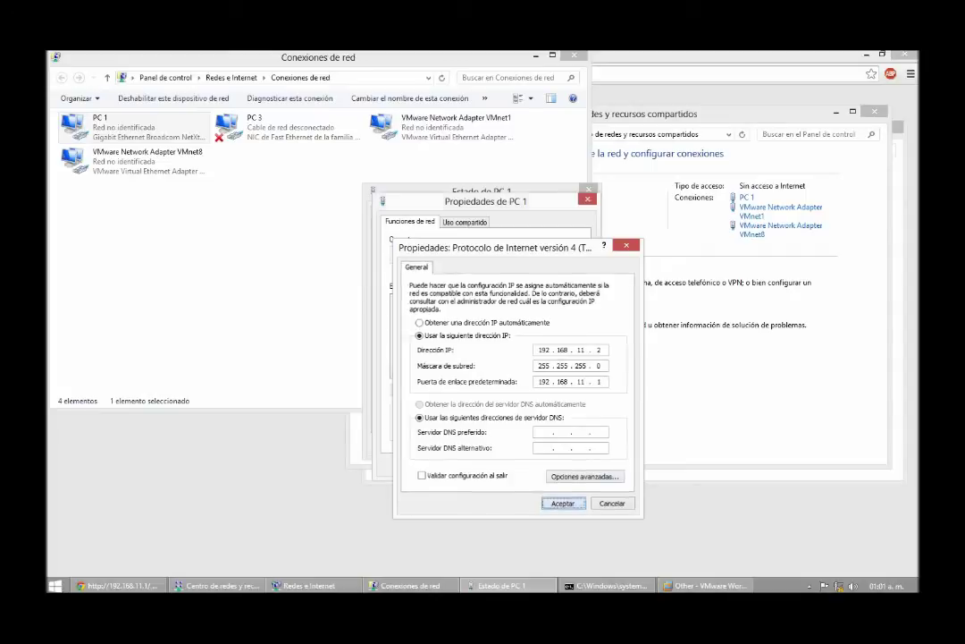
click(562, 503)
Step: Close the adapter properties, network connections list and PC 1 status windows
click(520, 463)
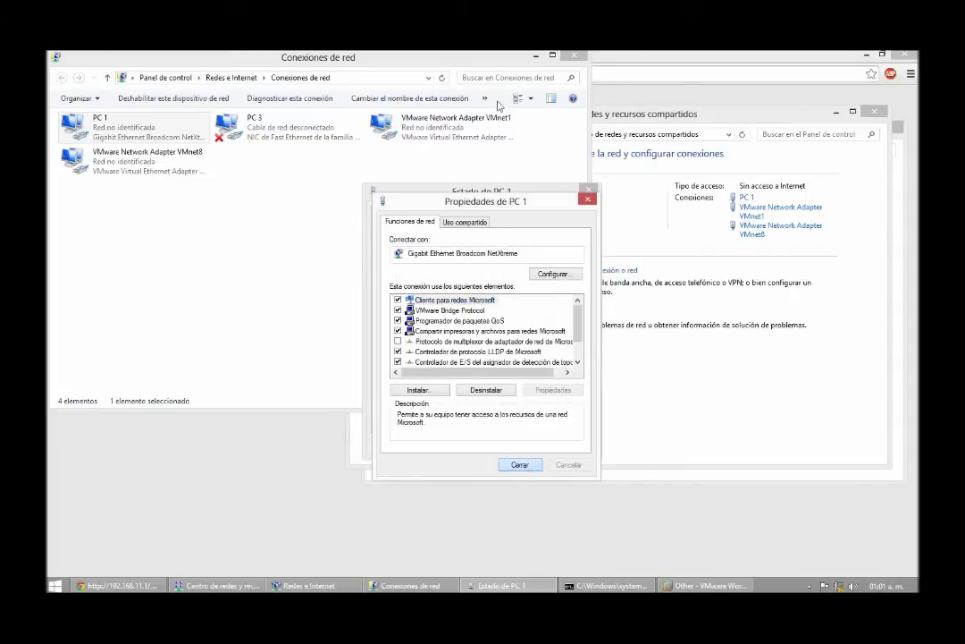
click(575, 56)
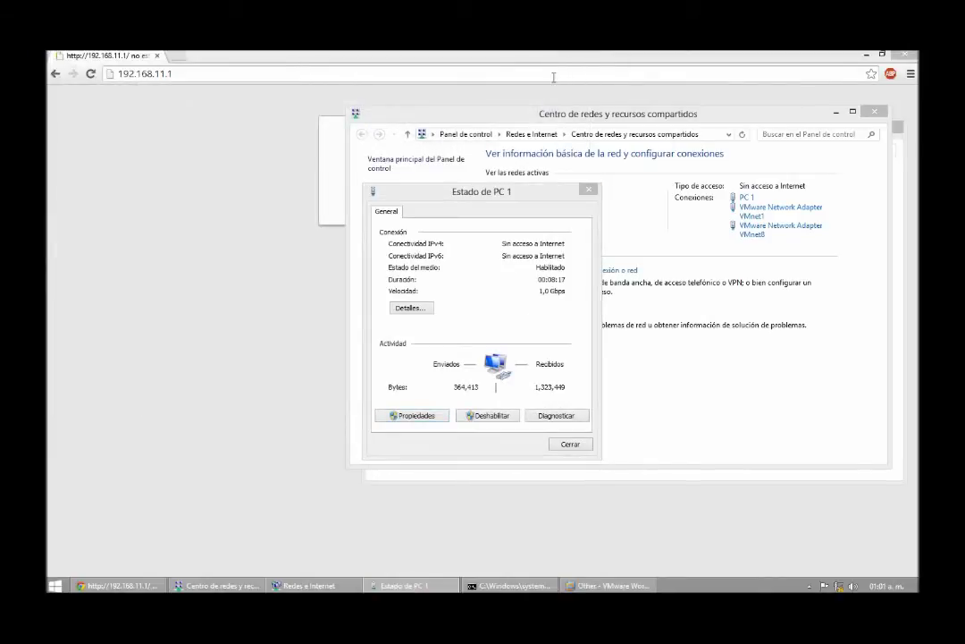
click(553, 77)
click(404, 586)
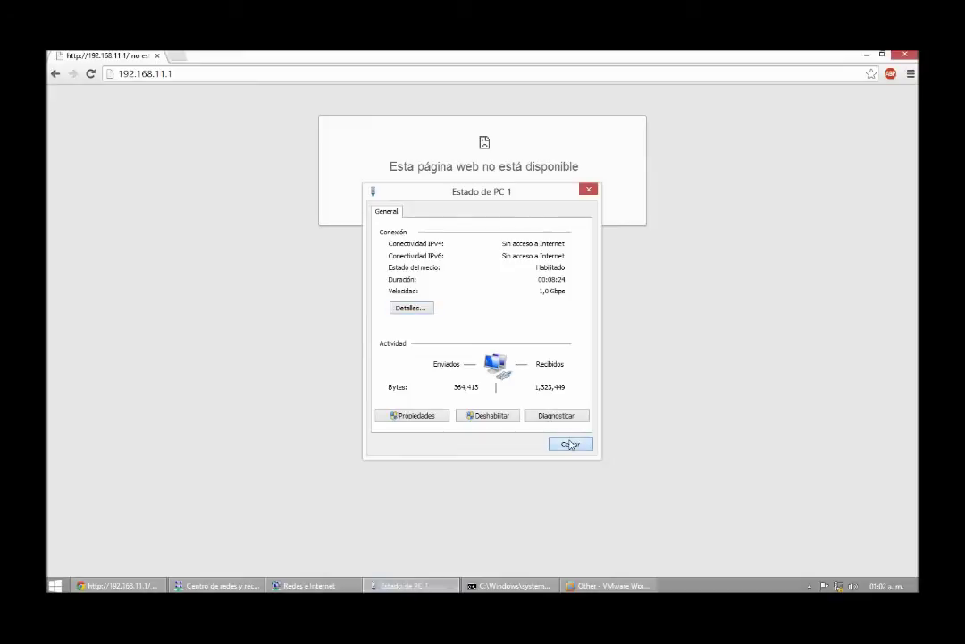
click(571, 445)
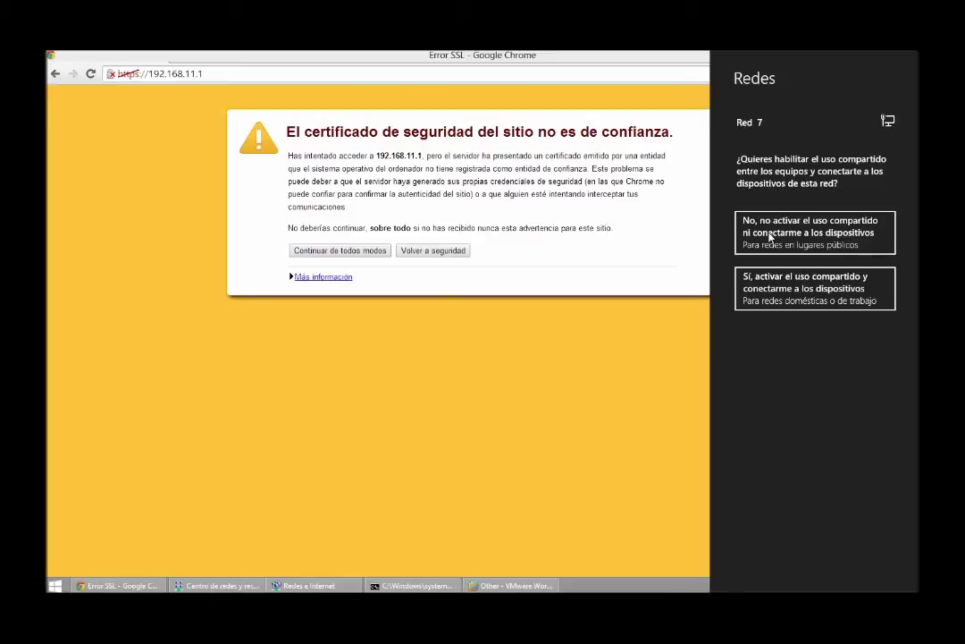
Step: Decline network sharing, bypass the certificate warning, and log in to Elastix with the administrator credentials
click(769, 234)
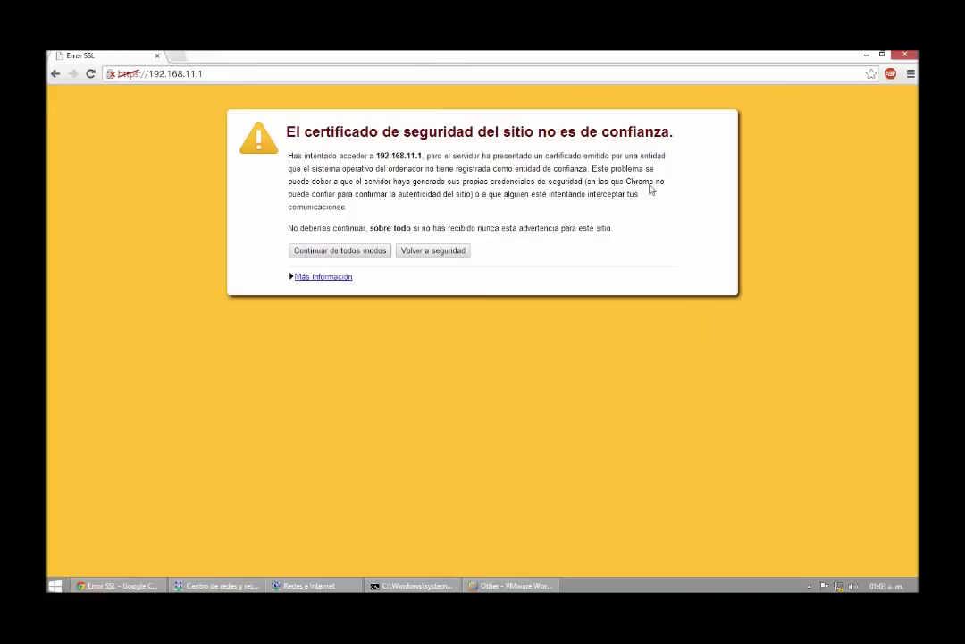
click(330, 251)
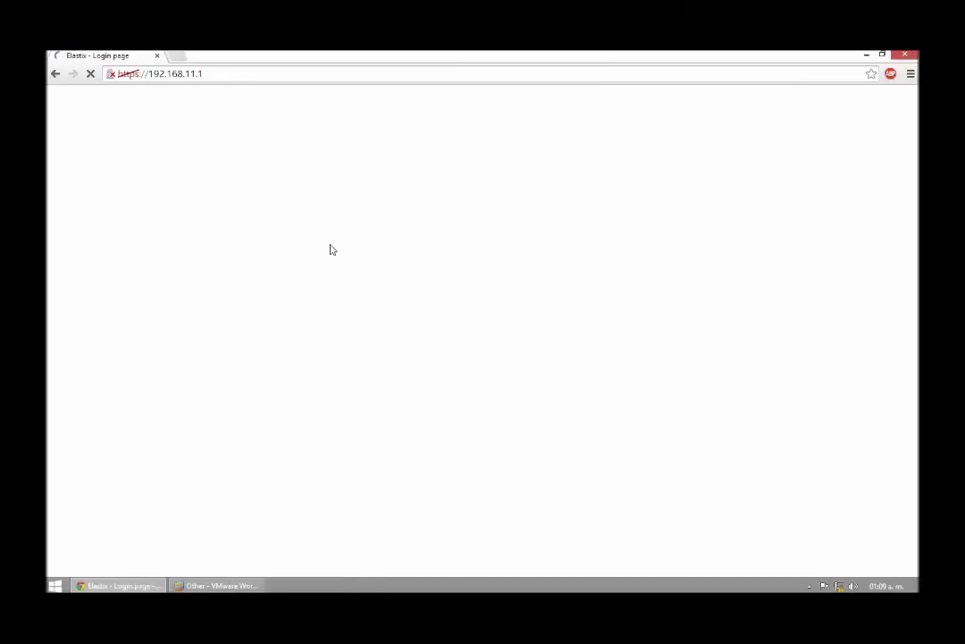
key(Tab)
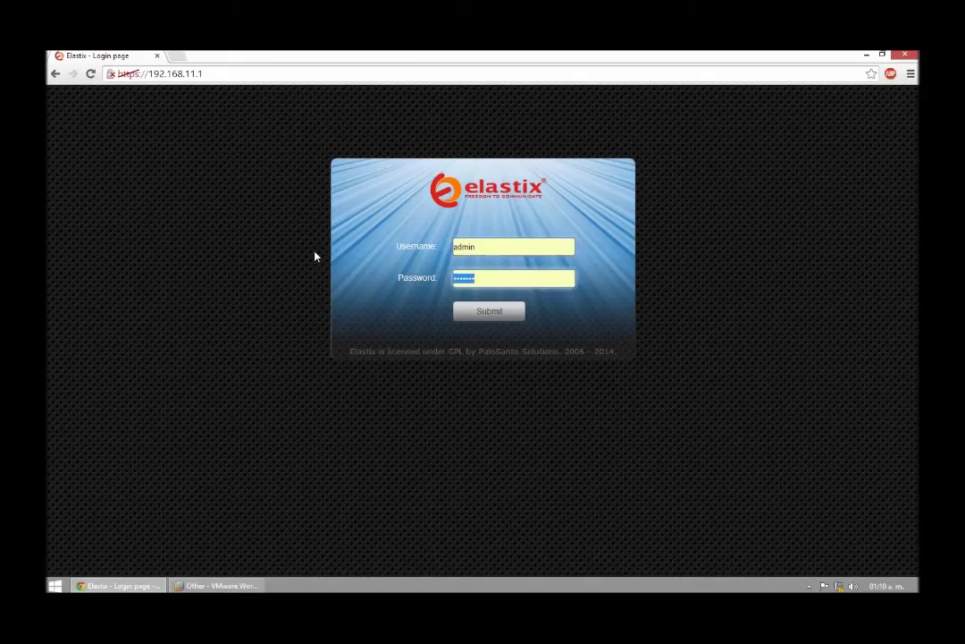
text(admin)
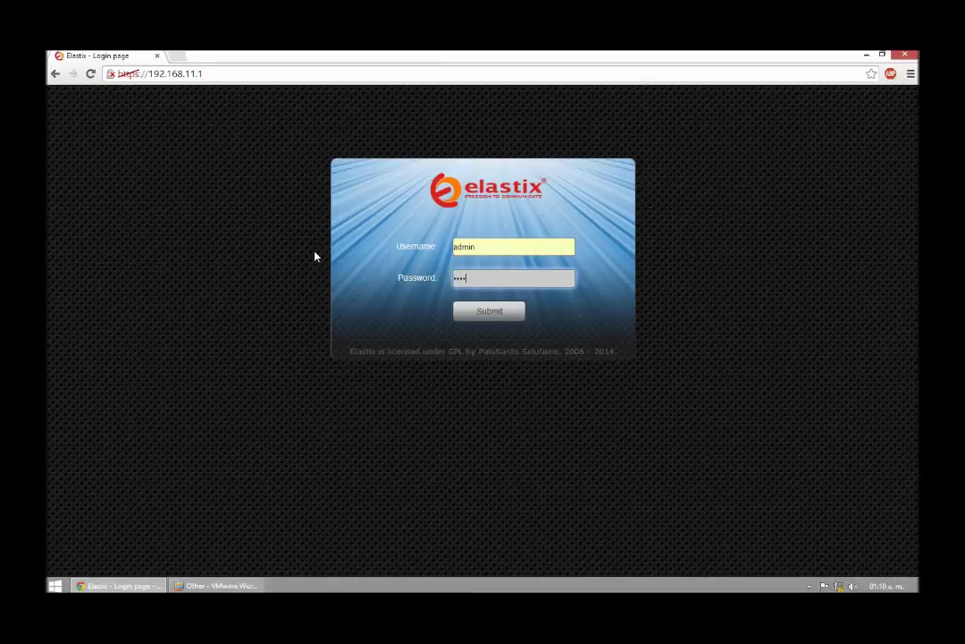
key(ctrl+a)
text(password)
key(Return)
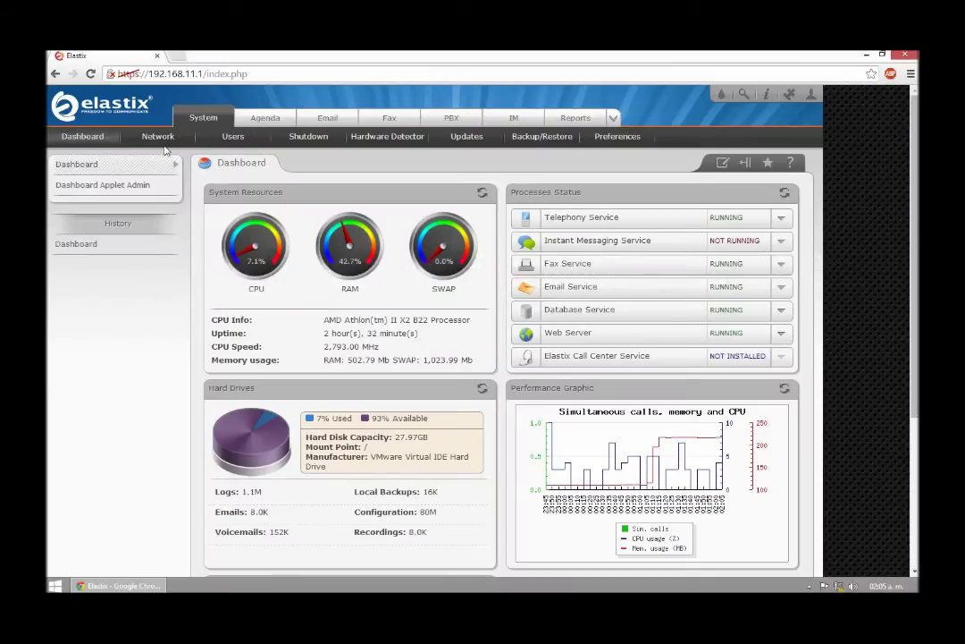
Step: Go through System > Network and Ethernet 0 to the DHCP Server page
click(158, 138)
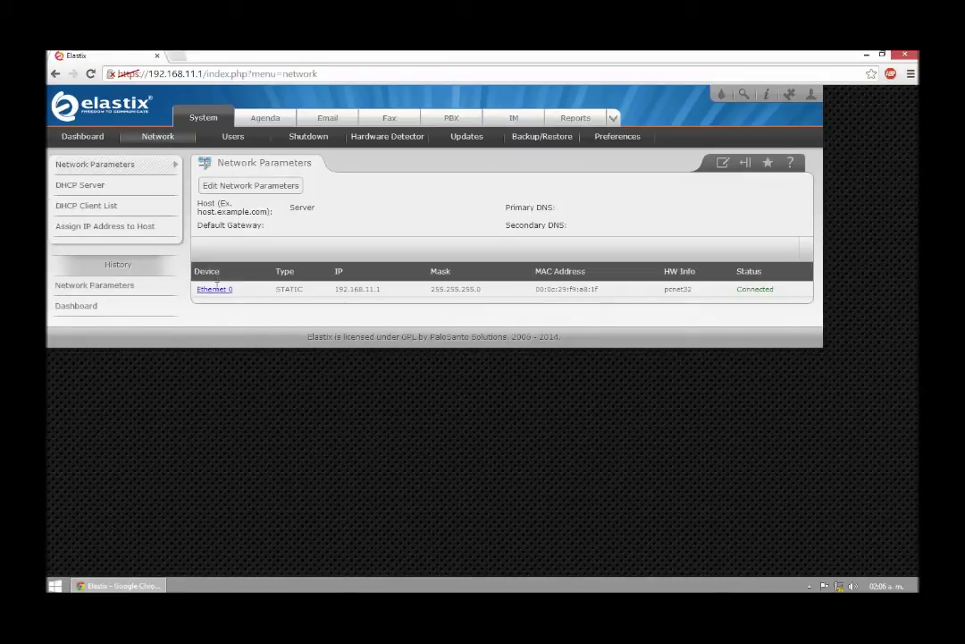
click(215, 291)
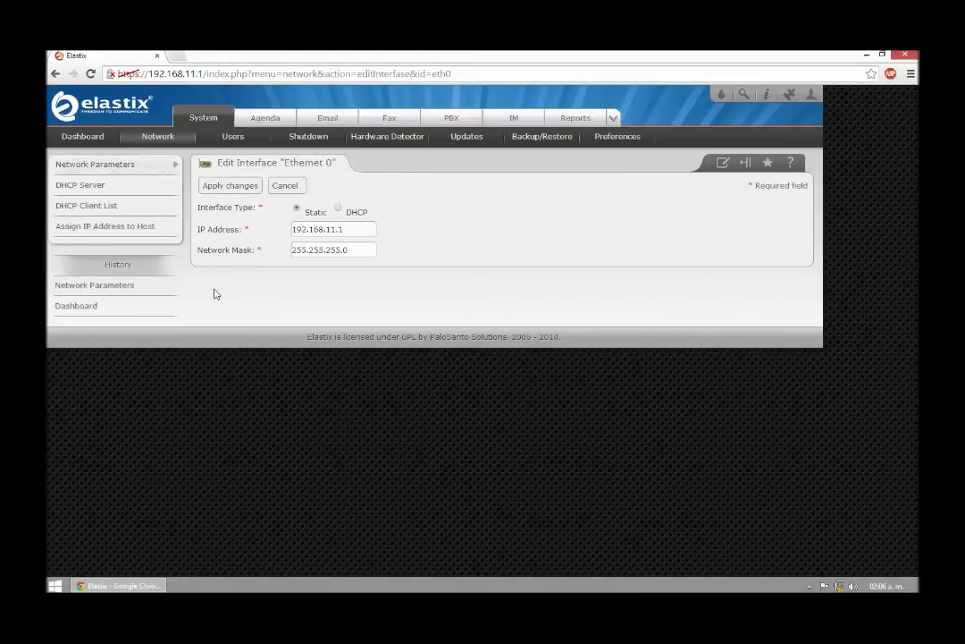
click(86, 186)
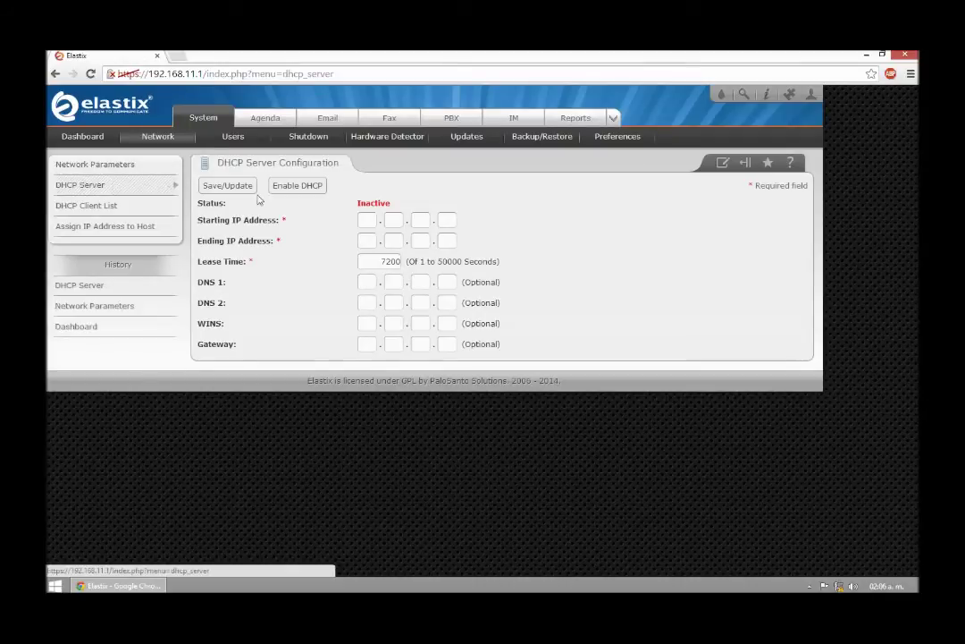
Step: Enter DHCP start and end addresses for 192.168.11.99–192.168.11.199 and gateway 192.168.11.1
click(366, 219)
text(192)
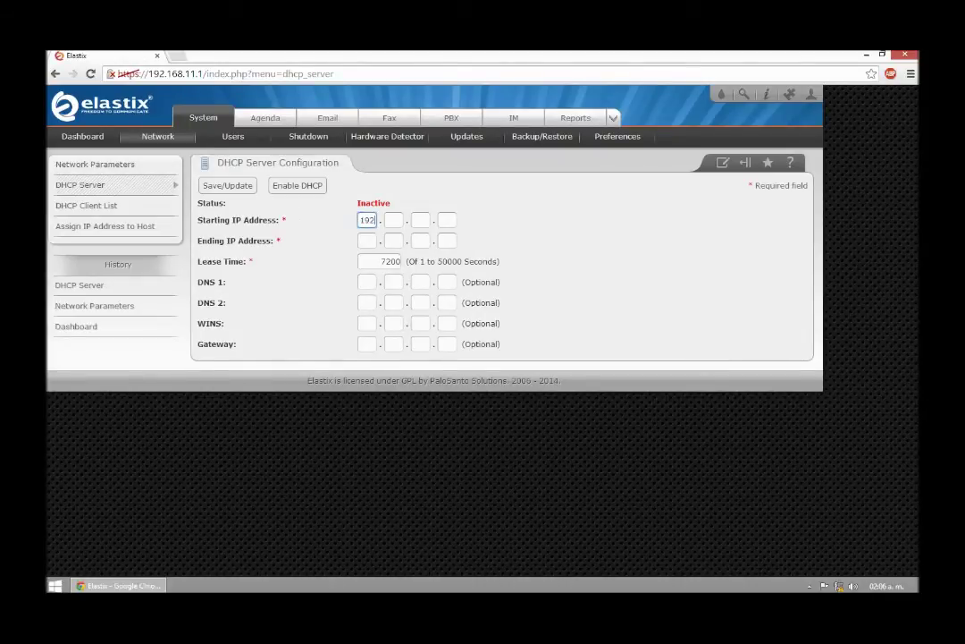
text(168)
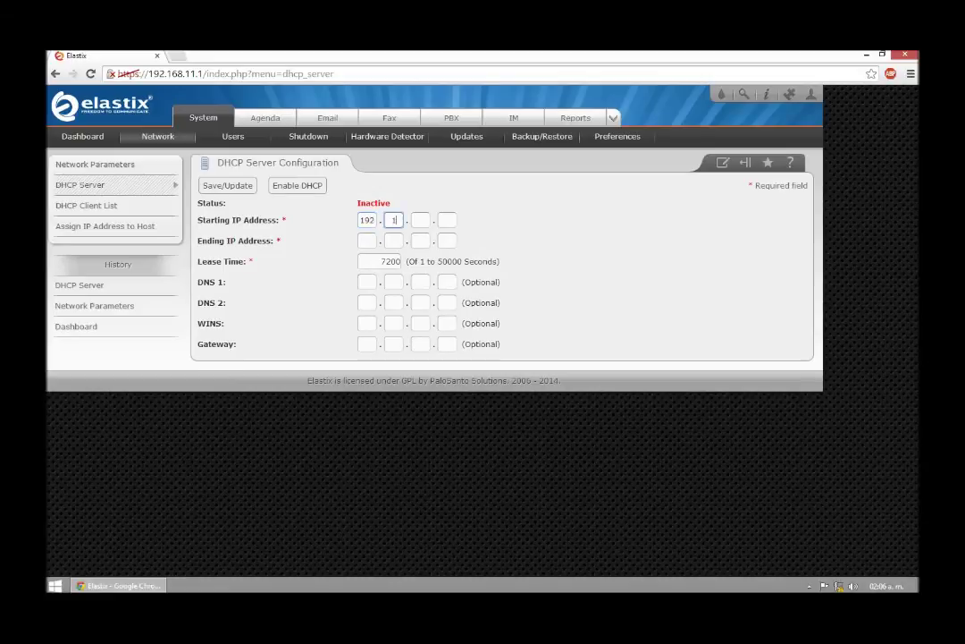
text(11.)
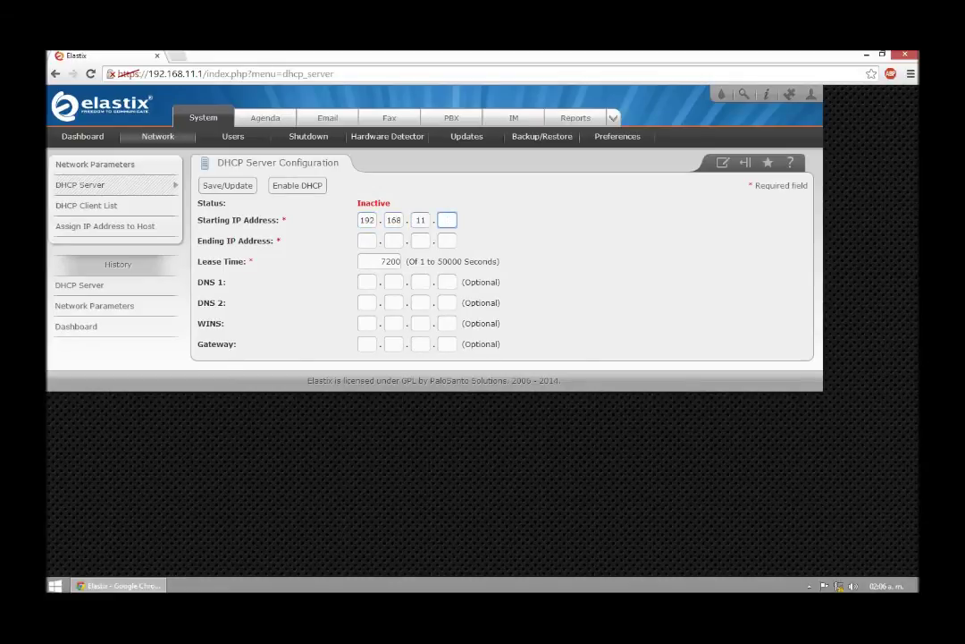
text(1)
text(99)
click(366, 240)
text(192.168.)
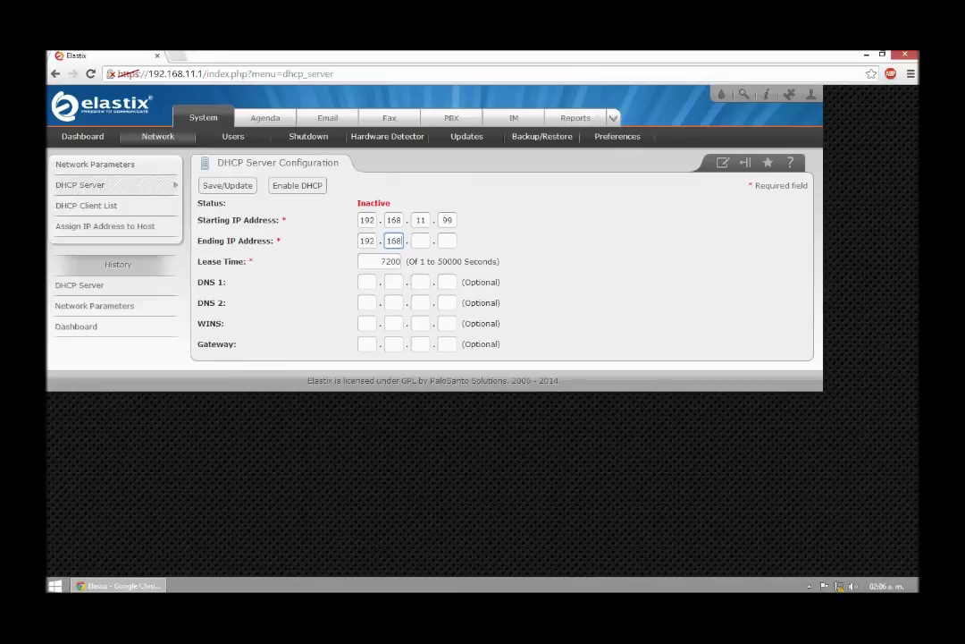
text(11.199)
key(Tab)
key(Tab)
click(367, 344)
text(192.1)
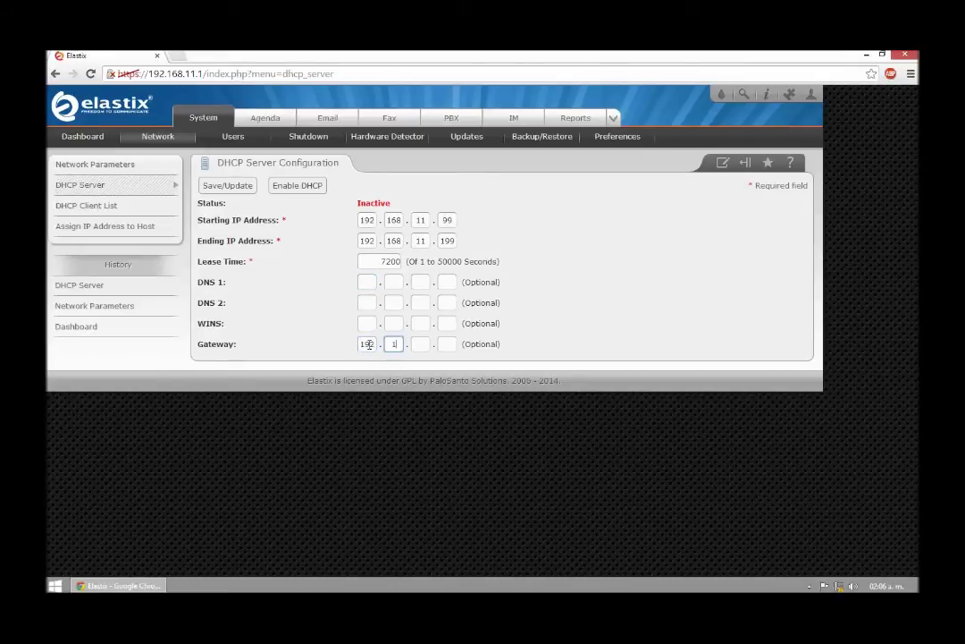
text(68.11.1)
Step: Save the DHCP settings and enable the DHCP server
click(235, 190)
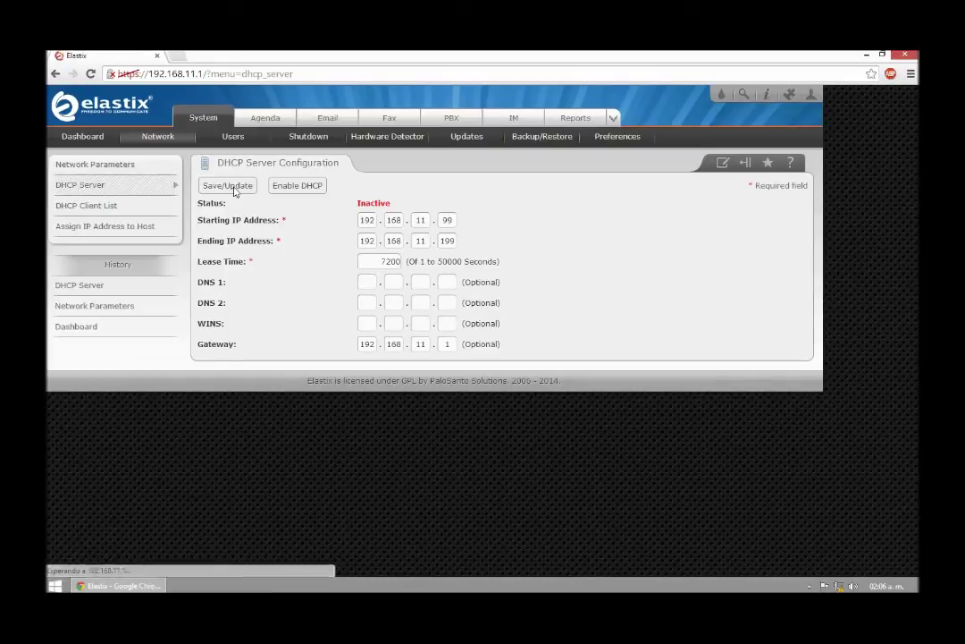
click(304, 186)
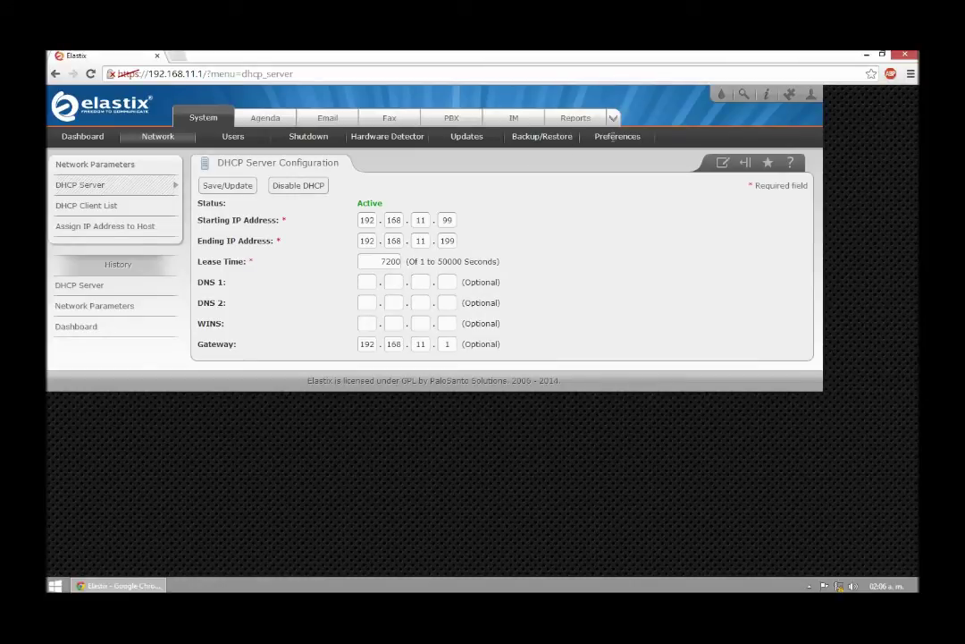
click(615, 138)
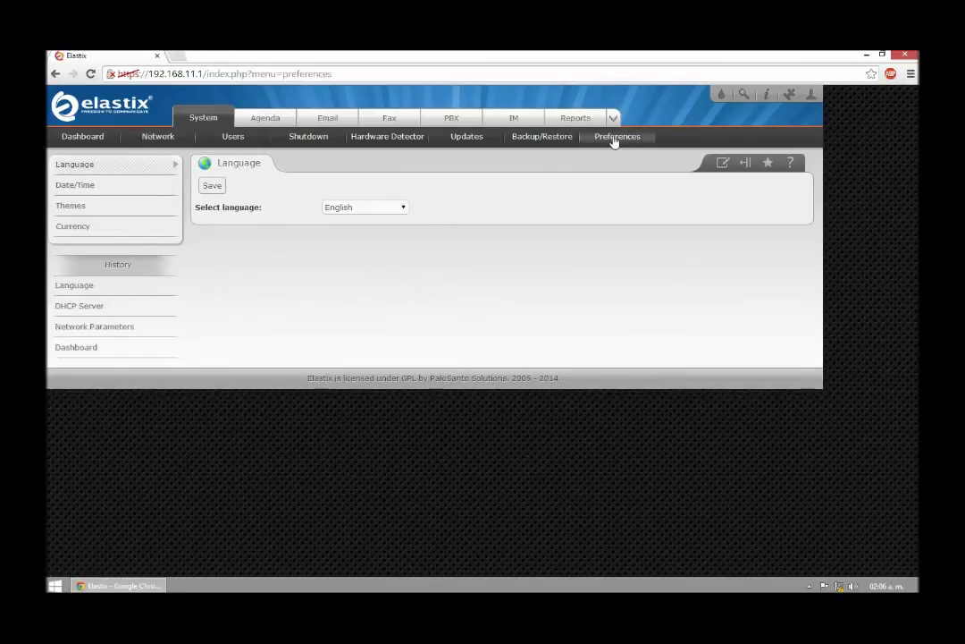
Step: Choose Español as the interface language, save it, and return to the Dashboard
click(378, 214)
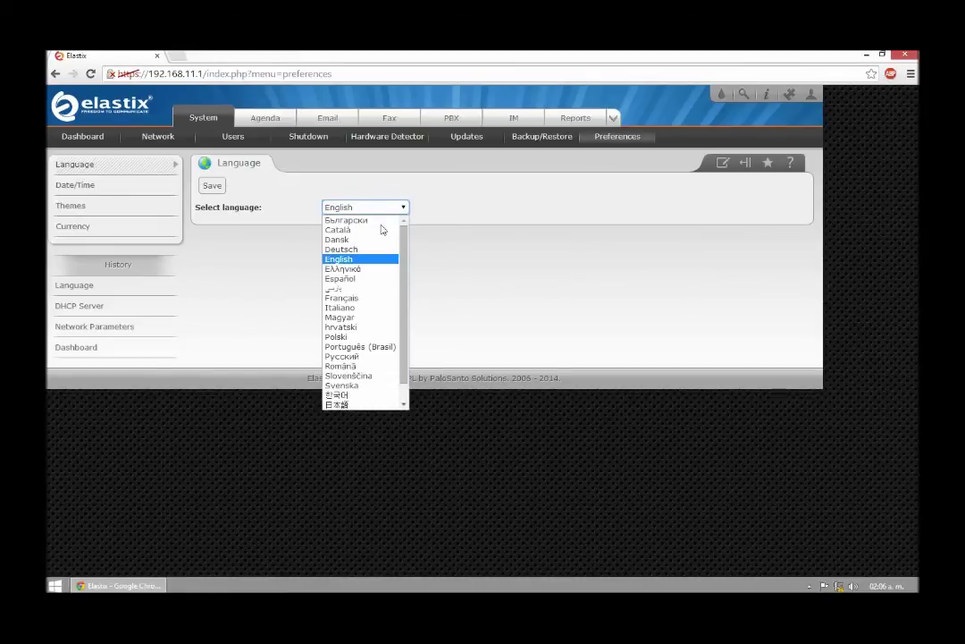
scroll(403, 299, down, 1)
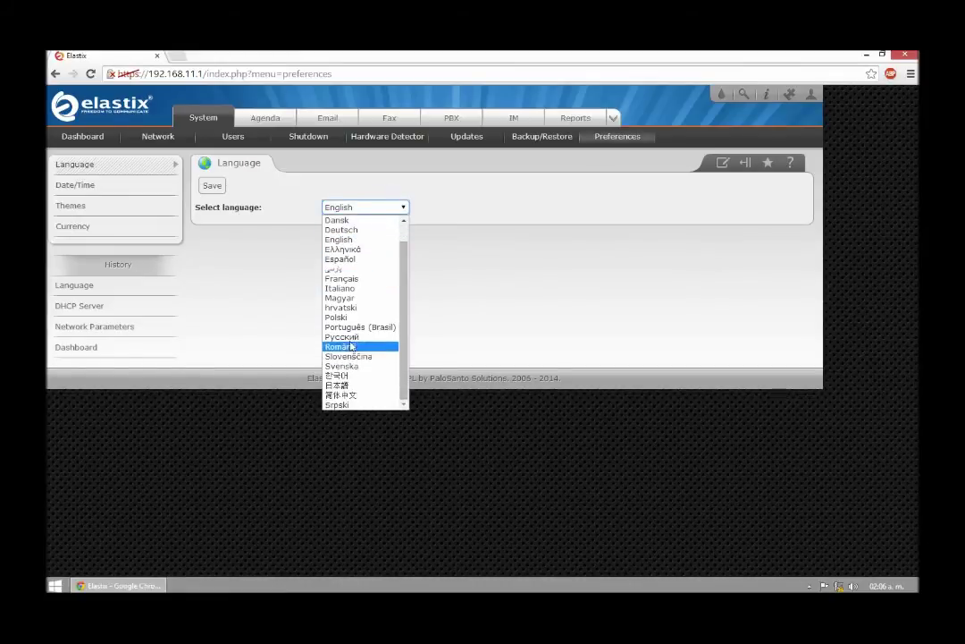
click(349, 258)
click(212, 187)
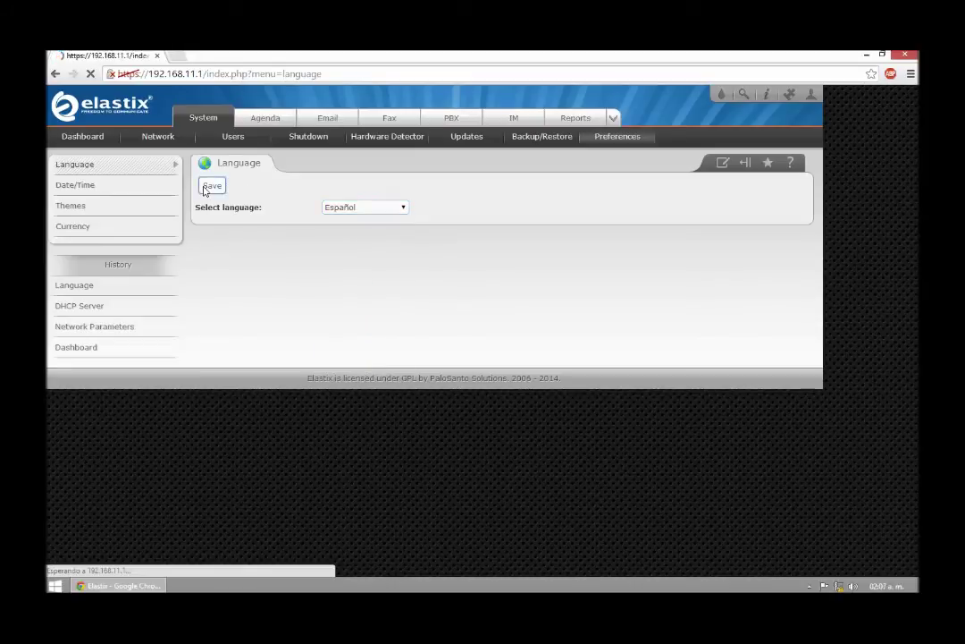
click(90, 138)
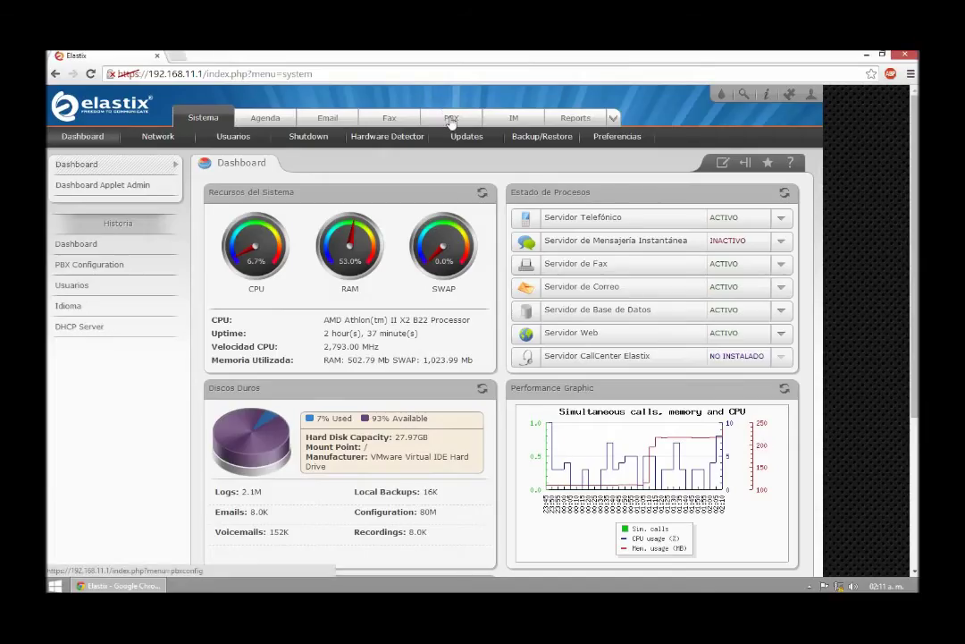
Step: Start a Generic SIP Device with extension 252, display name Sala A and CID alias 7252
click(452, 120)
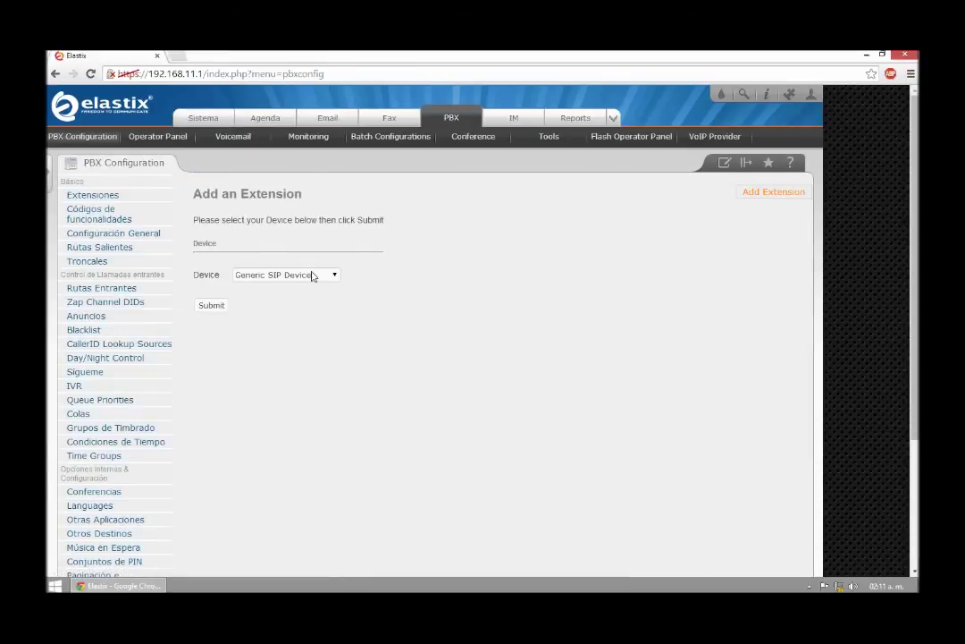
click(212, 307)
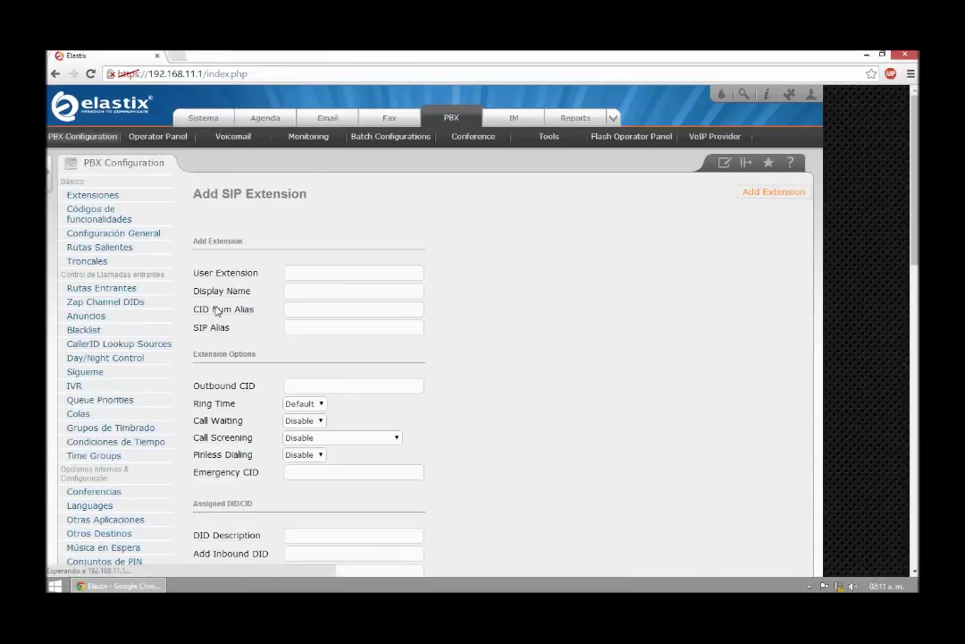
click(301, 273)
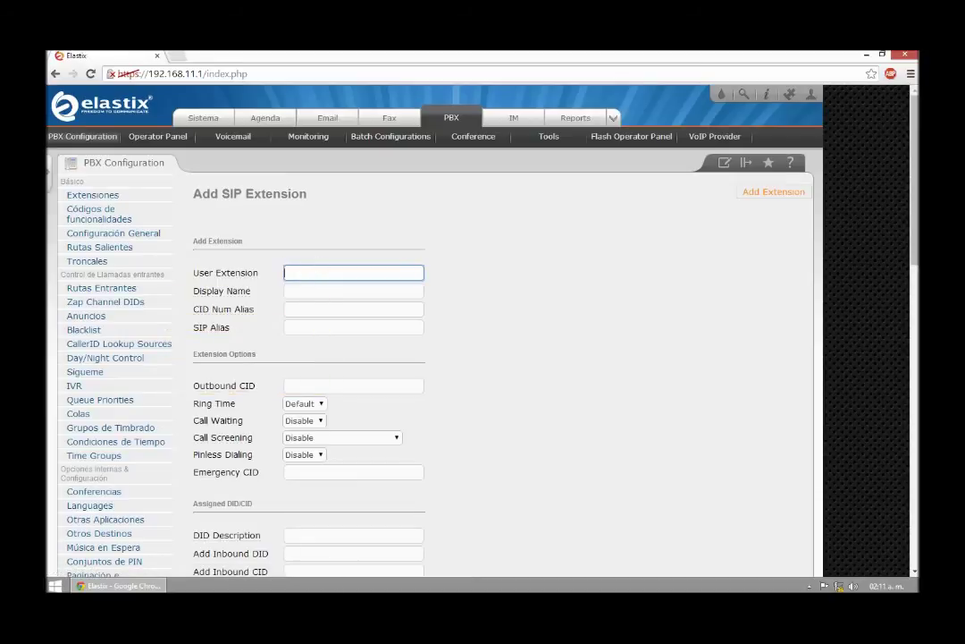
text(252)
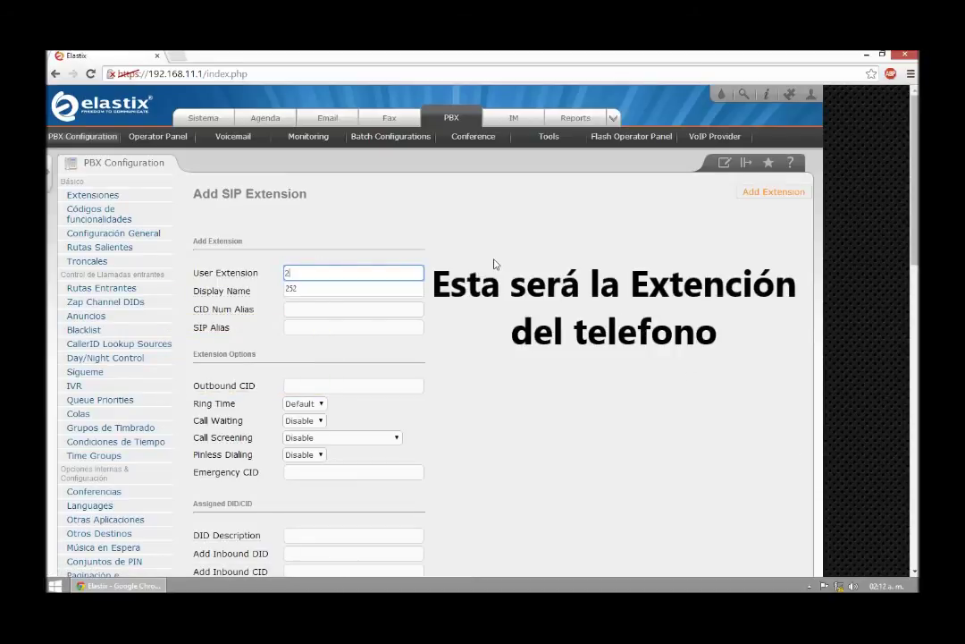
click(333, 289)
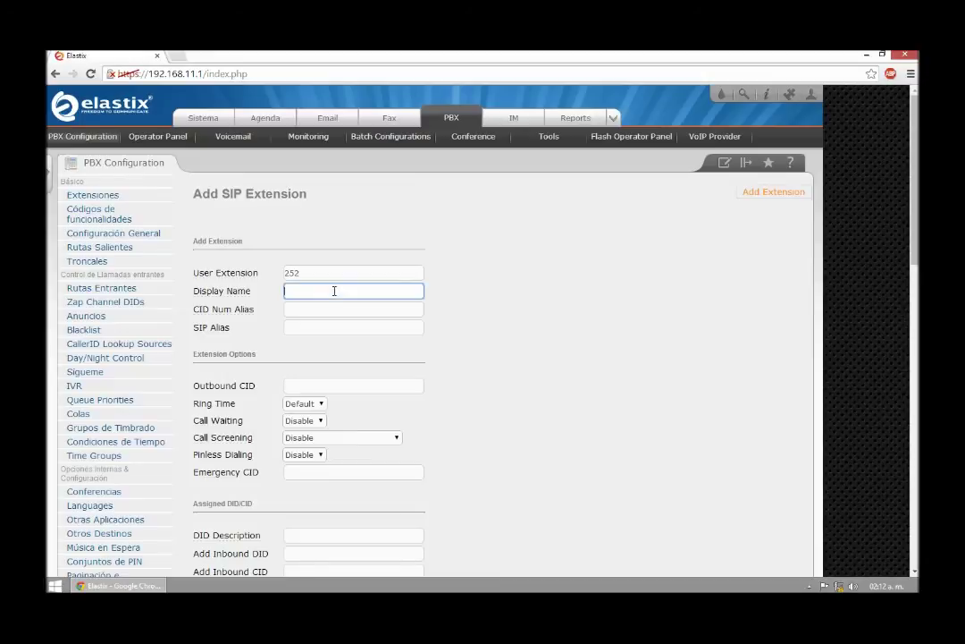
text(Sala)
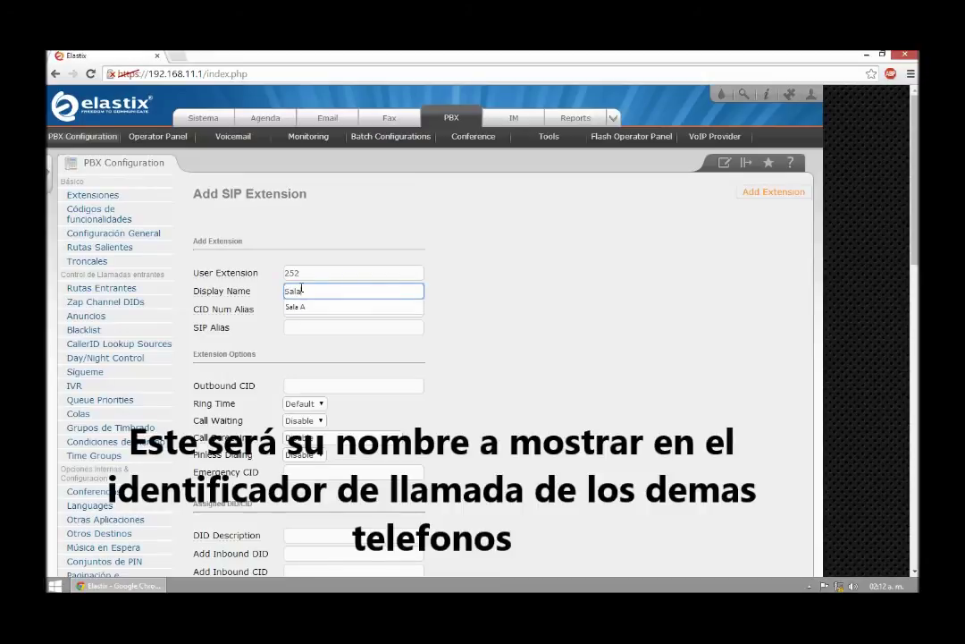
text( A)
click(312, 312)
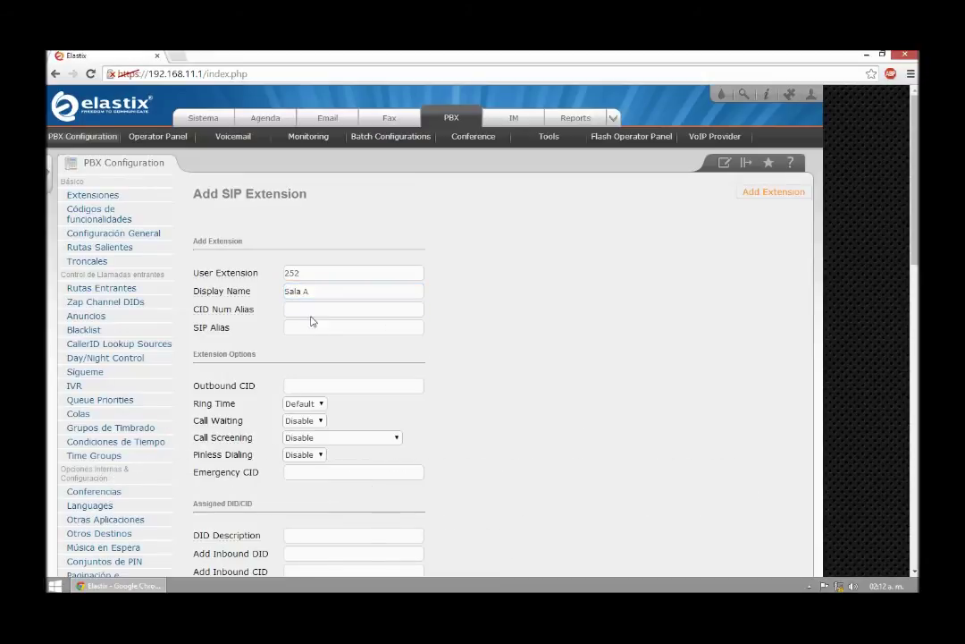
text(7252)
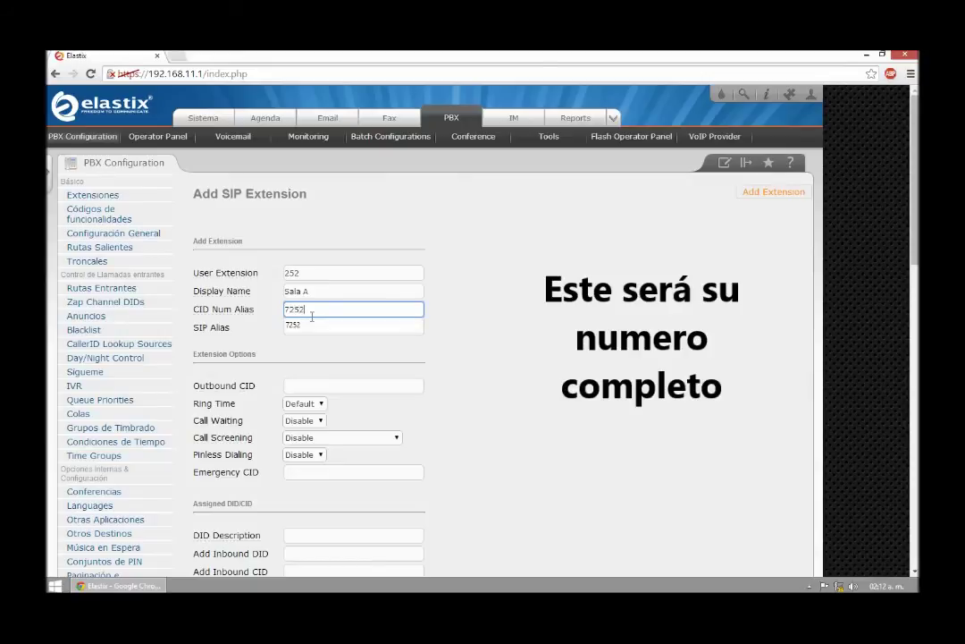
click(412, 343)
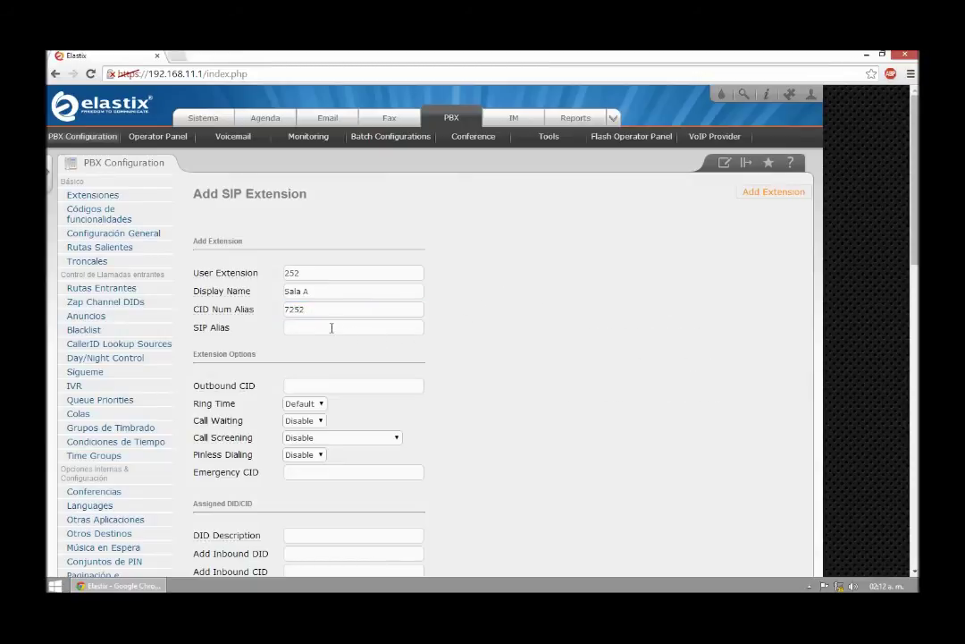
Step: Enter the extension's connection password and submit the new SIP extension
scroll(288, 341, down, 1)
scroll(284, 341, down, 1)
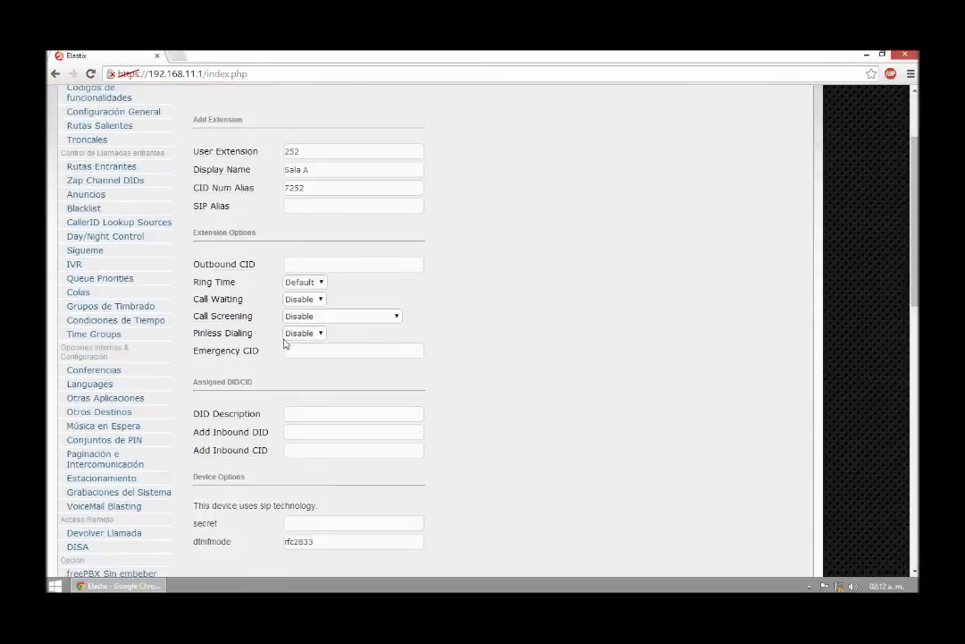
scroll(308, 265, down, 2)
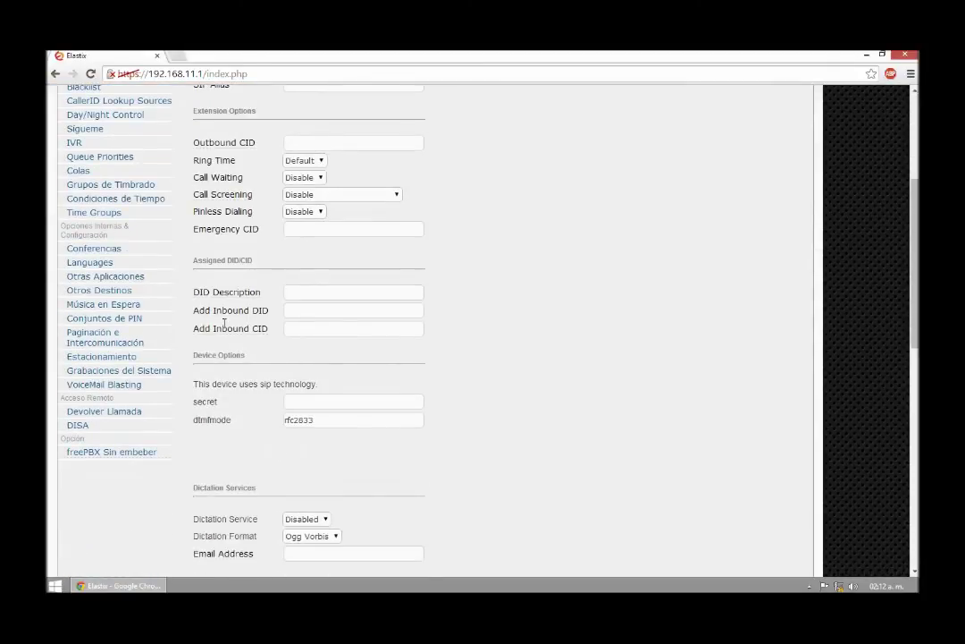
scroll(265, 416, down, 2)
click(304, 282)
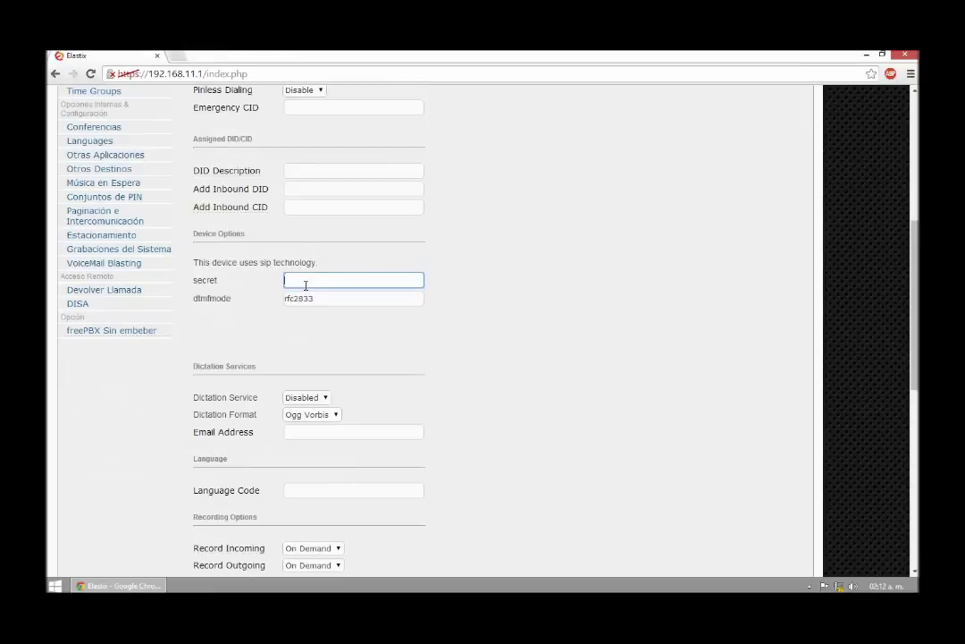
click(511, 317)
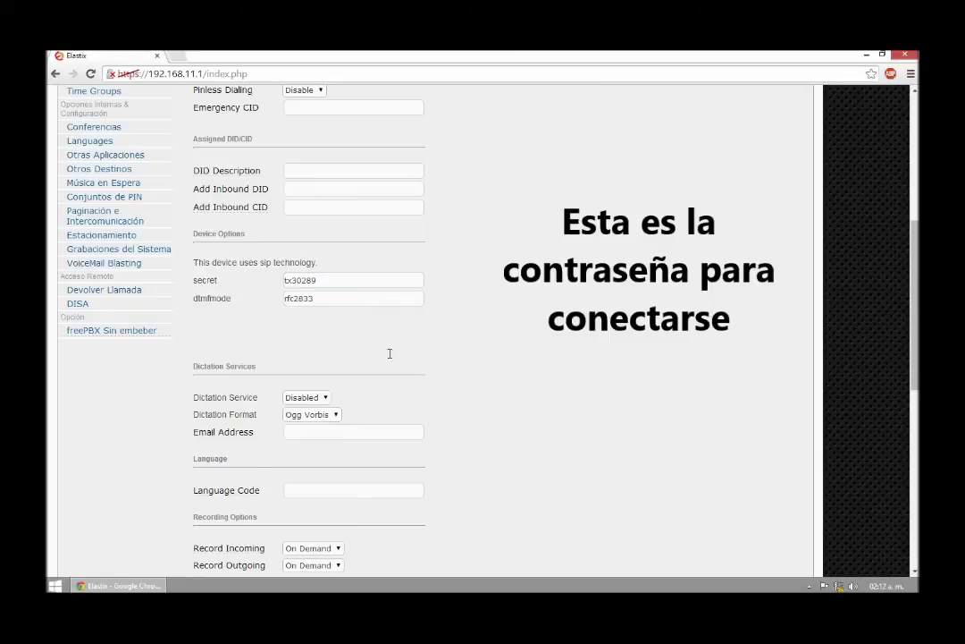
scroll(388, 351, down, 4)
scroll(390, 366, down, 3)
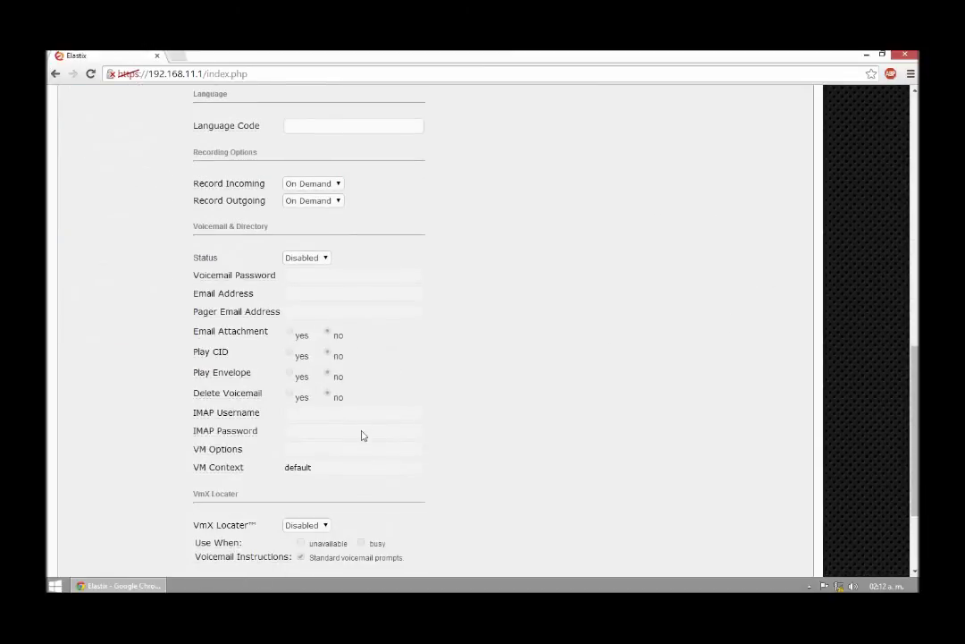
click(215, 517)
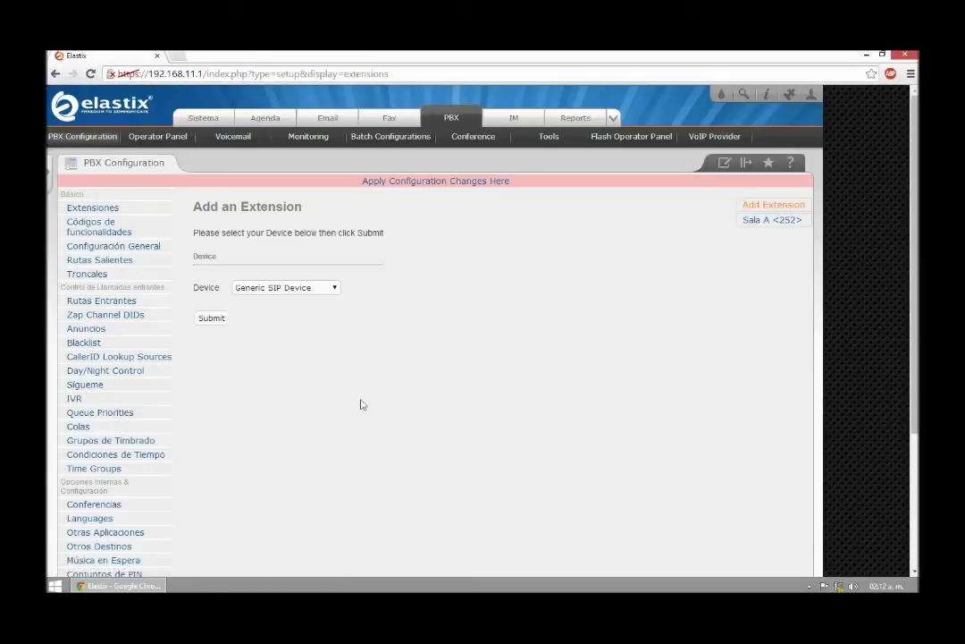
Step: Apply the pending changes and start a new Generic SIP Device extension
click(435, 182)
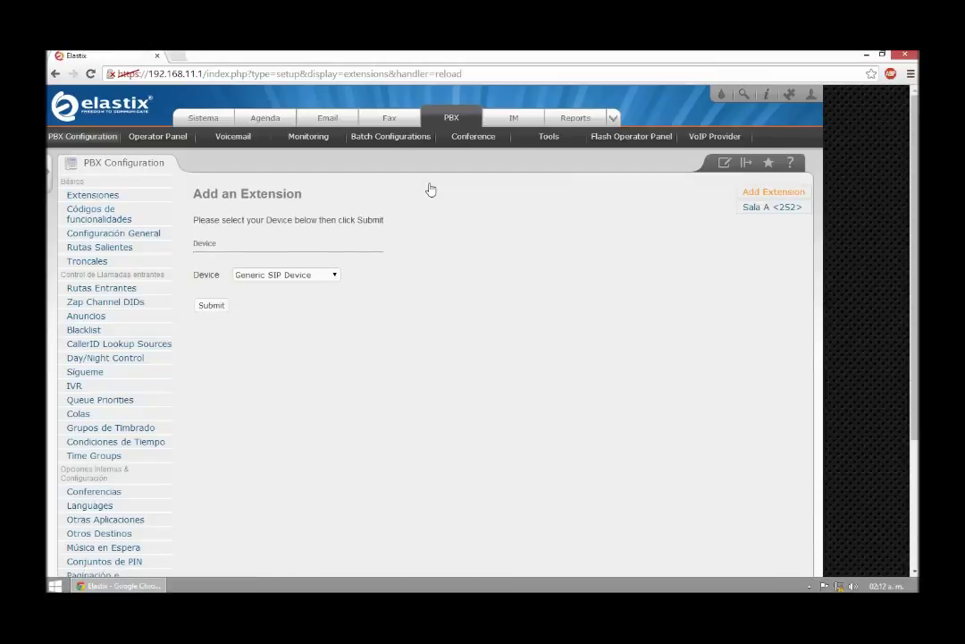
click(283, 278)
click(282, 287)
click(208, 308)
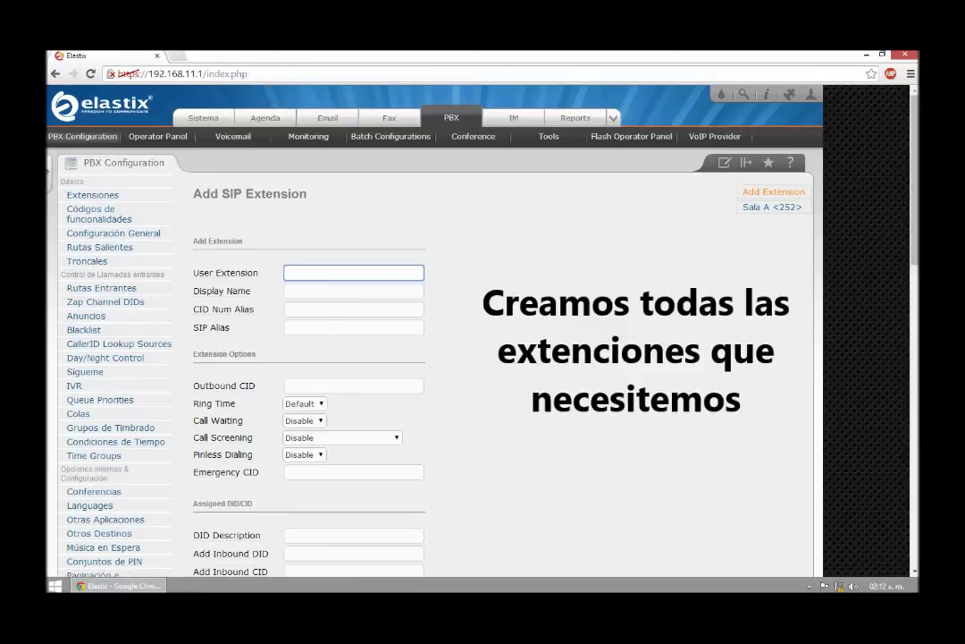
Step: Enter extension 482 with display name Sala B and CID Num Alias 72522
text(482)
click(299, 290)
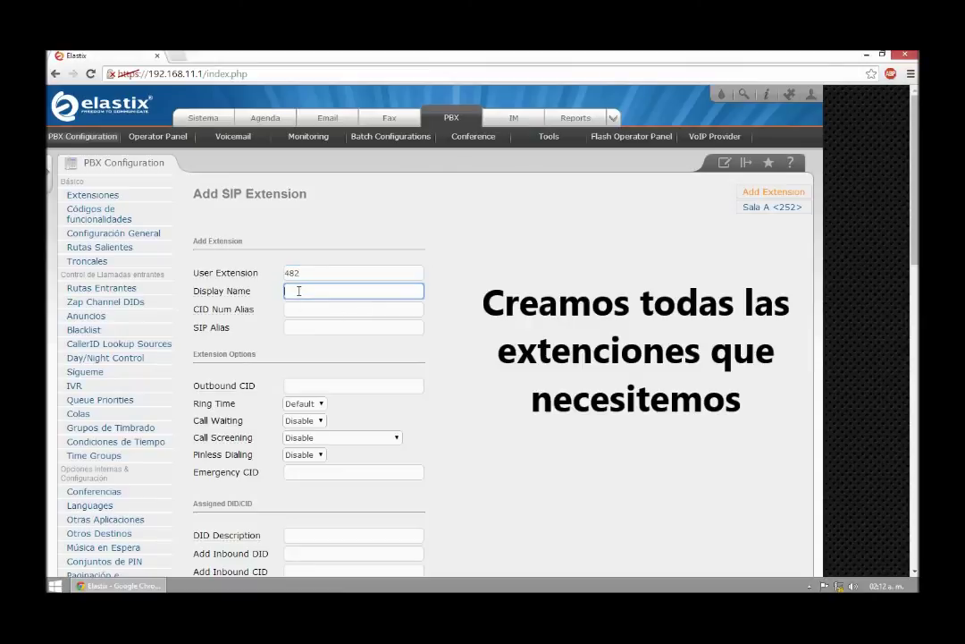
text(Sala)
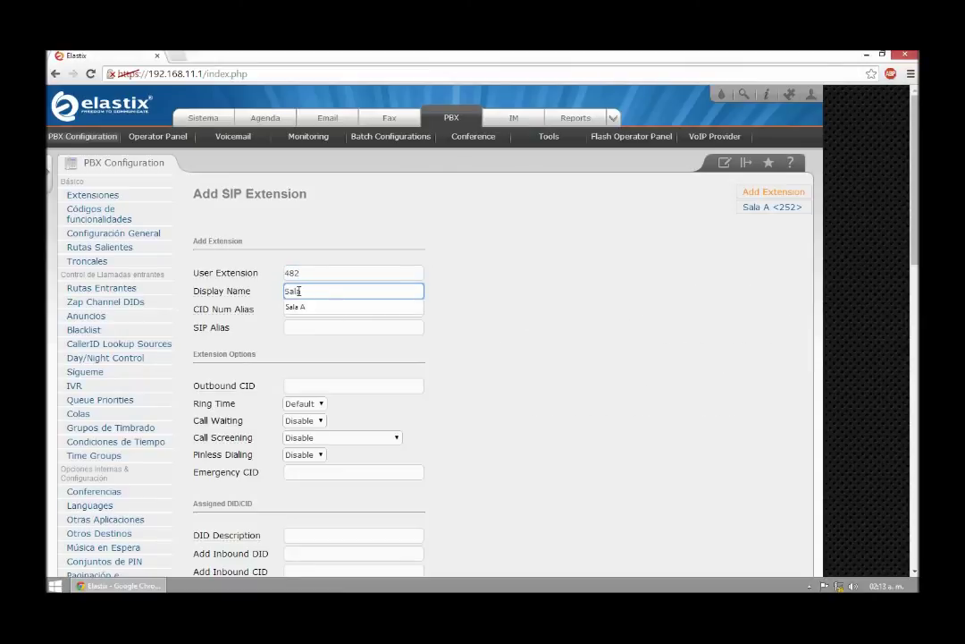
text( B)
click(315, 310)
text(7)
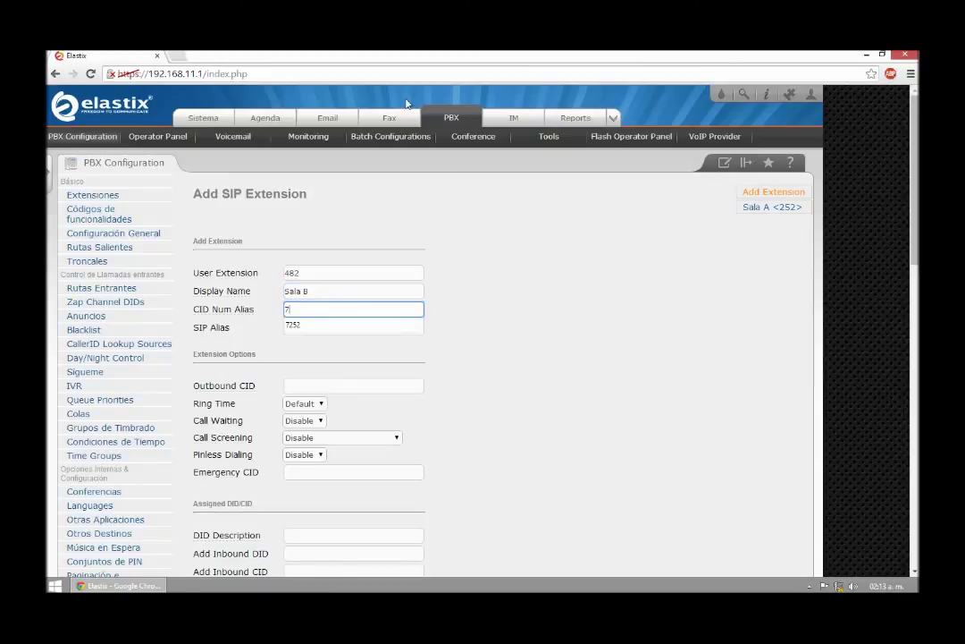
text(2522)
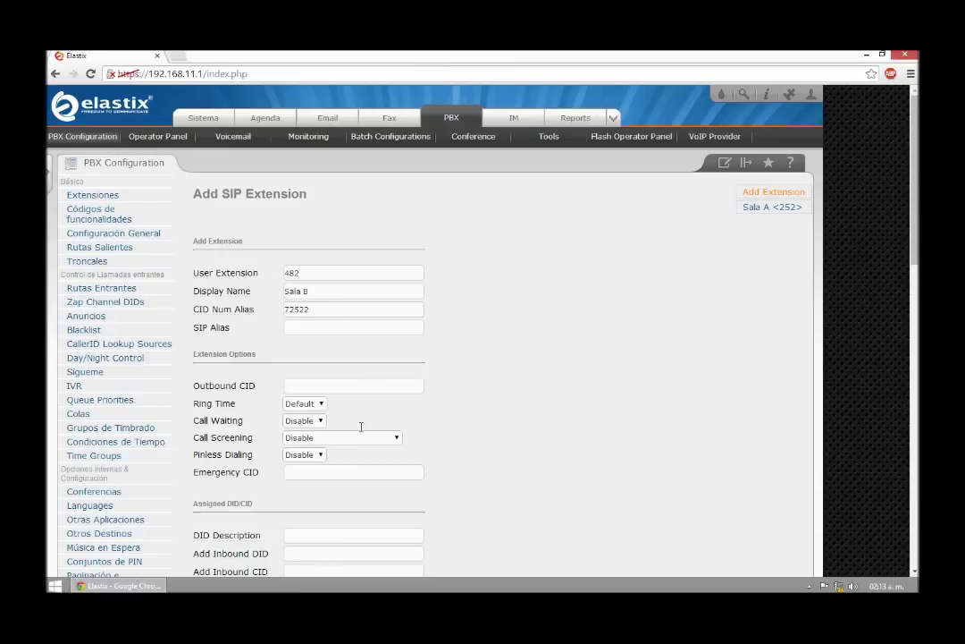
scroll(358, 429, down, 2)
scroll(337, 447, down, 1)
Step: Set the extension's secret, submit Sala B, and apply the configuration changes
click(306, 401)
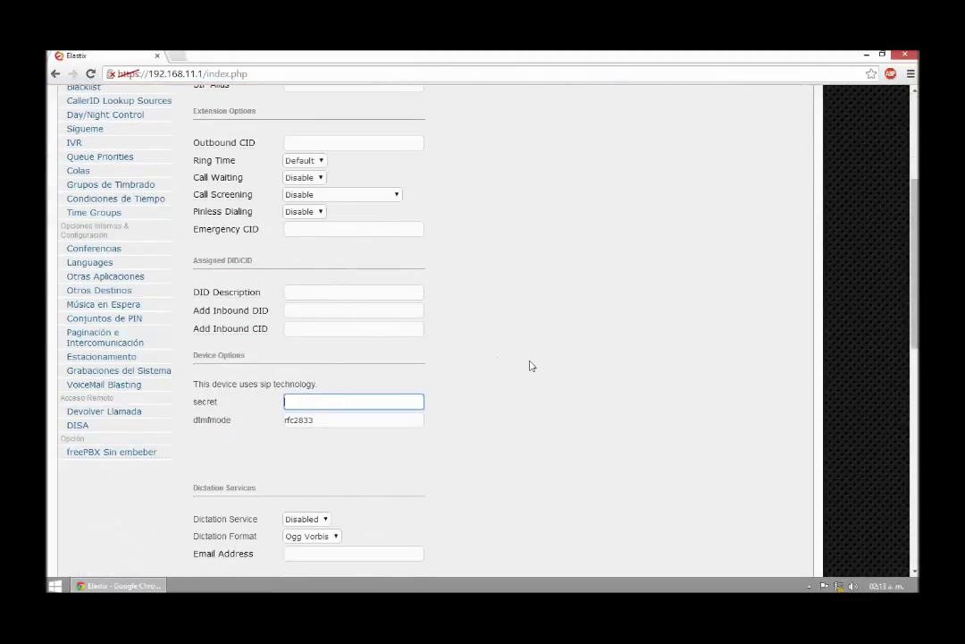
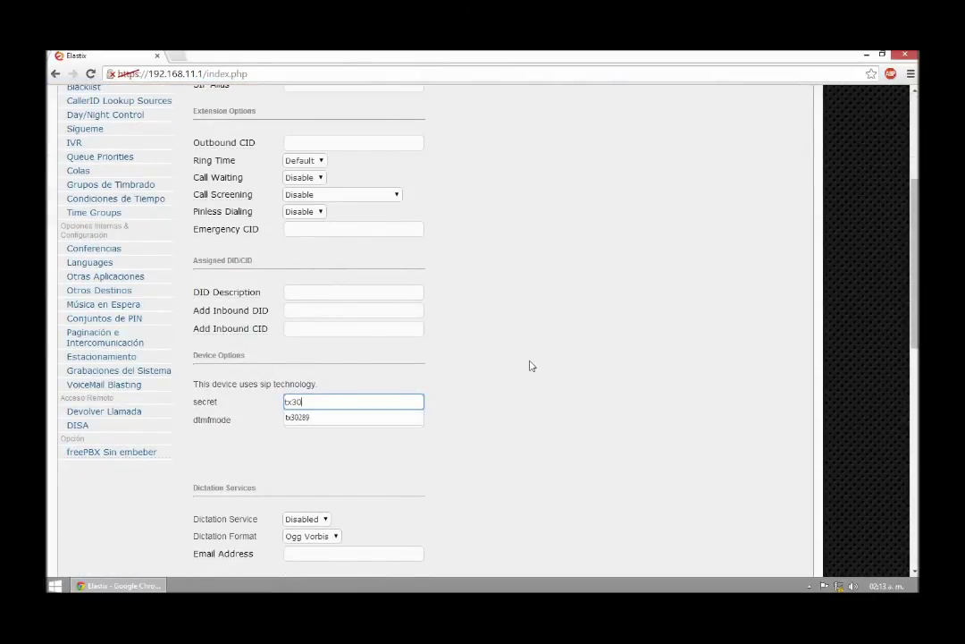
scroll(500, 374, down, 2)
scroll(481, 380, down, 5)
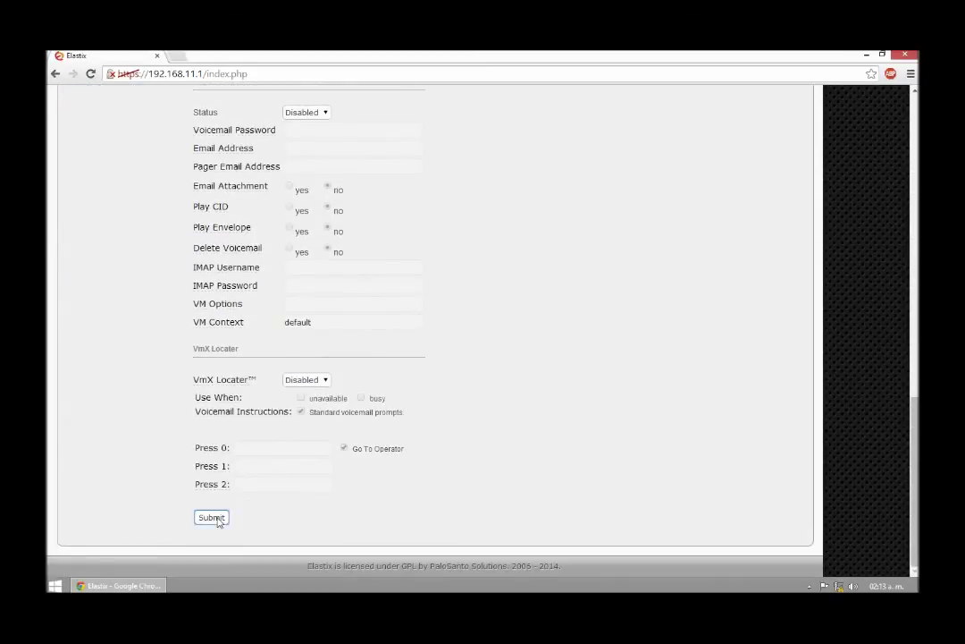
click(217, 518)
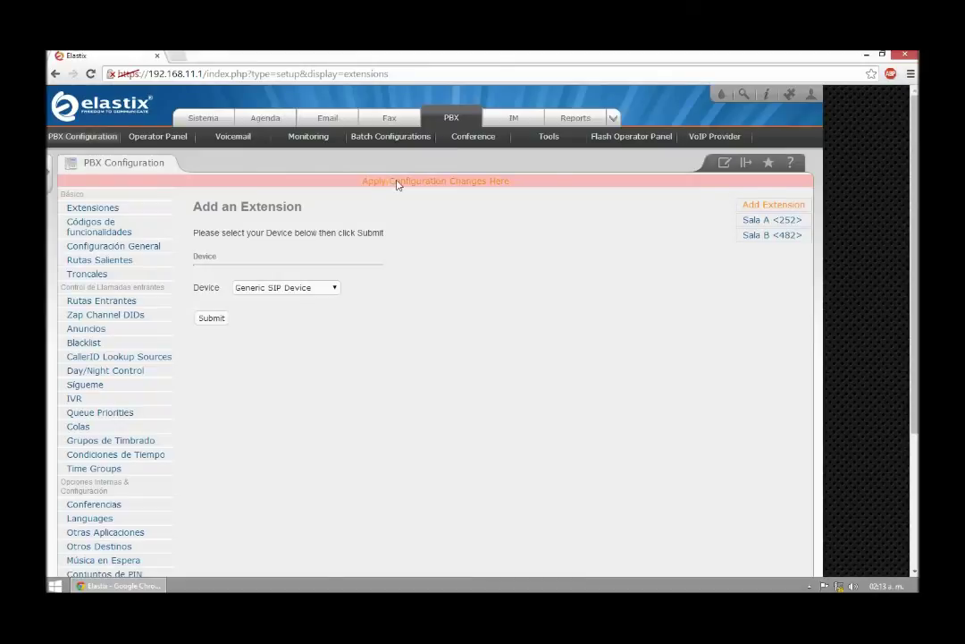
click(397, 183)
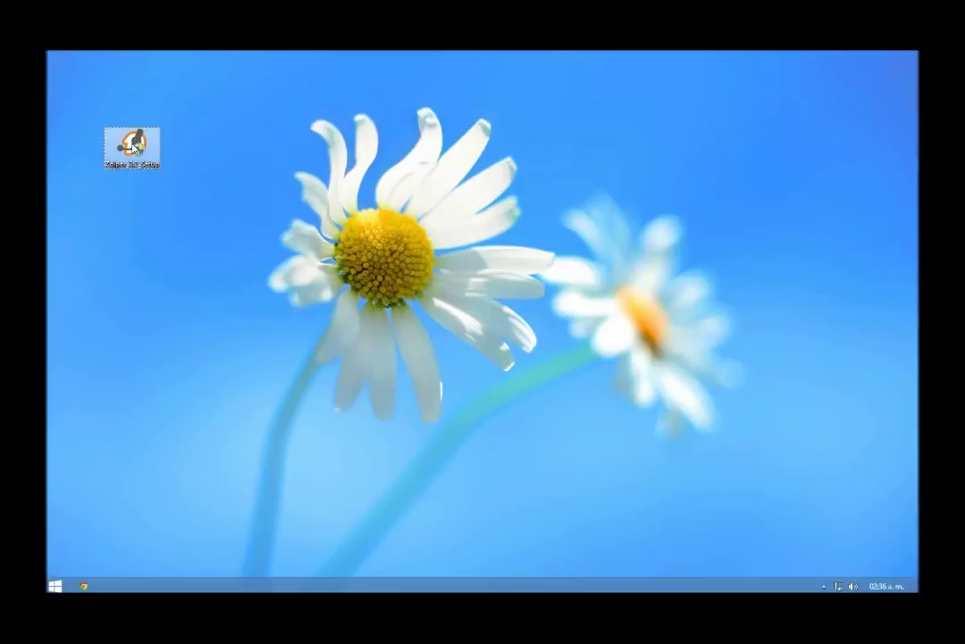
Step: Run the Zoiper installer, accept the licence, keep all defaults, and launch Zoiper afterwards
double_click(134, 147)
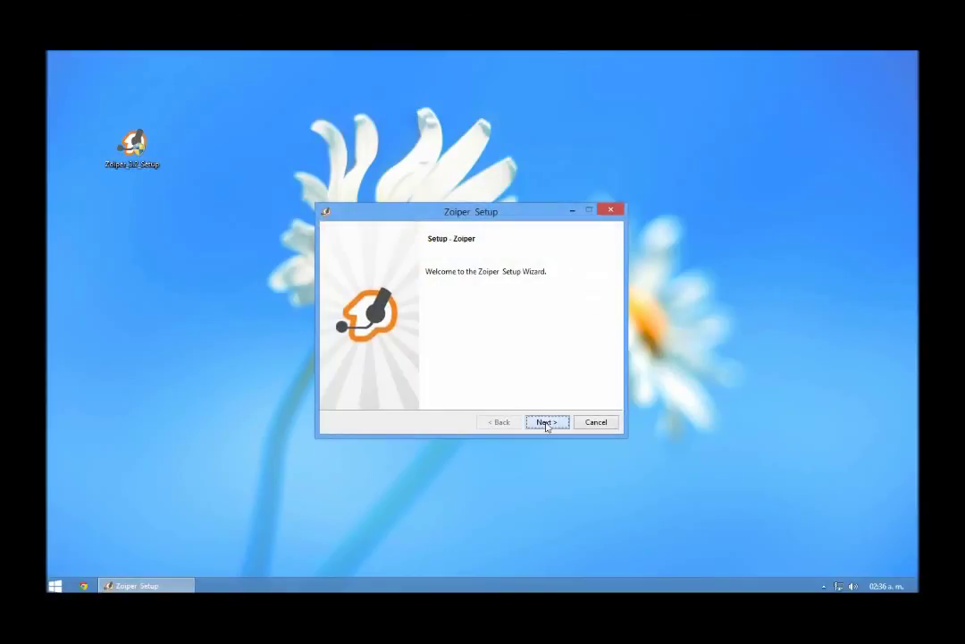
click(547, 424)
click(425, 380)
click(545, 422)
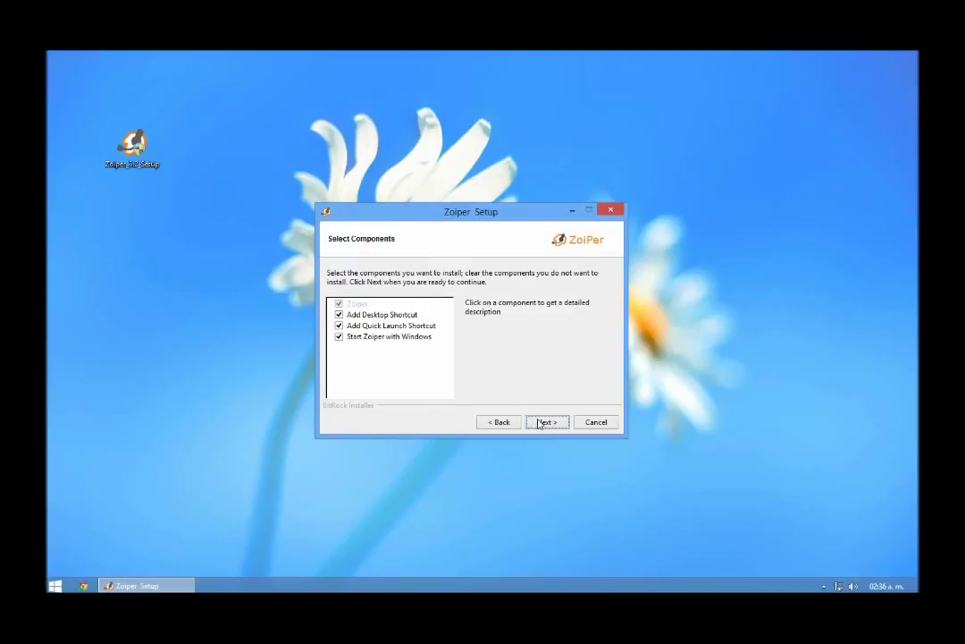
click(547, 423)
click(541, 424)
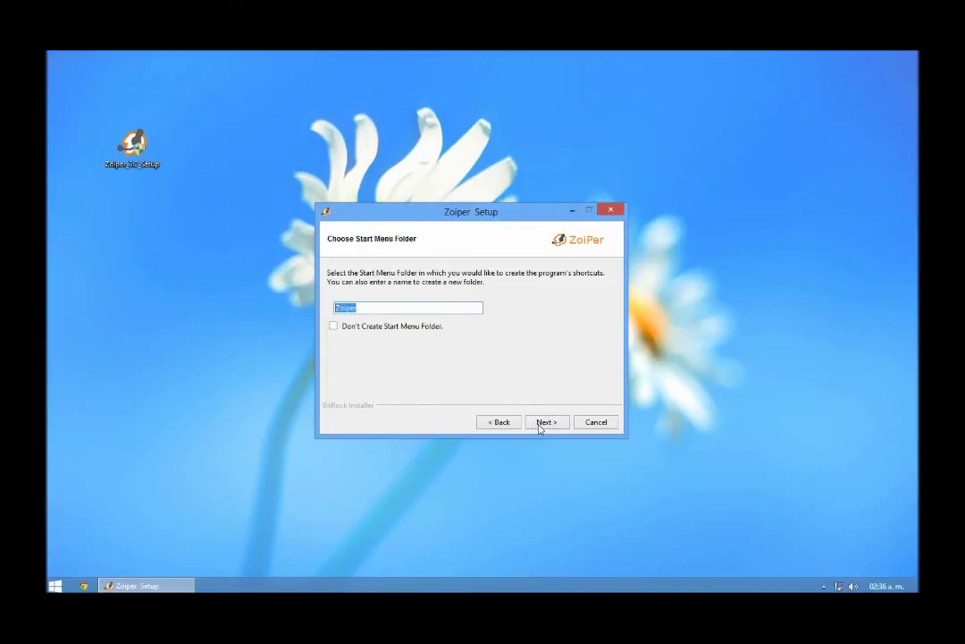
click(540, 424)
click(540, 424)
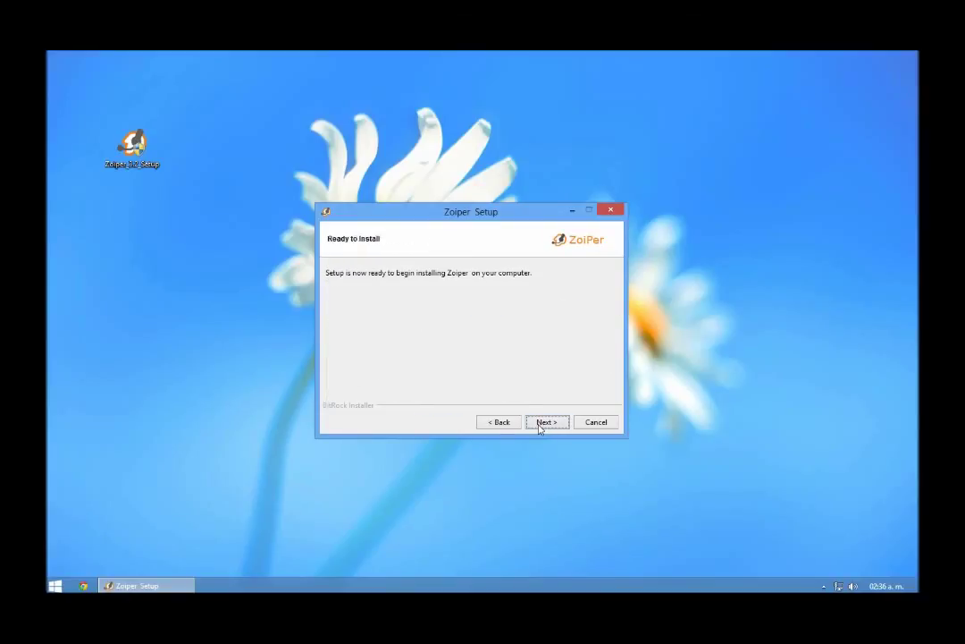
click(540, 424)
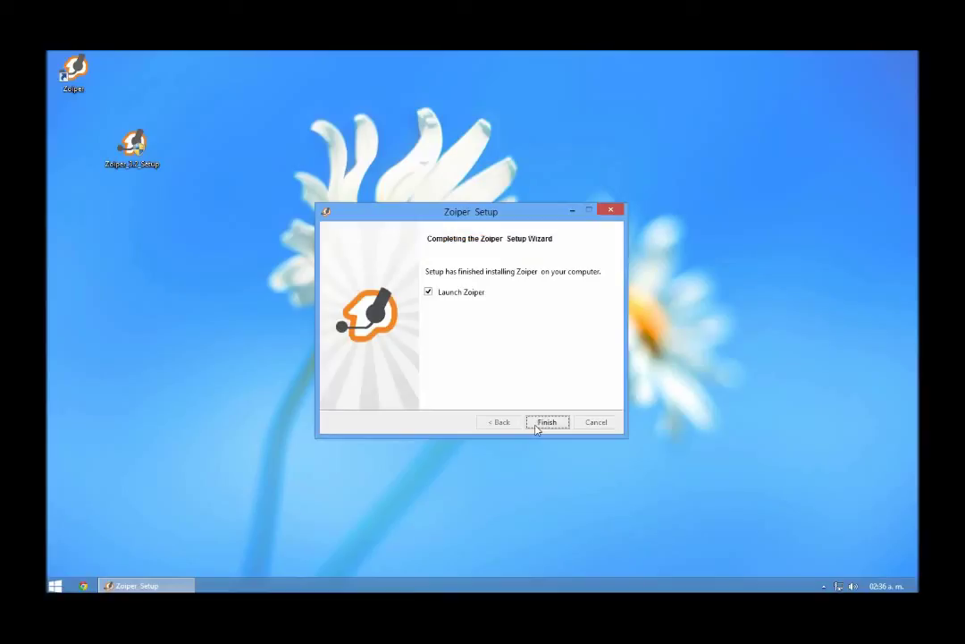
click(545, 422)
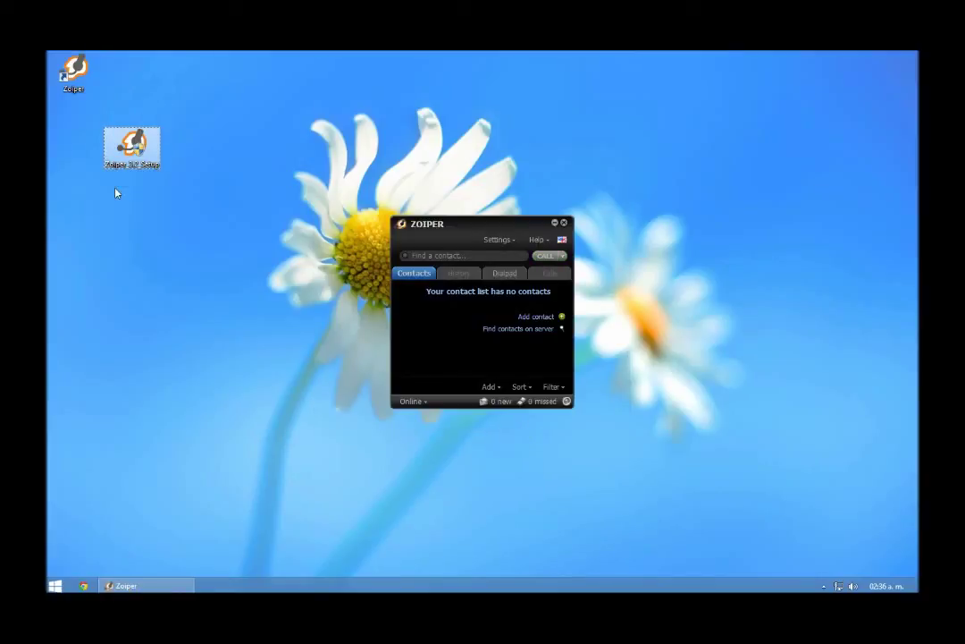
Step: Permanently delete the Zoiper installer and open Zoiper's Preferences
key(shift+Delete)
key(Return)
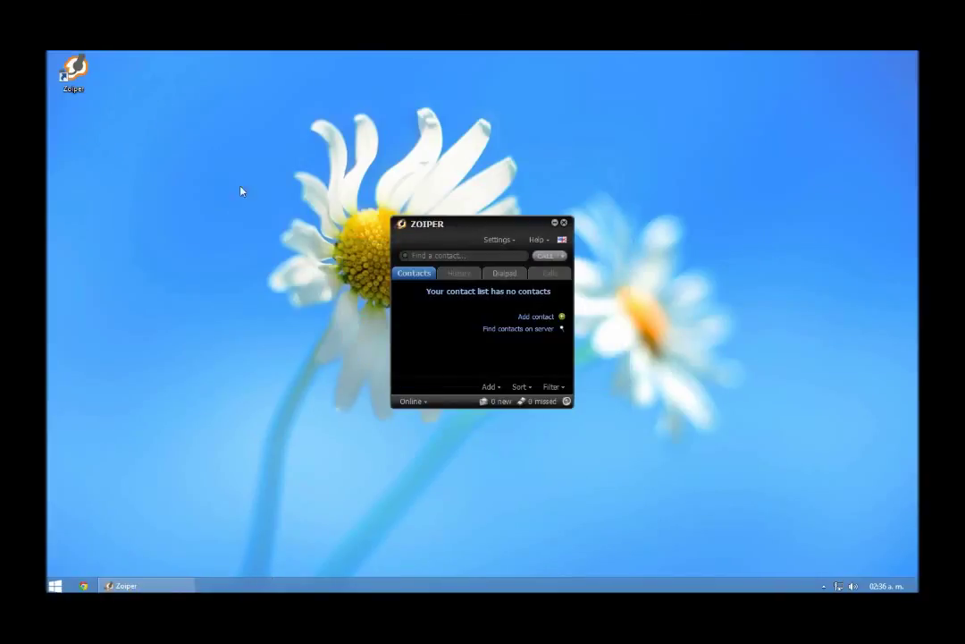
click(498, 239)
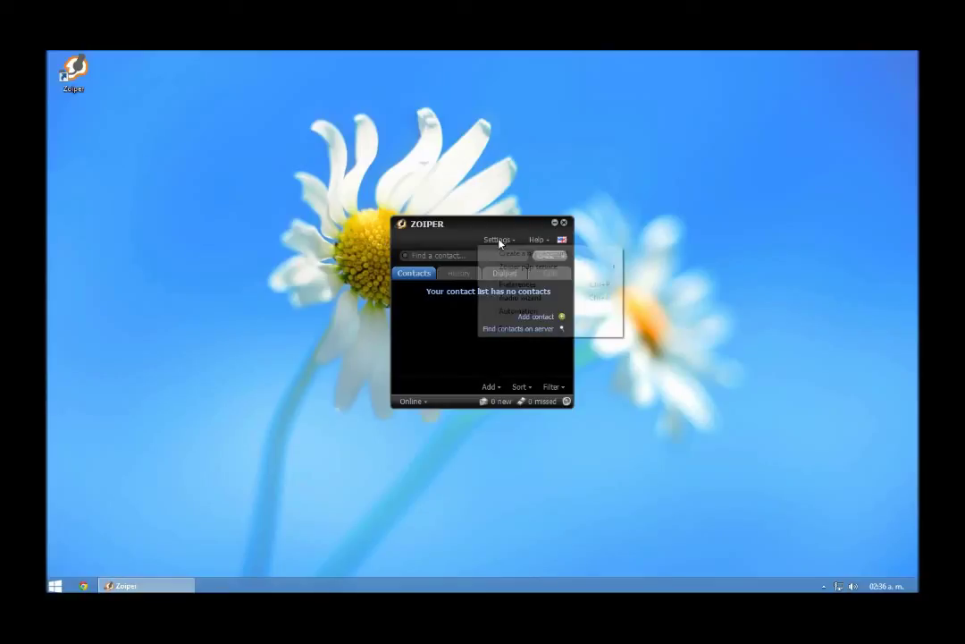
click(520, 284)
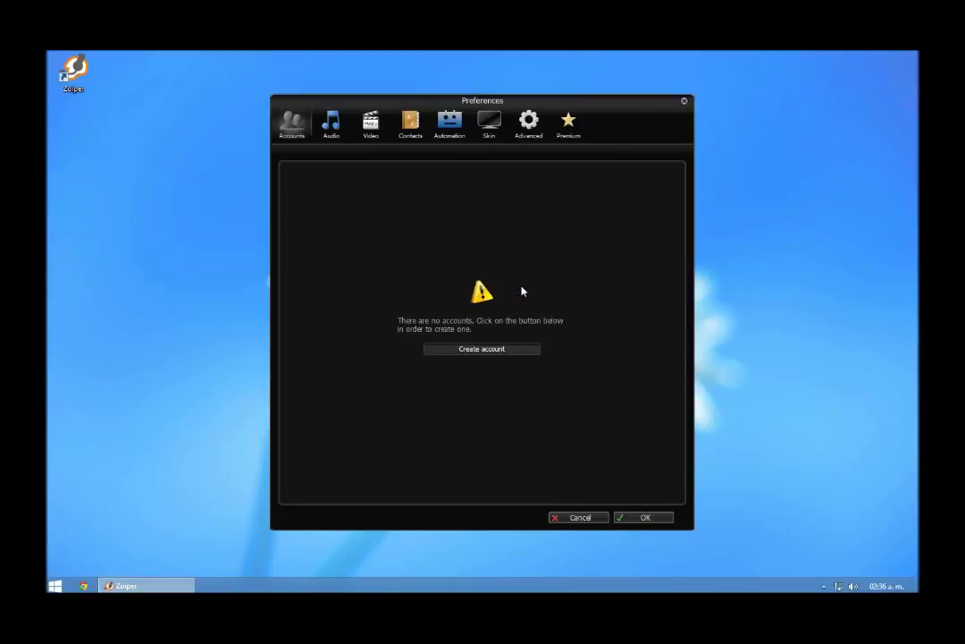
drag(601, 121, 806, 97)
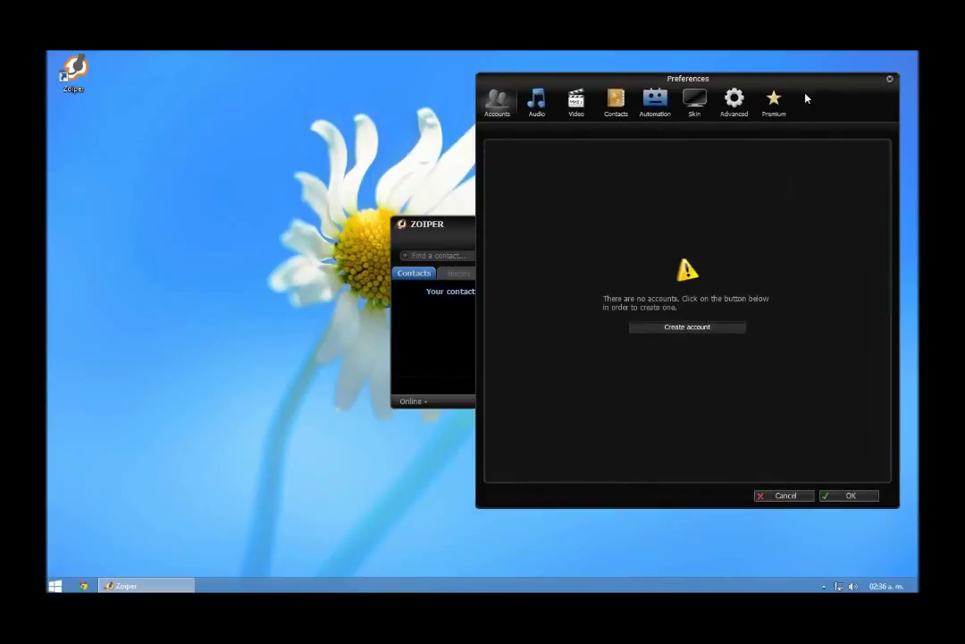
Step: Create a SIP account with user 252, the extension's password and domain 192.168.11.1
click(689, 331)
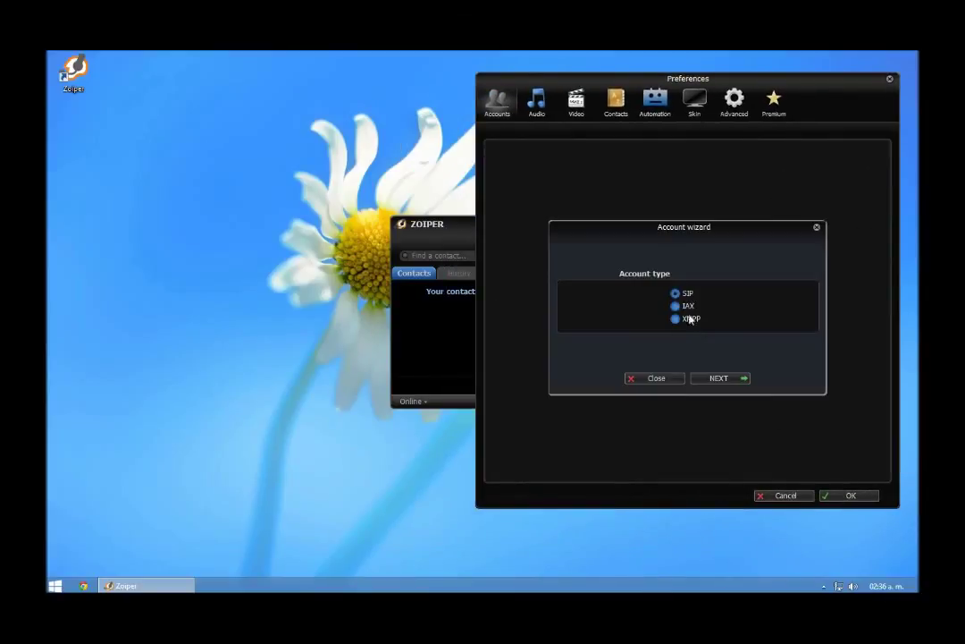
click(713, 380)
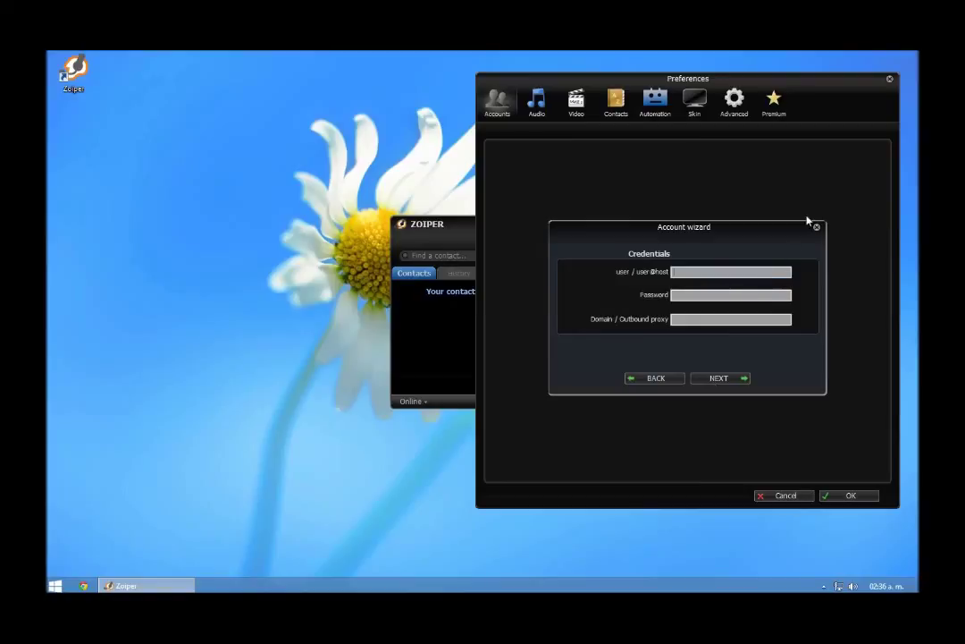
text(252)
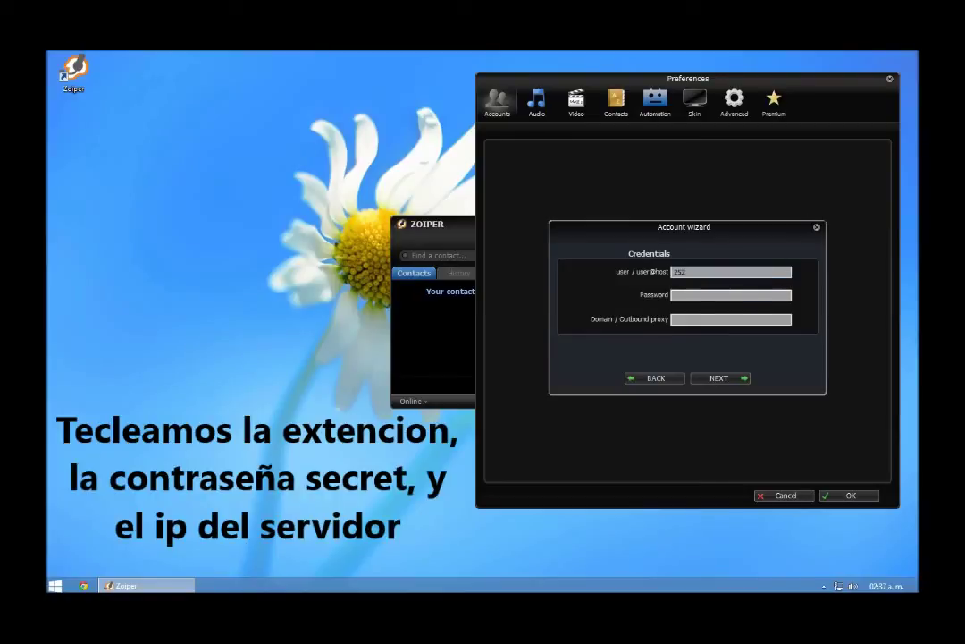
click(714, 301)
text(192.168.)
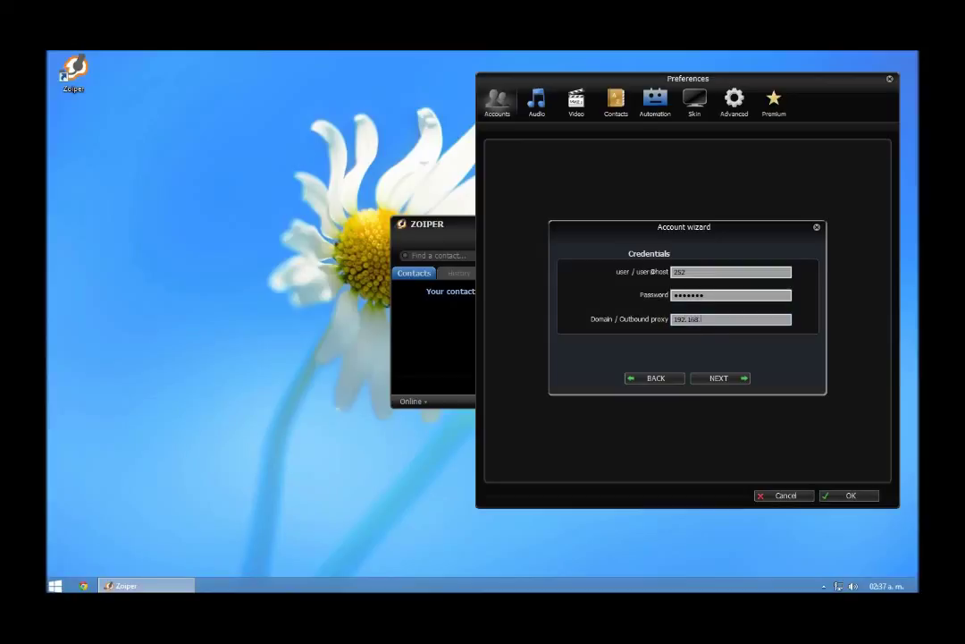
text(11.1)
click(729, 379)
click(719, 379)
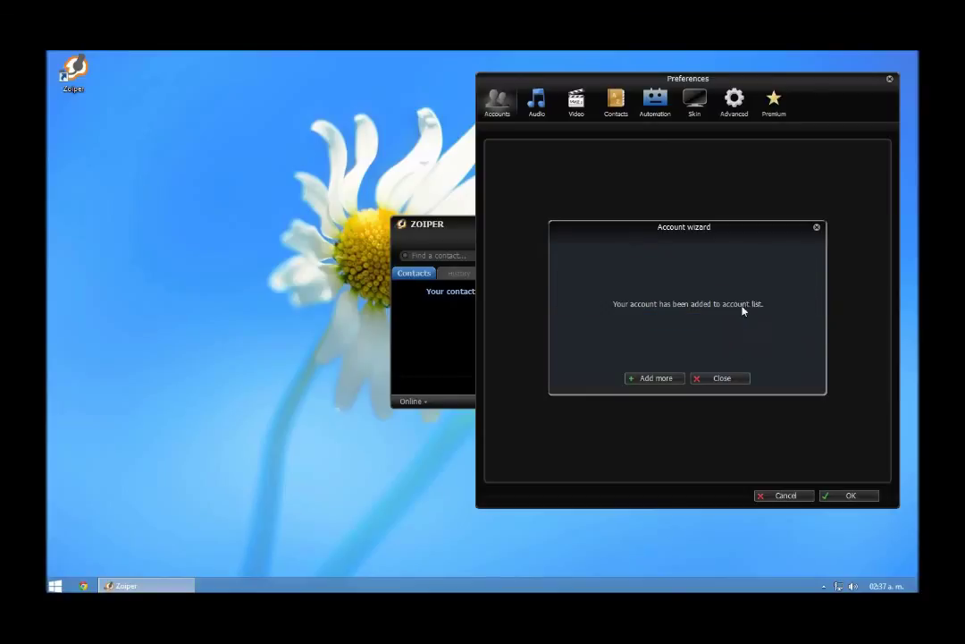
click(710, 381)
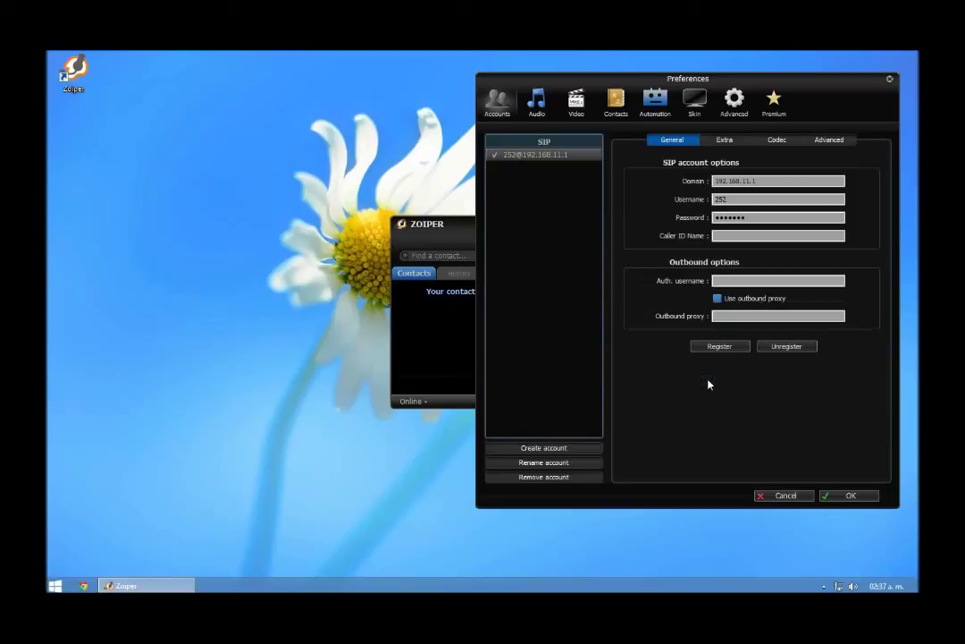
click(847, 496)
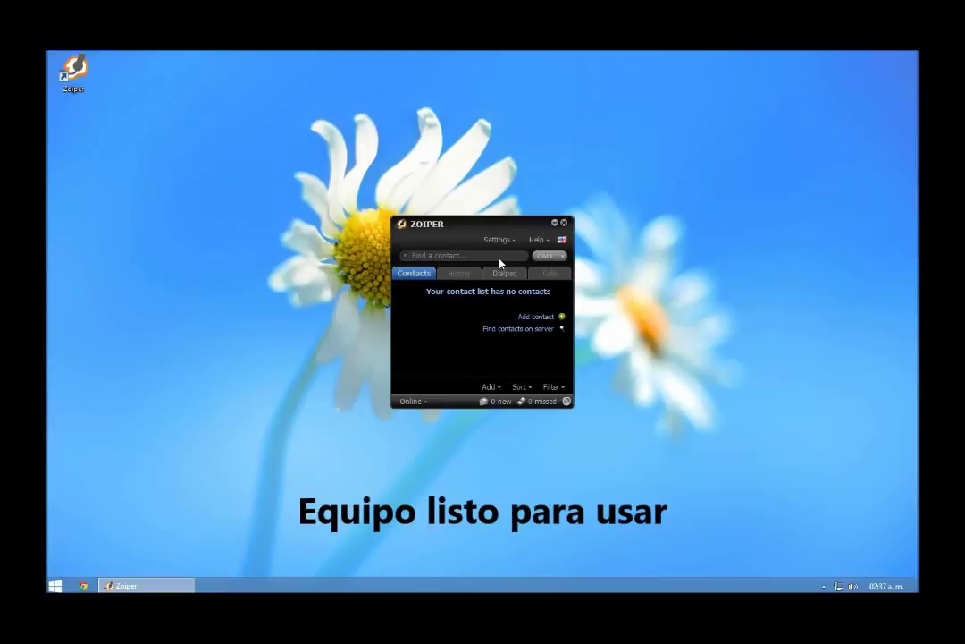
drag(511, 219, 513, 191)
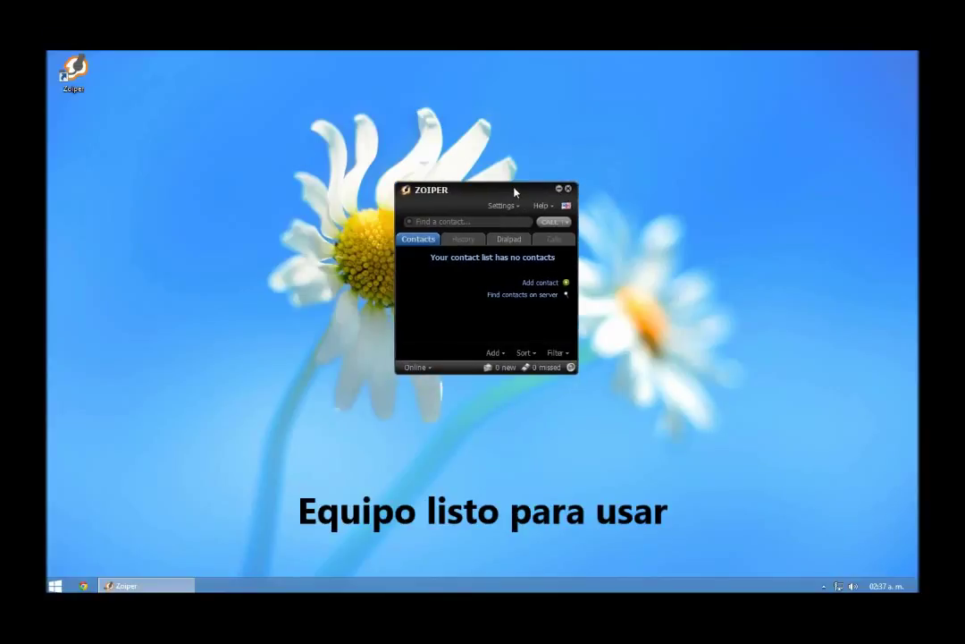